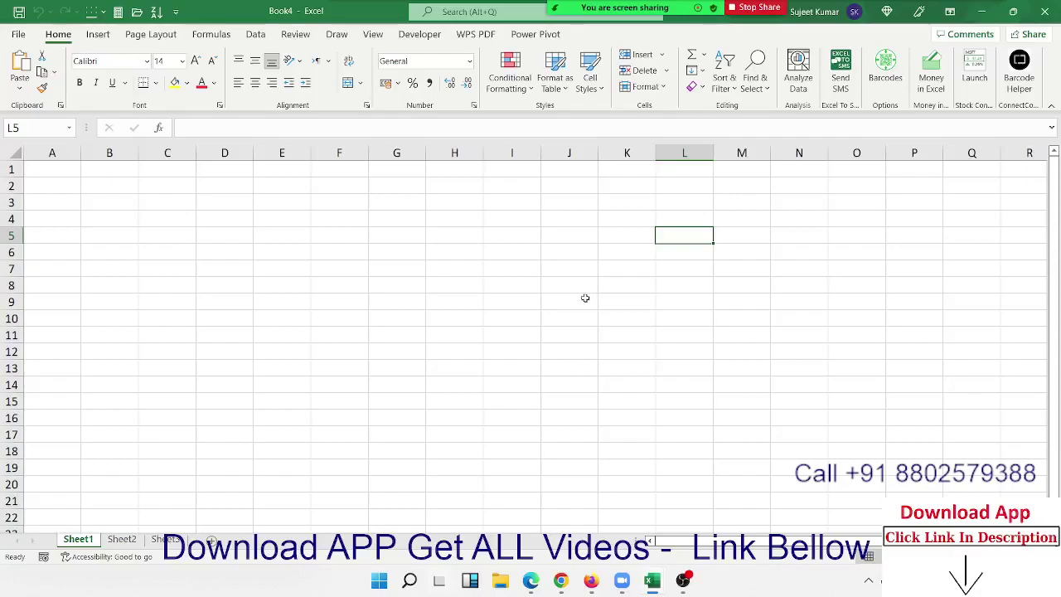
- Open the Visual Basic editor from the Developer tab and maximize it over Book4's Module1
click(420, 34)
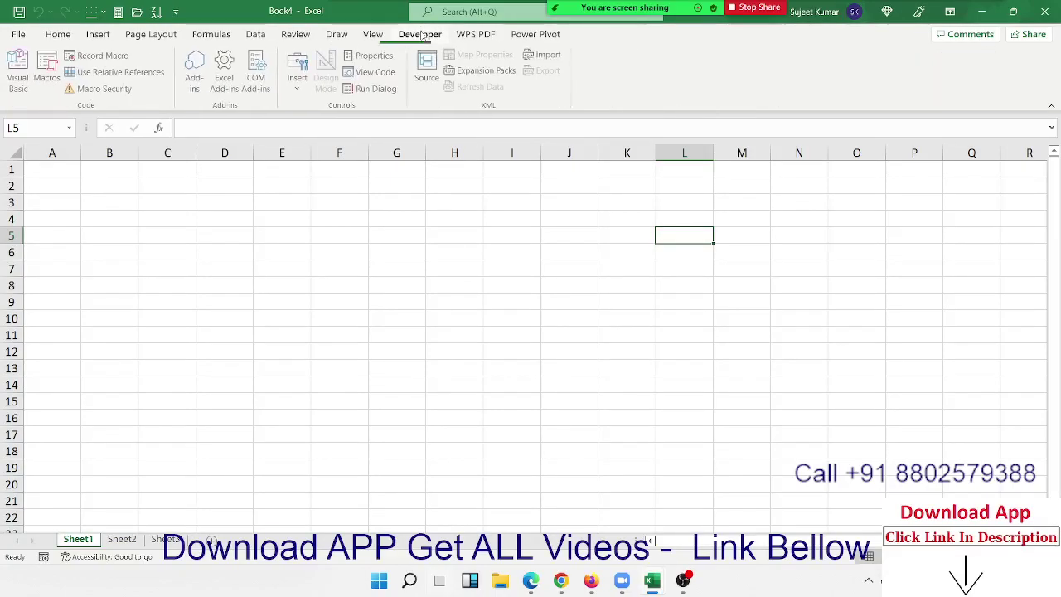
click(19, 70)
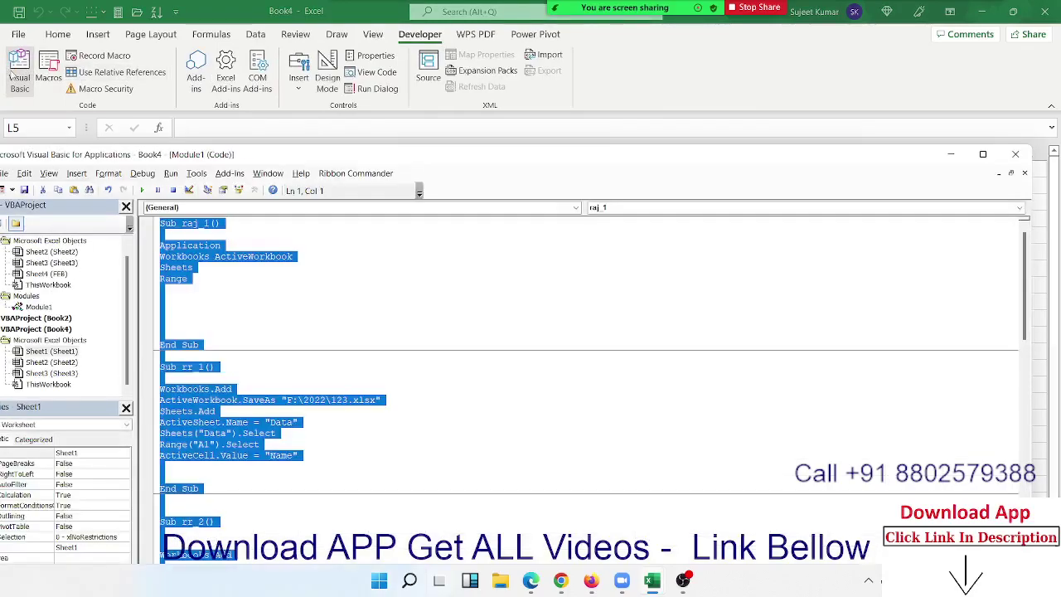
double_click(308, 157)
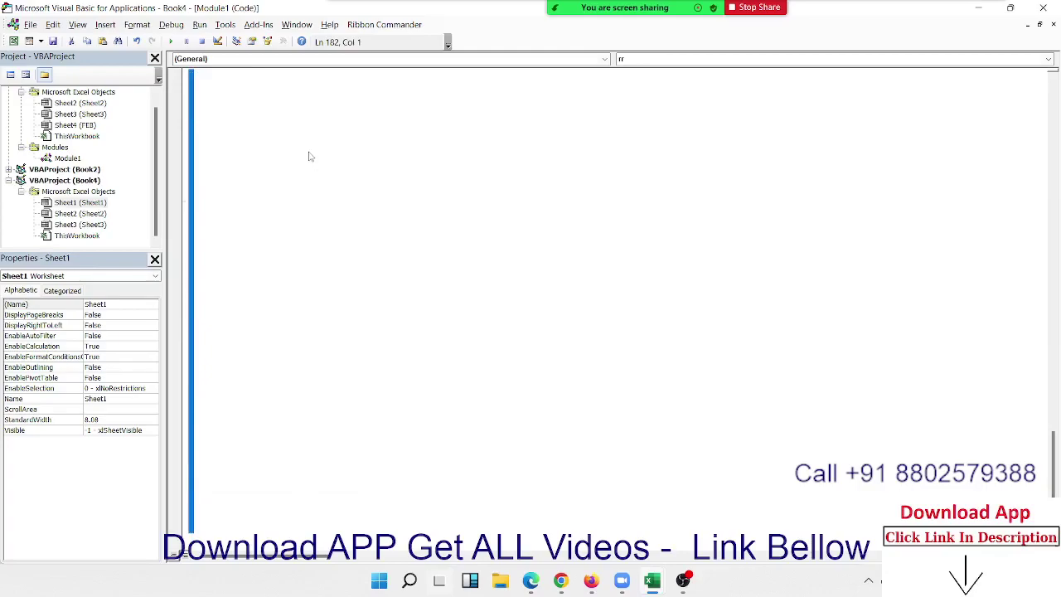
- Write Application, Workbooks, Sheets and Range on separate lines in Book1's Module1; snap the editor left
scroll(282, 213, up, 1)
click(228, 122)
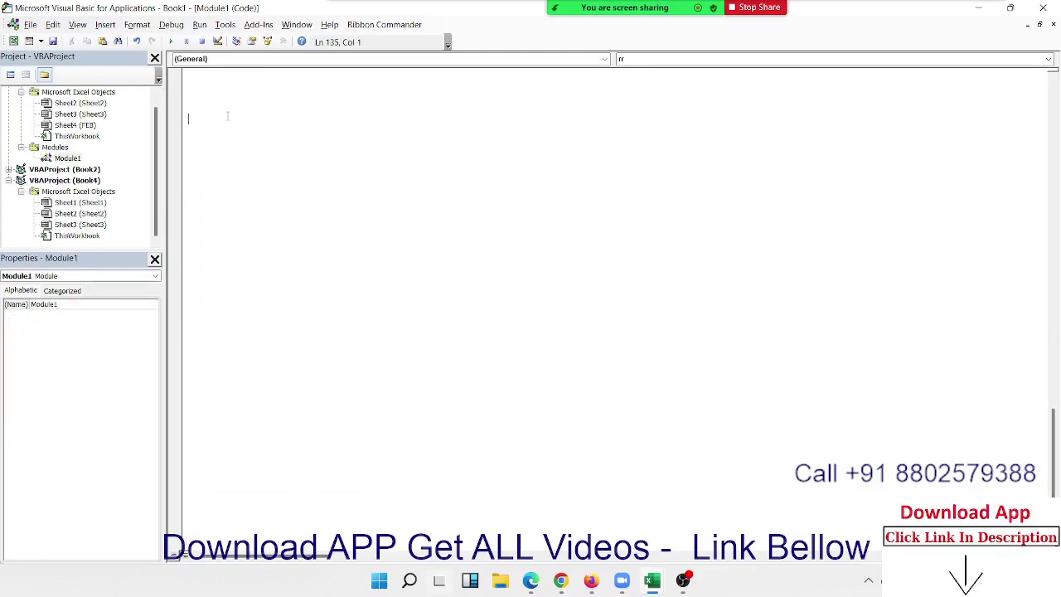
click(220, 99)
text(Applicat)
text(ion)
text(workb)
text(o)
text(oks)
text(sheets)
text(ran)
text(ge)
key(Up)
key(Up)
key(Up)
key(Down)
click(211, 139)
scroll(5, 203, up, 1)
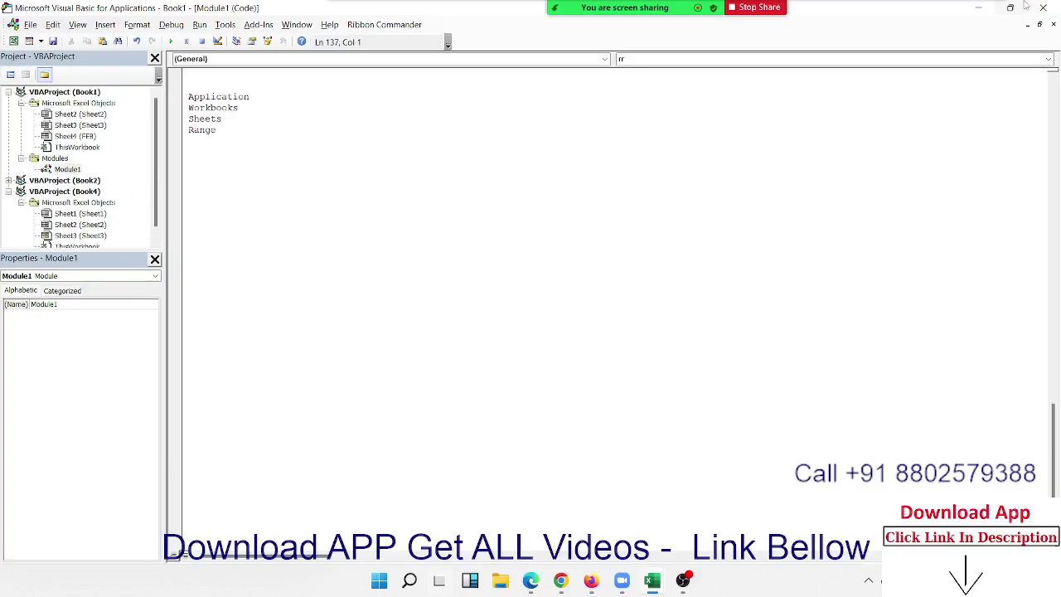
mouse_move(1009, 7)
click(923, 46)
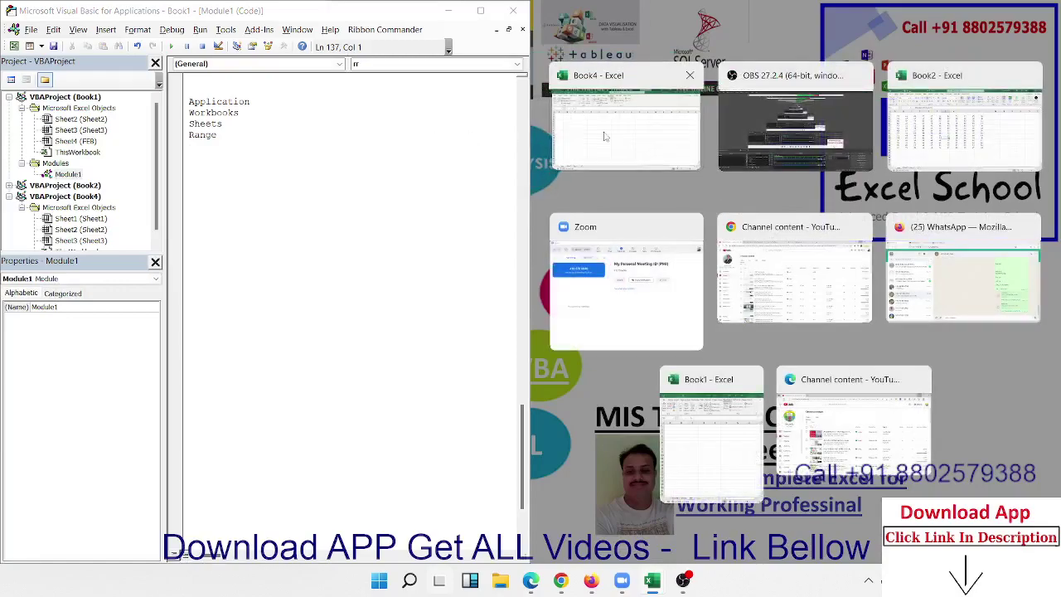
- Place Excel beside the slightly widened editor and delete the four object lines
click(555, 164)
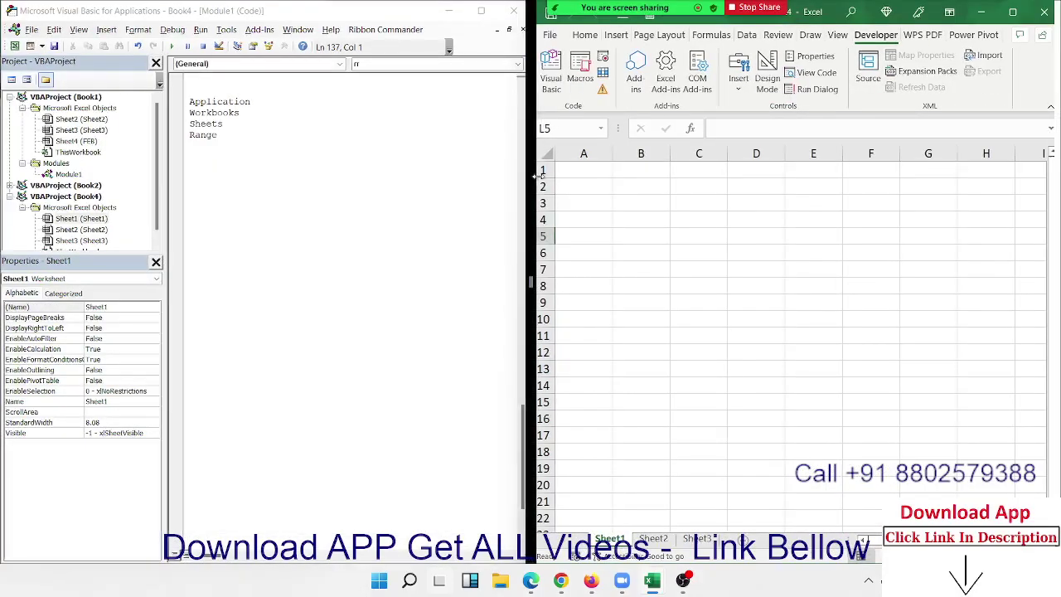
drag(528, 173, 546, 172)
drag(352, 163, 180, 91)
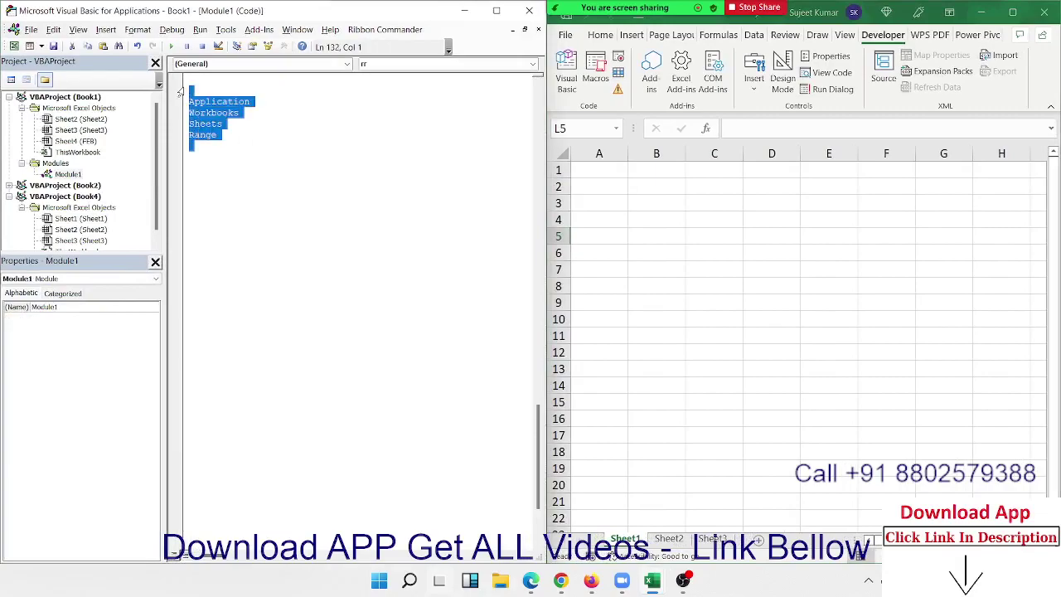
key(Delete)
- Create an empty Sub rr() / End Sub macro and select cell A1 in the worksheet
text(sub)
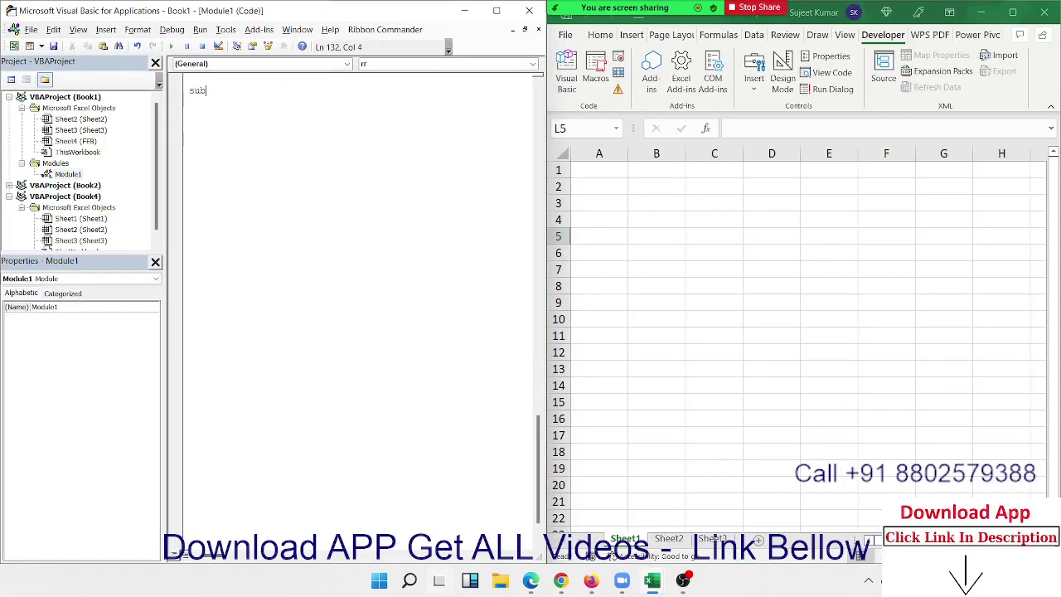
text(rr())
key(Return)
key(Return)
key(Return)
key(Return)
click(696, 207)
click(624, 178)
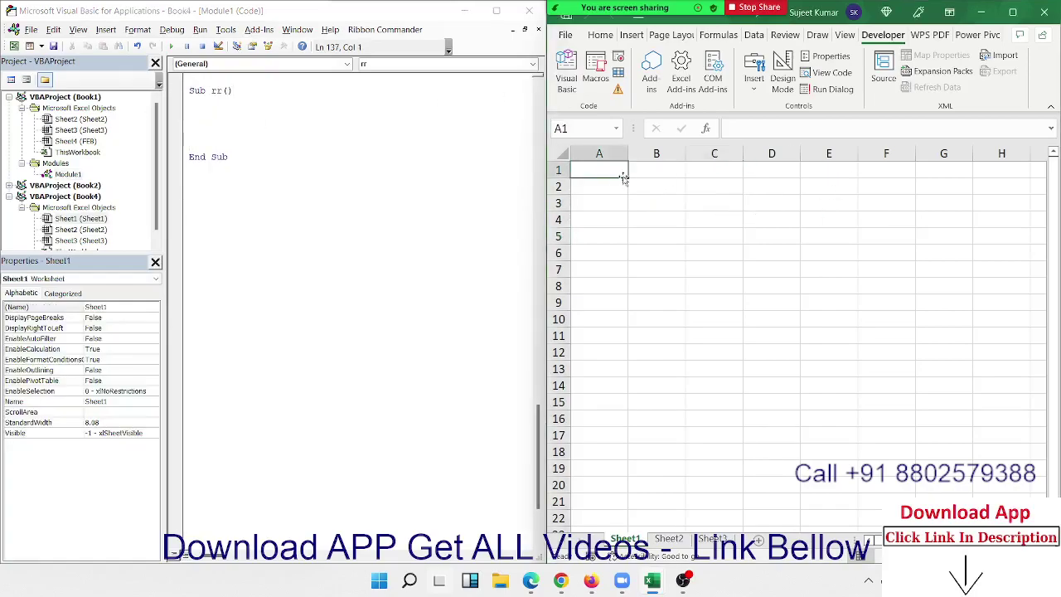
- Add Range("A1").Select inside Sub rr, then select B2:D8 in the worksheet to test it
click(213, 108)
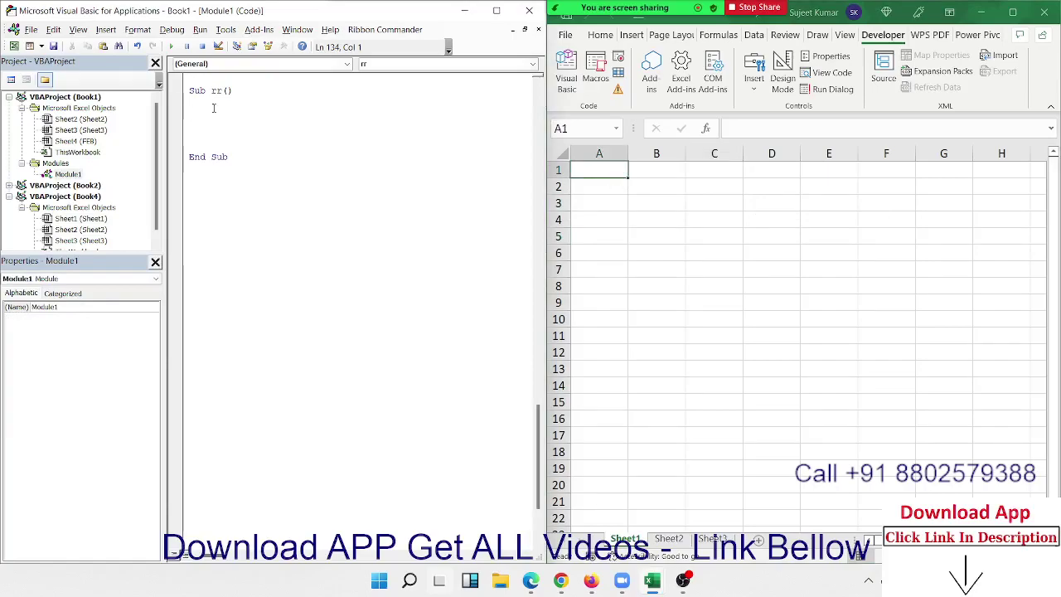
text(range)
text(("A)
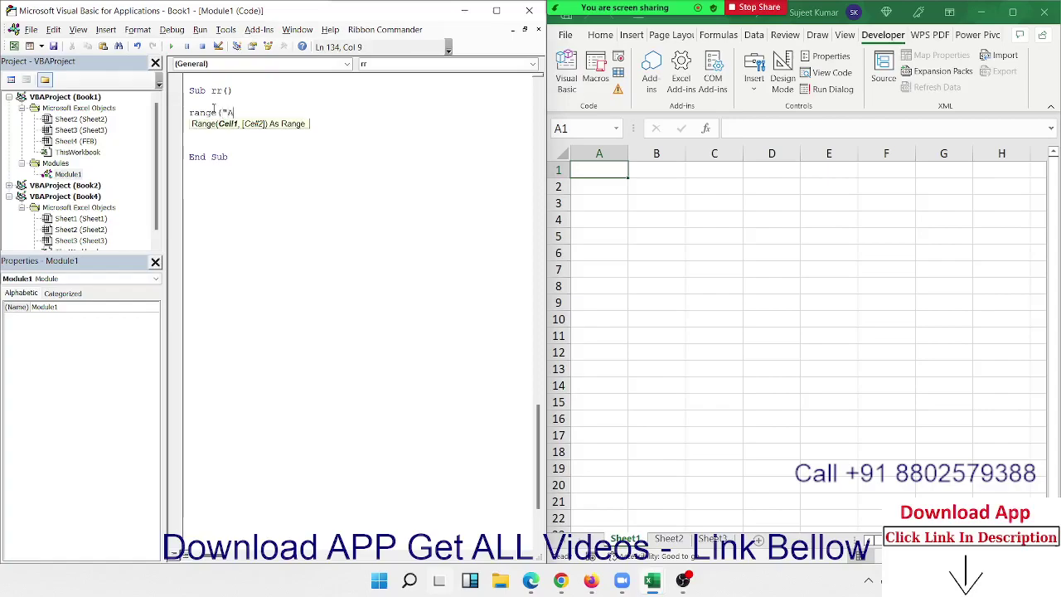
text(1"))
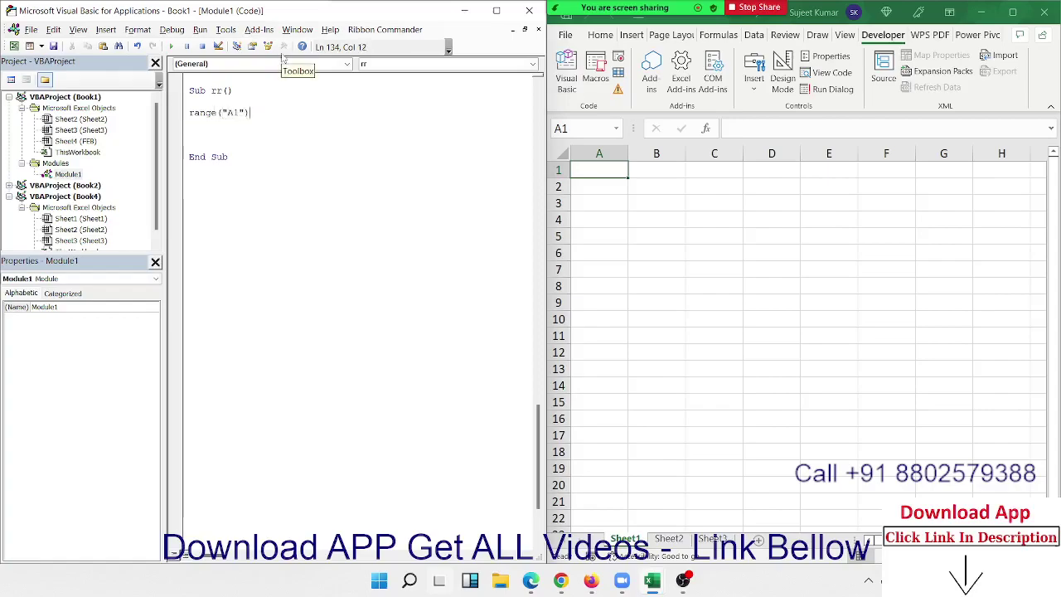
text(.s)
text(e)
key(Return)
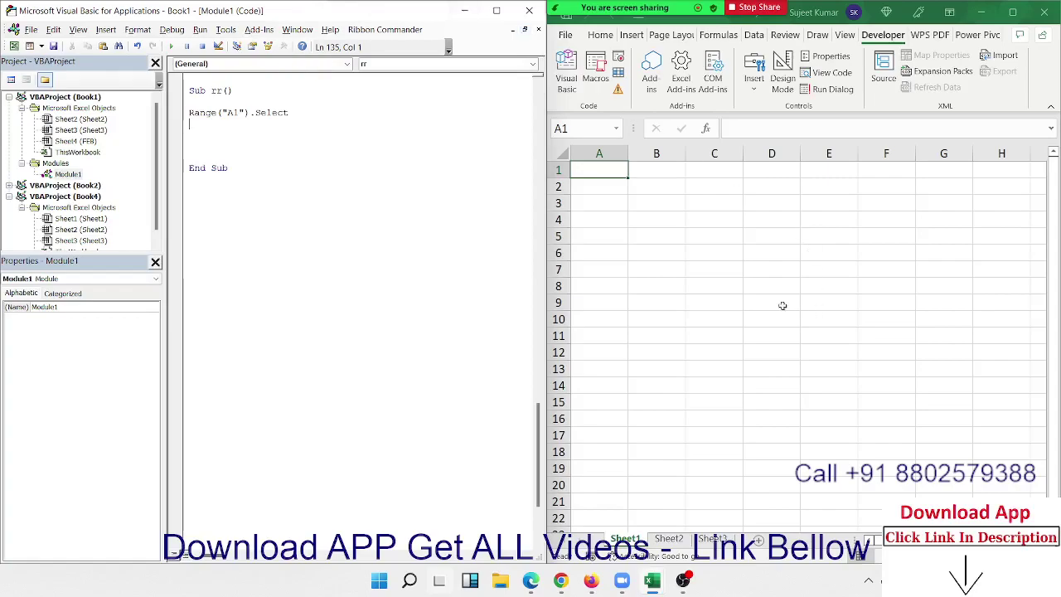
drag(656, 186, 789, 282)
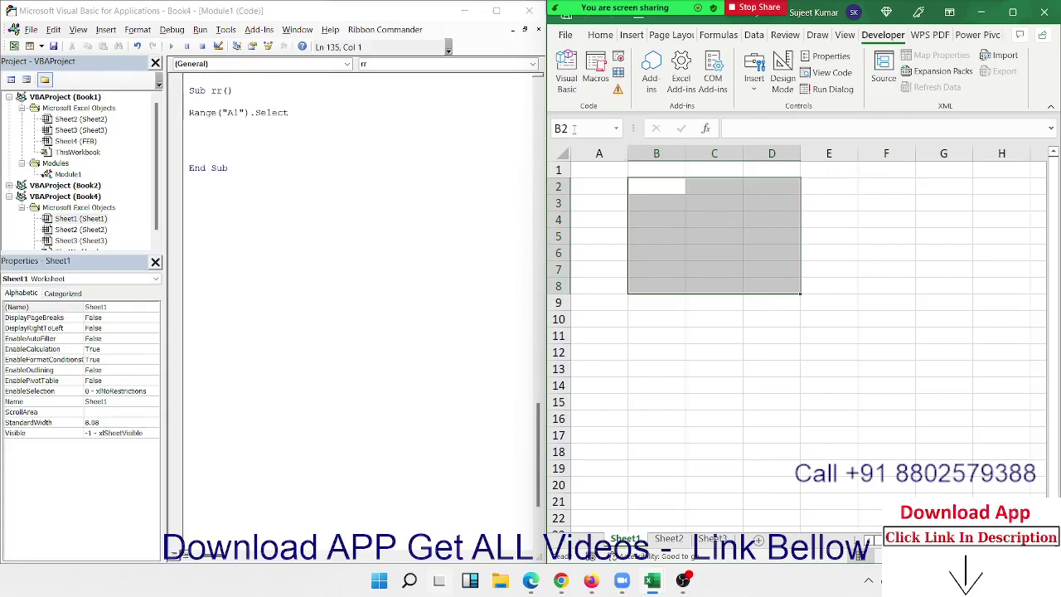
click(231, 134)
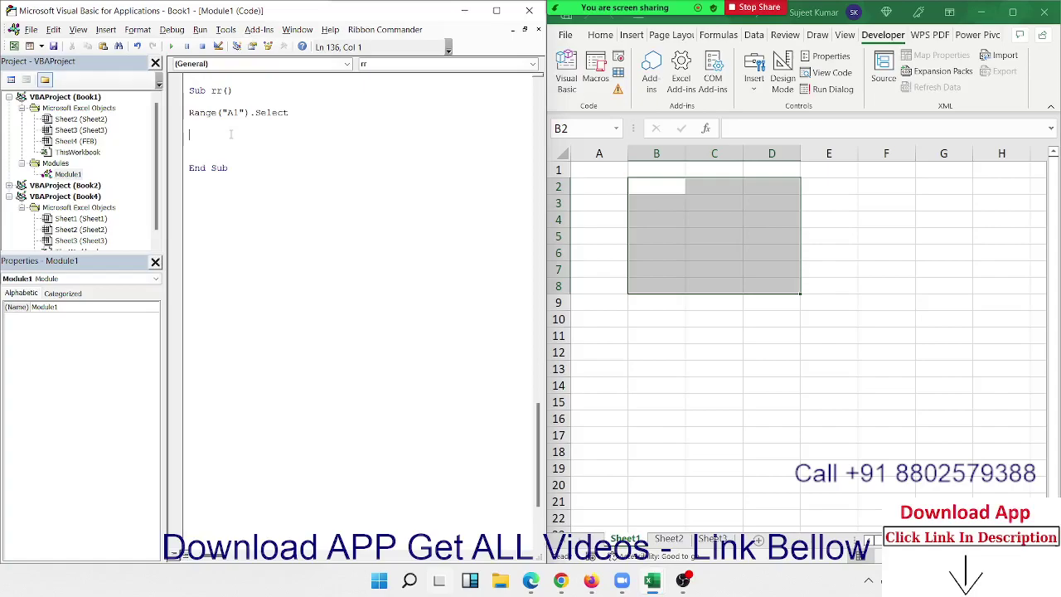
- Add a Cells(1, 1).Select line below Range("A1").Select, correcting the misspelled Select
key(Up)
text(cell)
text(s()
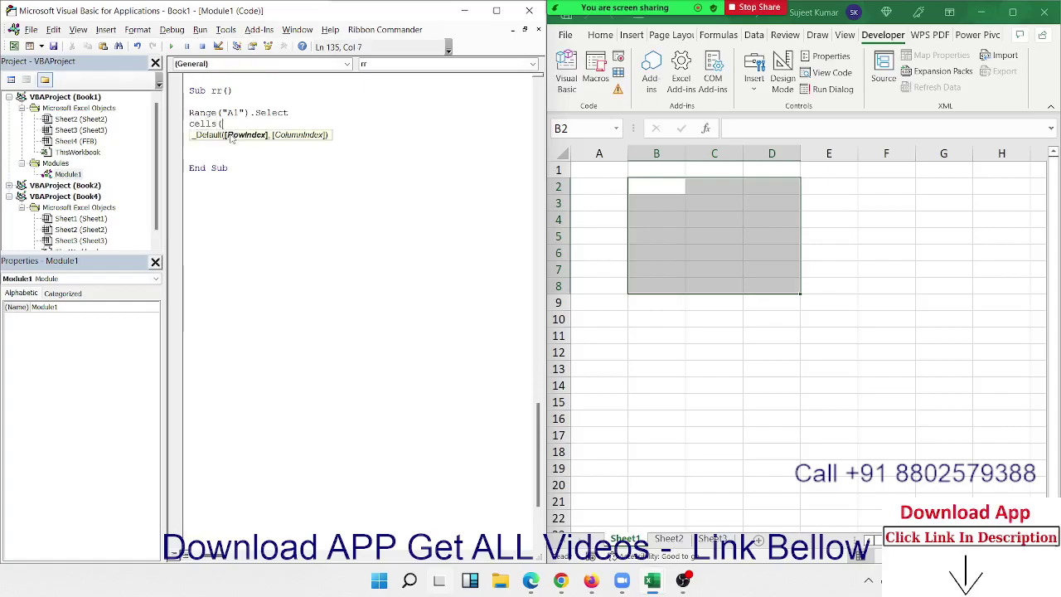
text(1,1)
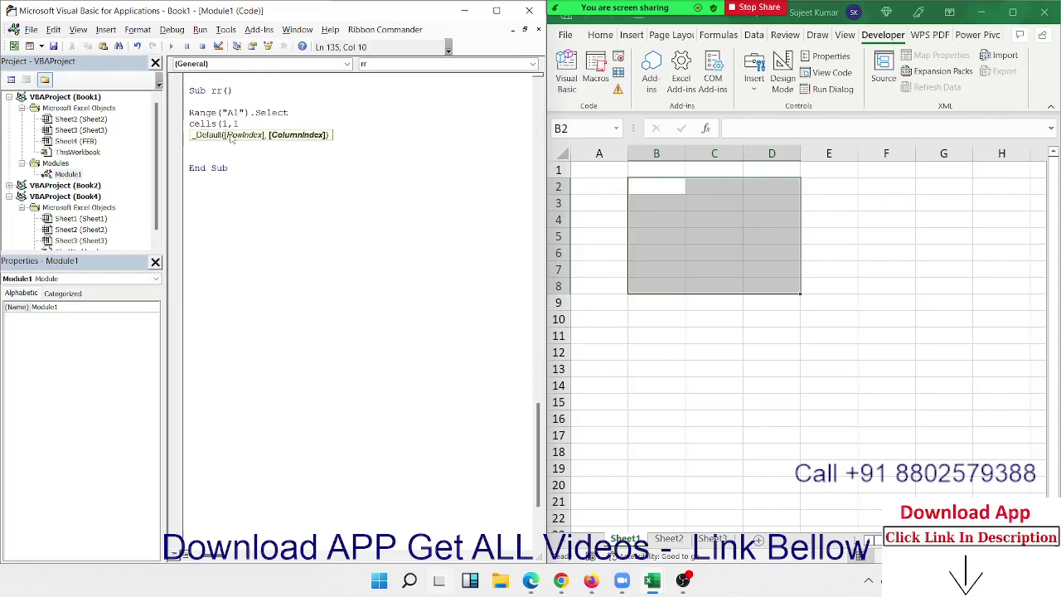
text().sele)
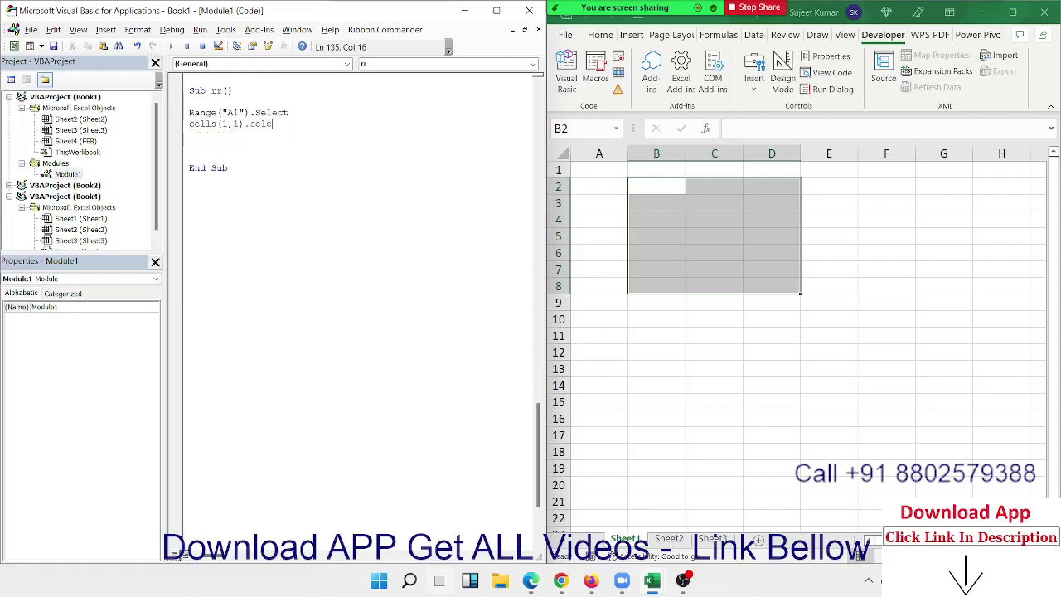
text(c)
key(BackSpace)
text(ct)
key(Return)
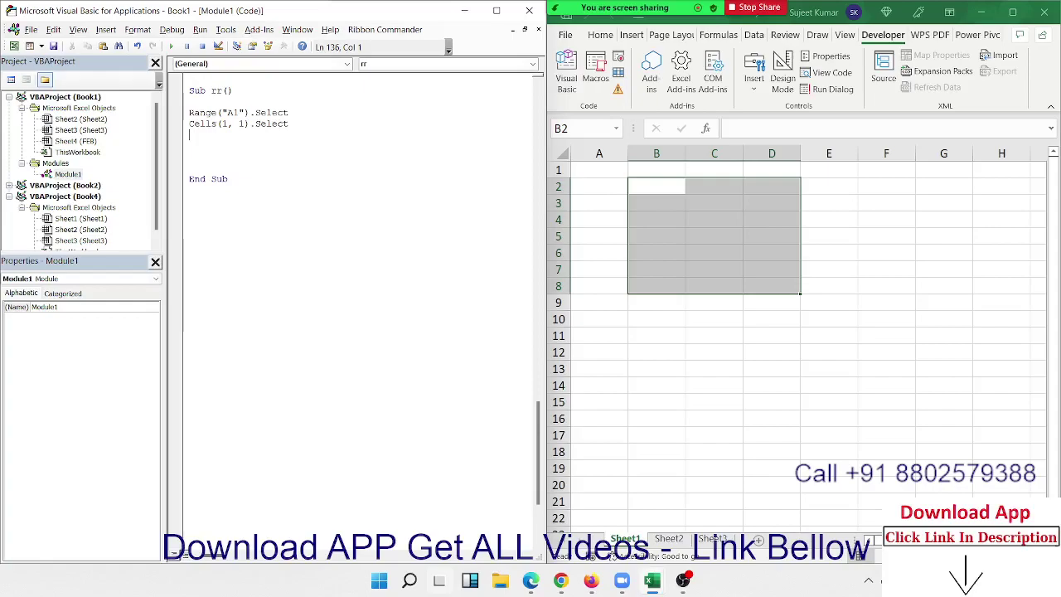
- Compare the Cells(1, 1) arguments with the Range("A1") line and return the worksheet selection to A1
double_click(224, 125)
double_click(242, 124)
click(239, 137)
drag(285, 113, 189, 101)
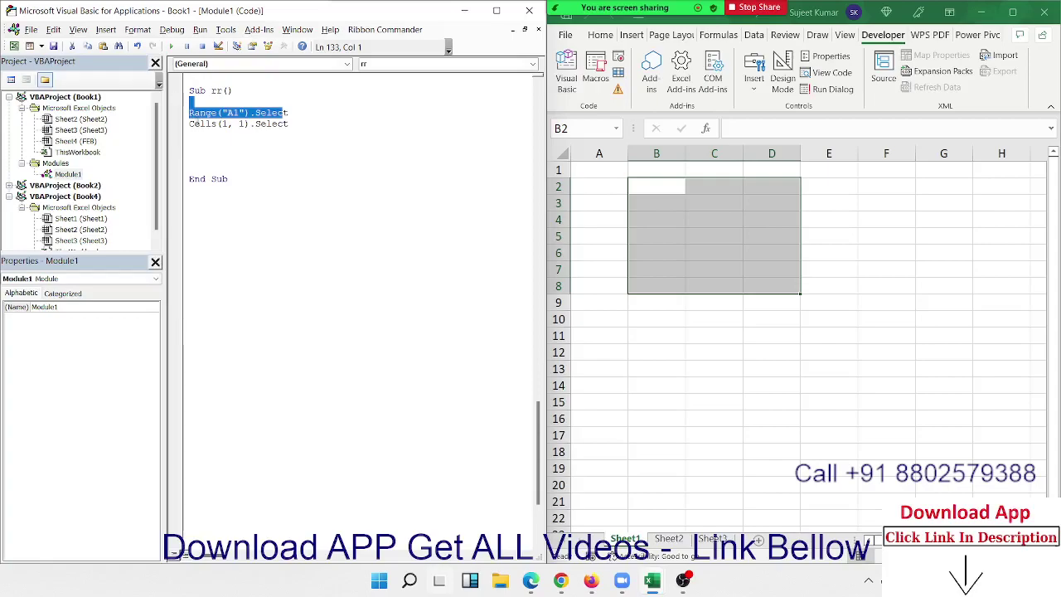
double_click(201, 124)
click(201, 126)
click(199, 134)
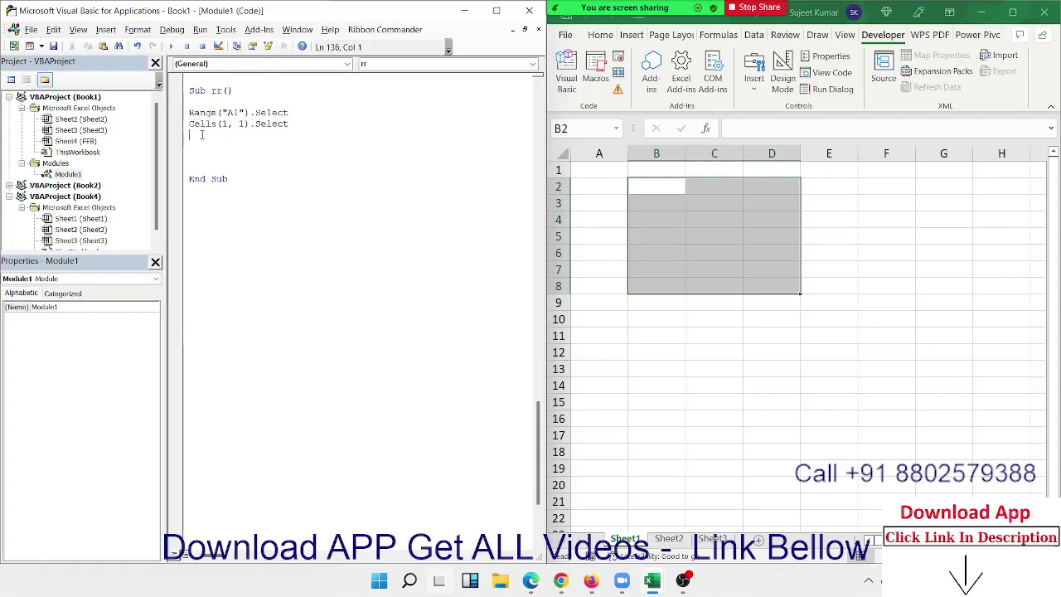
click(681, 339)
click(607, 171)
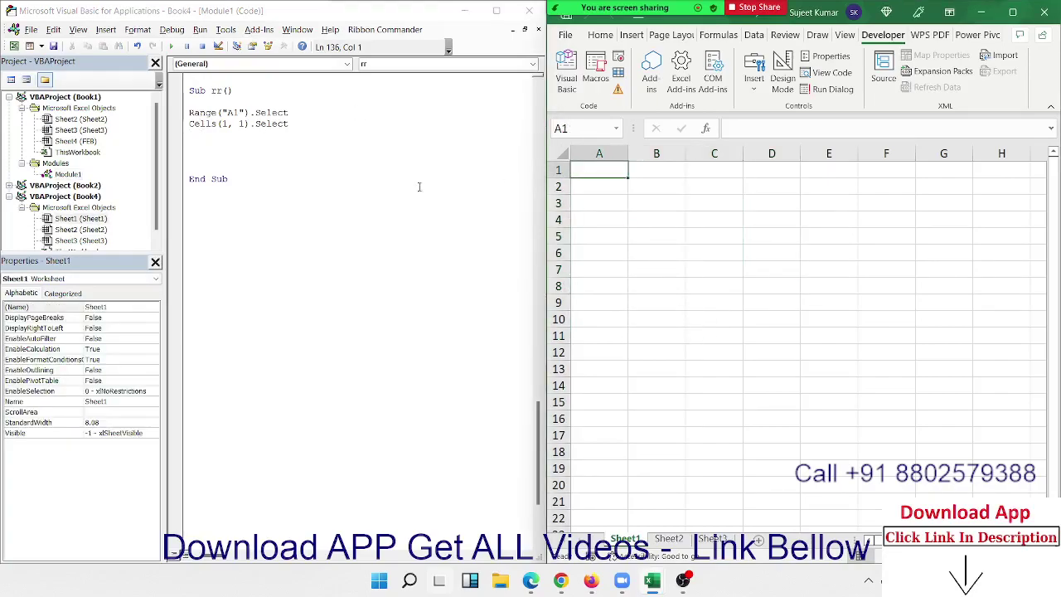
- Select D1 in the worksheet and add a Range("D1").Select line before End Sub
click(252, 149)
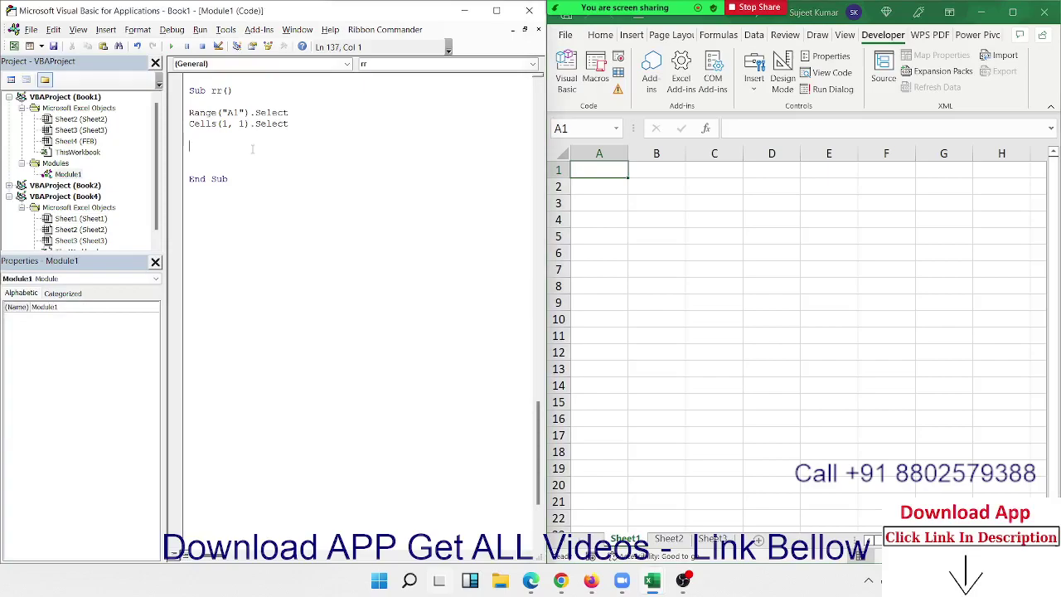
key(Up)
key(Up)
key(Up)
key(Down)
key(Down)
key(Down)
key(Return)
click(757, 157)
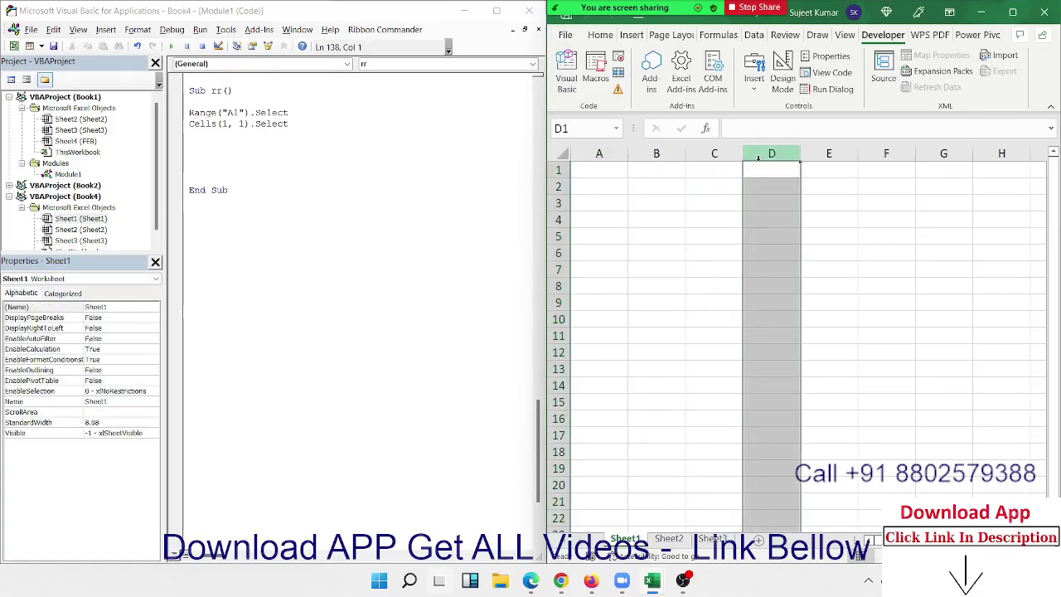
click(767, 168)
click(218, 156)
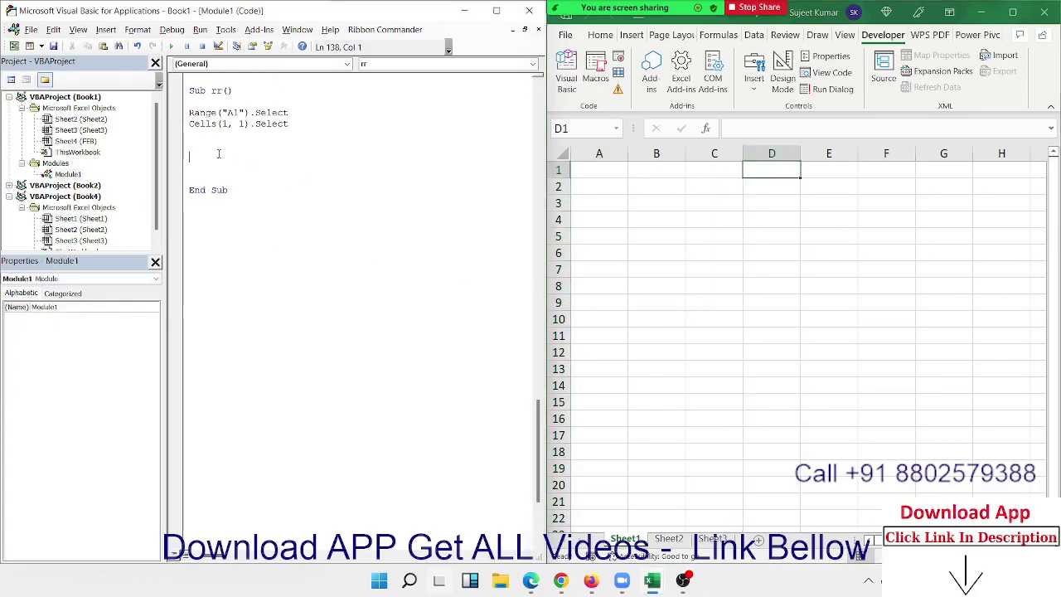
text(ra)
text(nge()
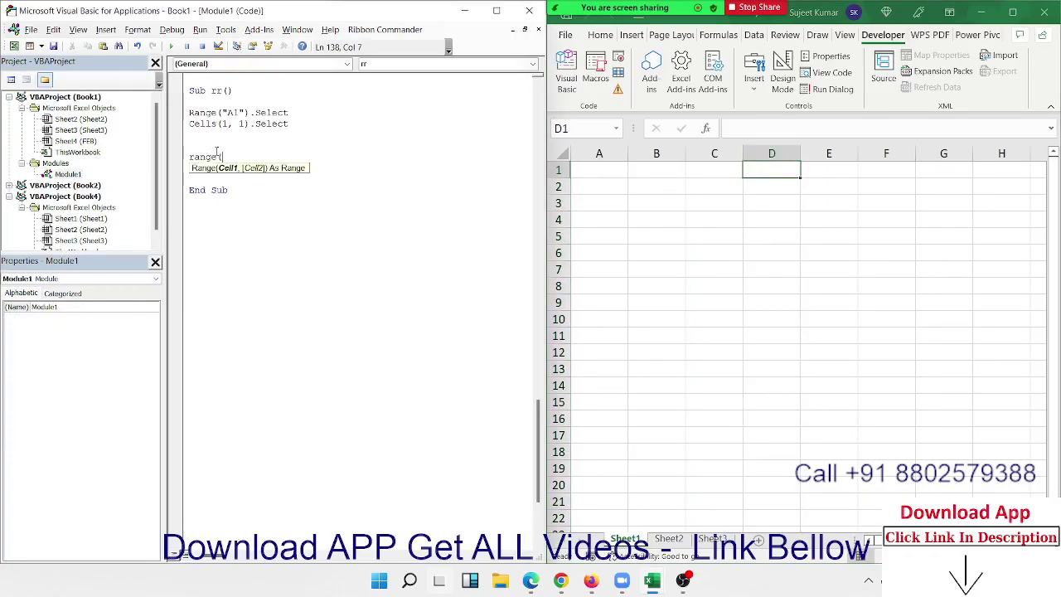
text("D1)
text(").se)
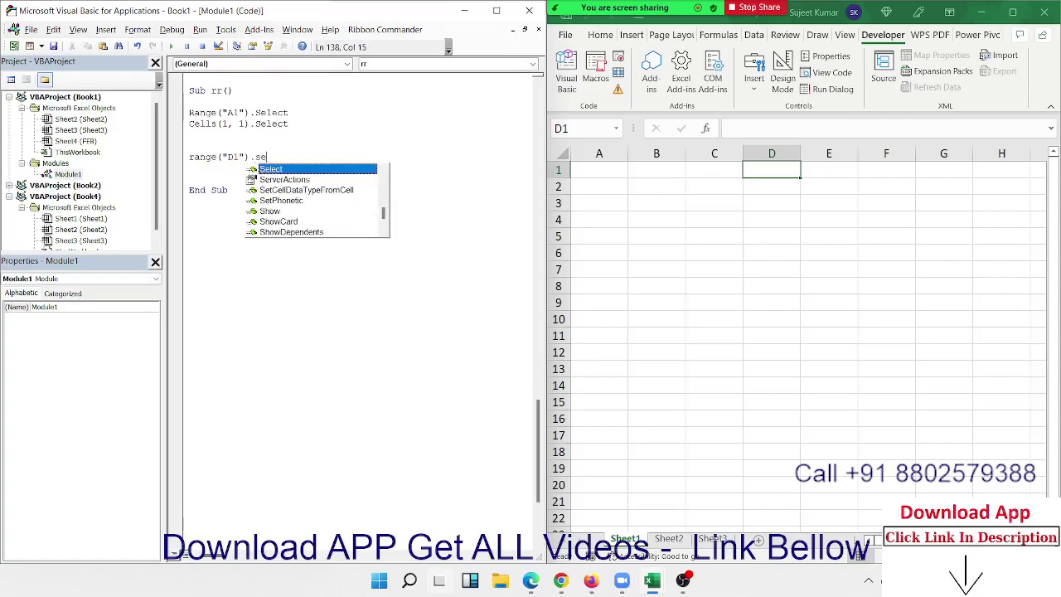
key(Return)
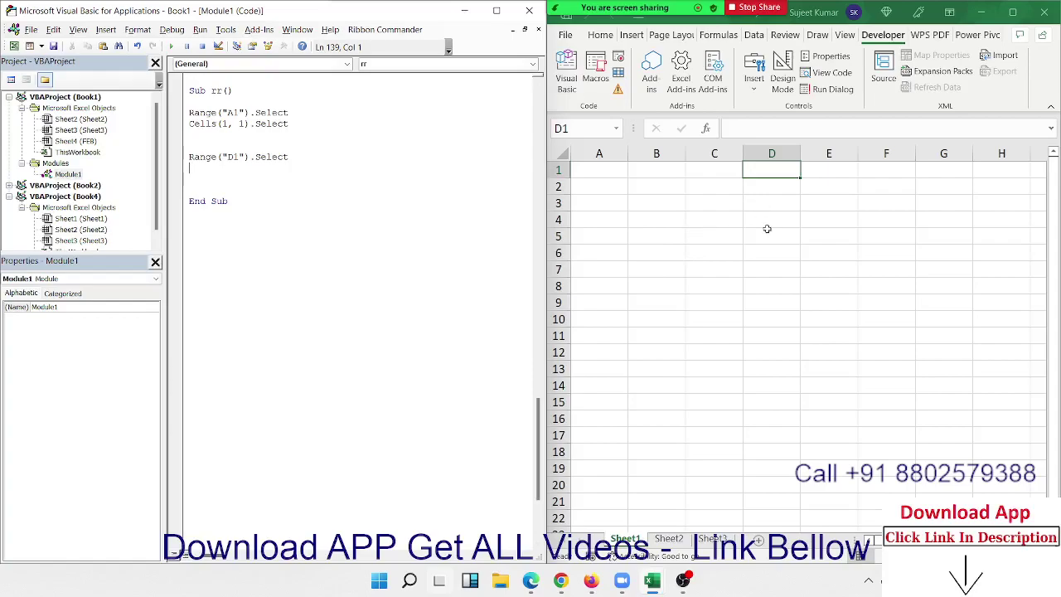
- Insert Sheets("Sheet3").Select above the D1 line, then check D1 on Sheet3 in Excel
key(Up)
key(Return)
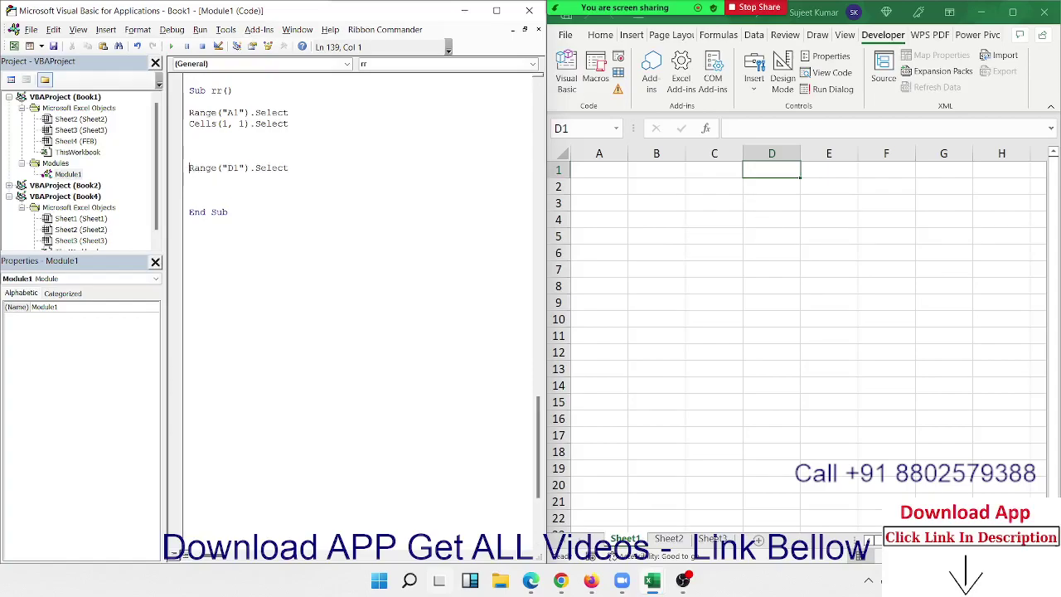
key(Up)
click(218, 179)
click(191, 153)
text(sheets)
text(("Sh)
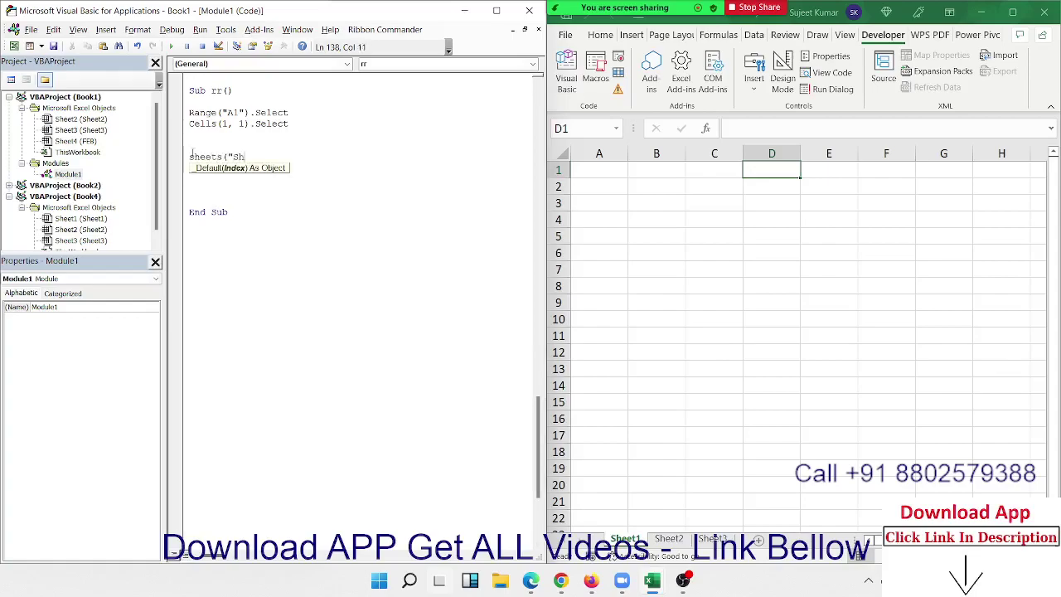
text(eet)
text(3")
text().s)
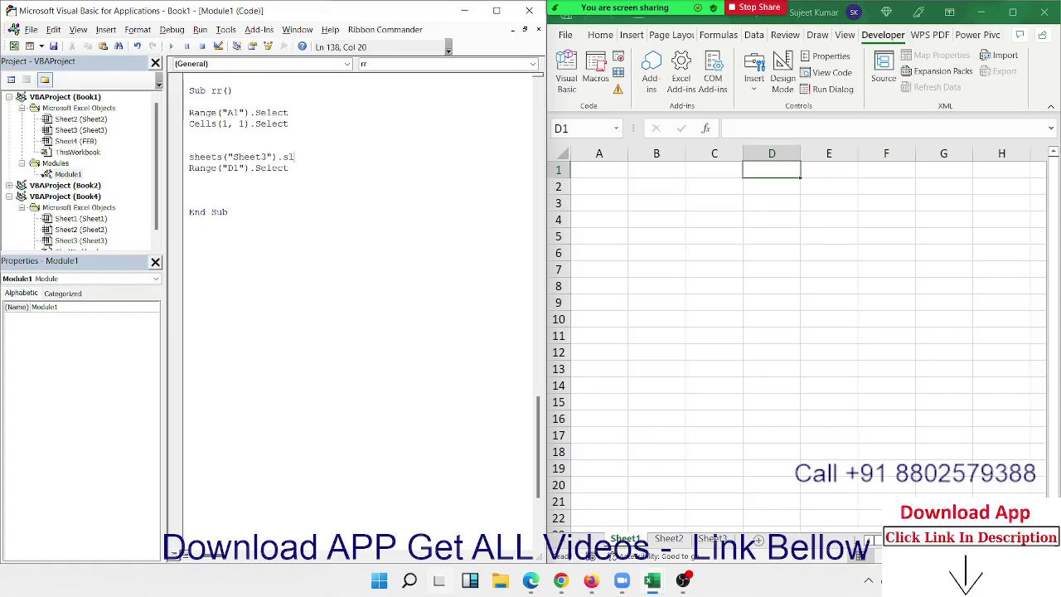
text(elect)
click(190, 178)
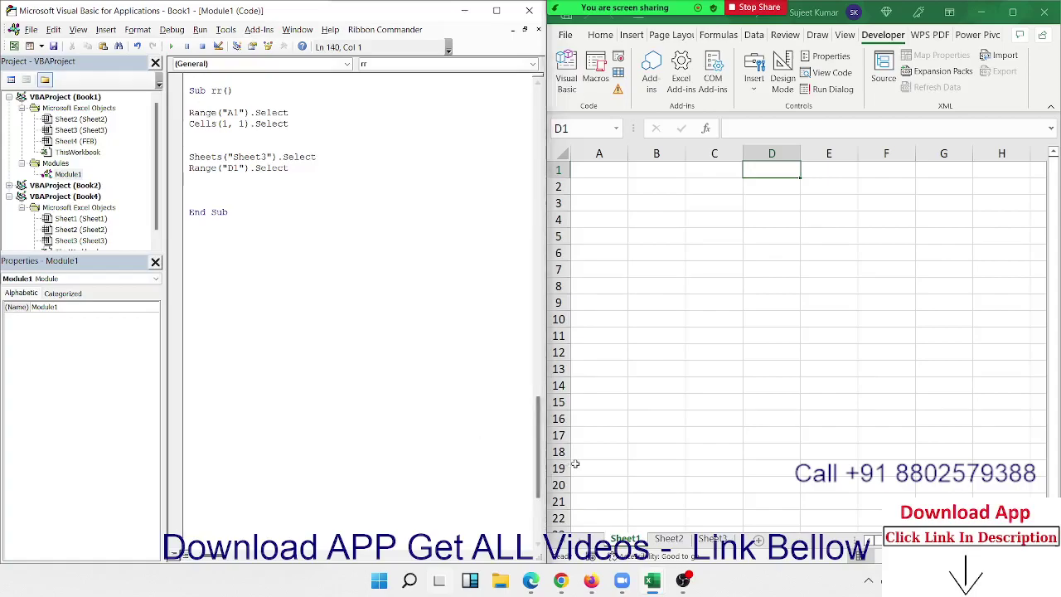
click(712, 539)
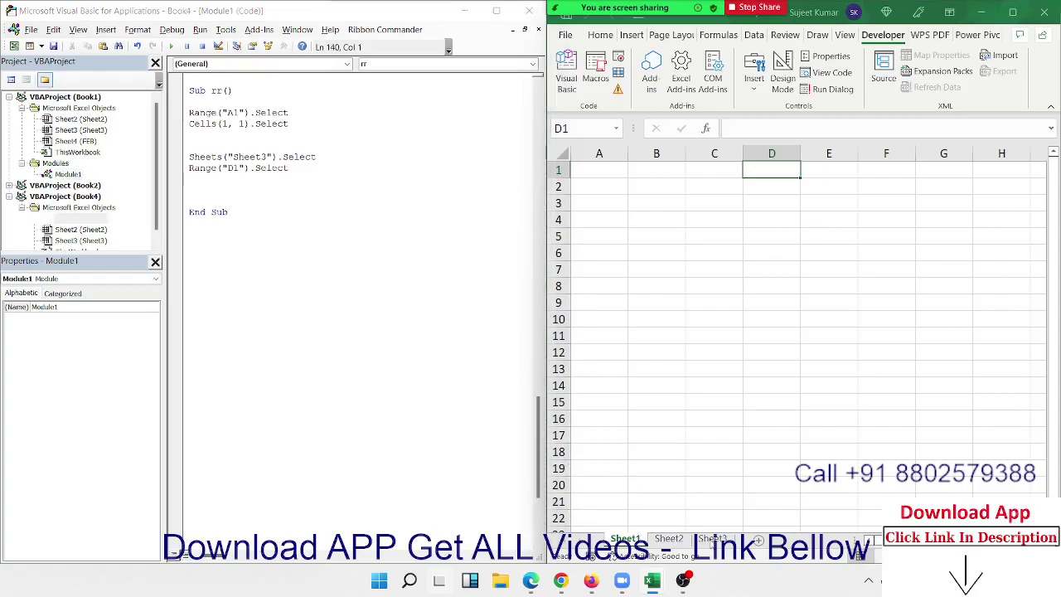
click(782, 165)
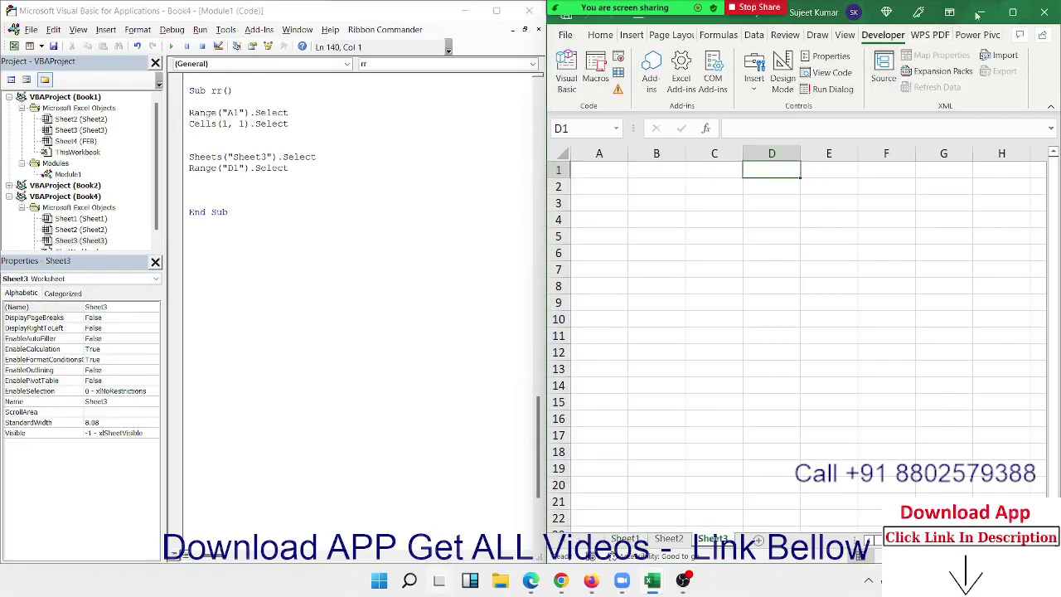
click(654, 583)
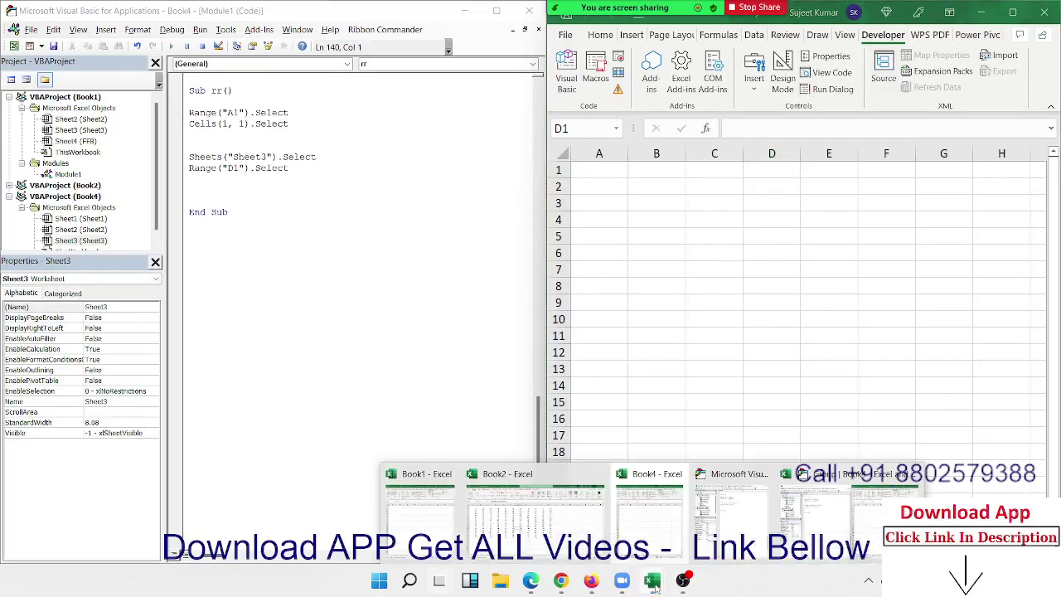
- Insert Workbooks("Book2.xlsx").Activate above the Sheets("Sheet3").Select line, fixing the typos
mouse_move(535, 502)
click(205, 145)
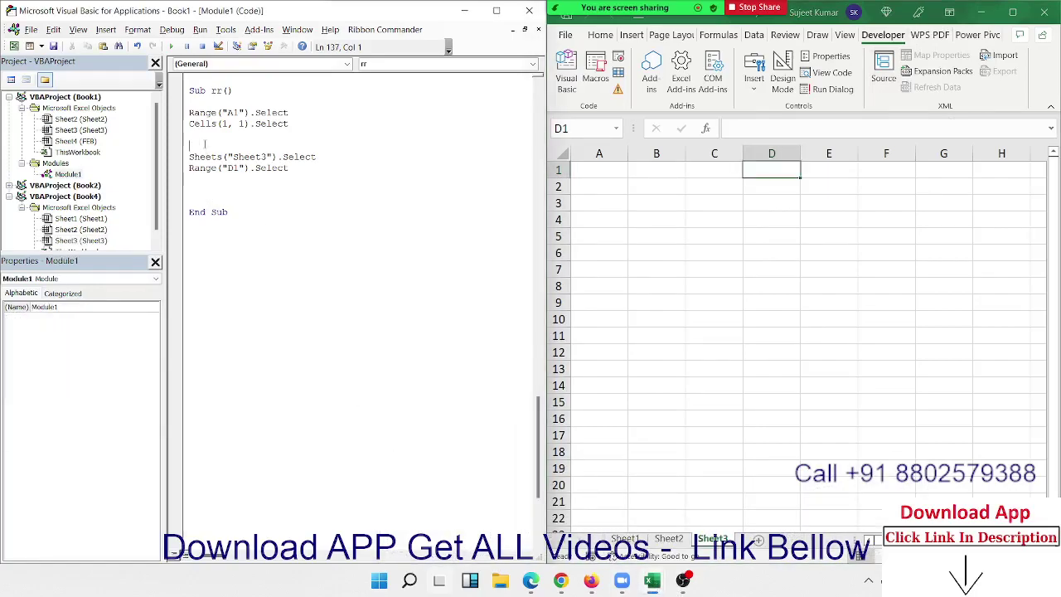
key(Return)
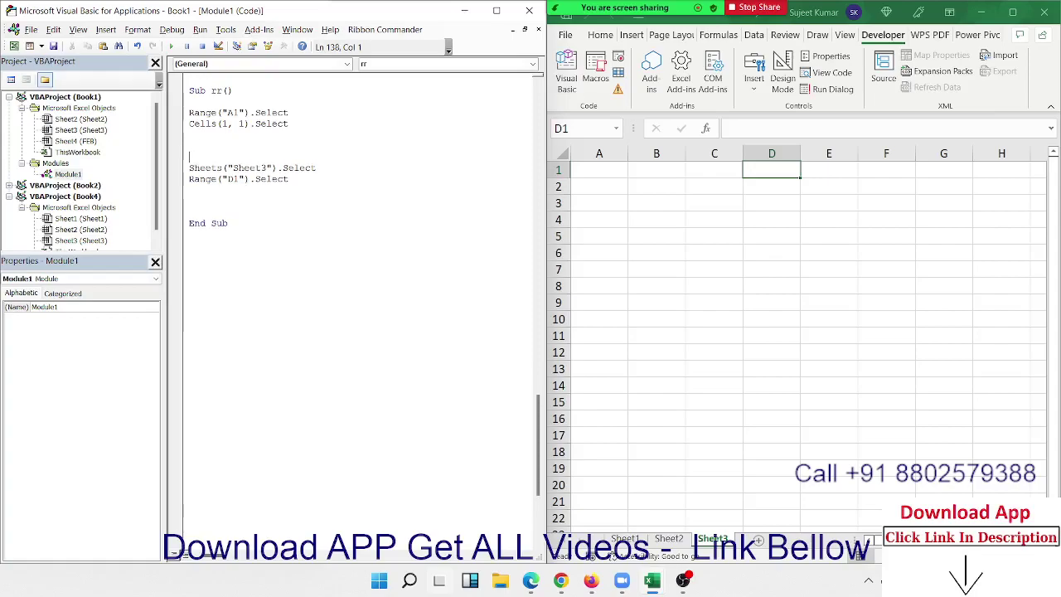
text(workbo)
text(oks()
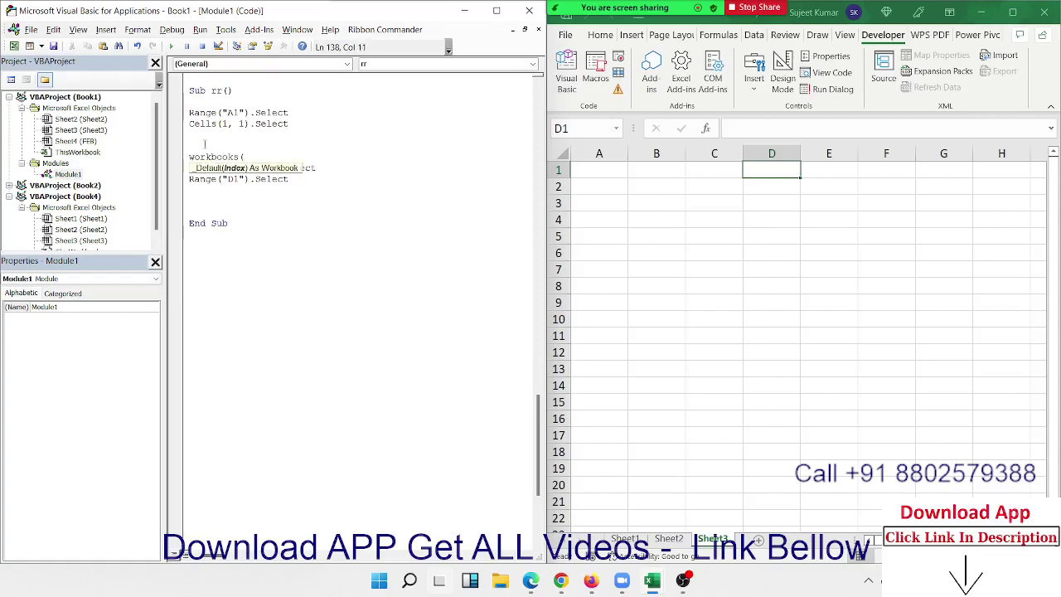
text("Book)
text(2.xlsz)
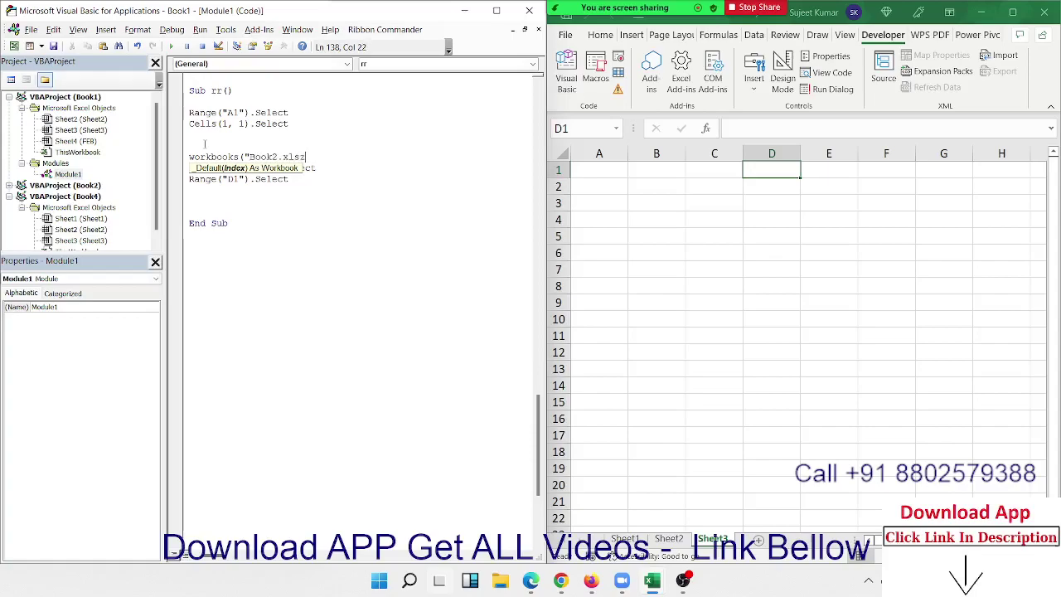
key(BackSpace)
text(x)
text(")
text().)
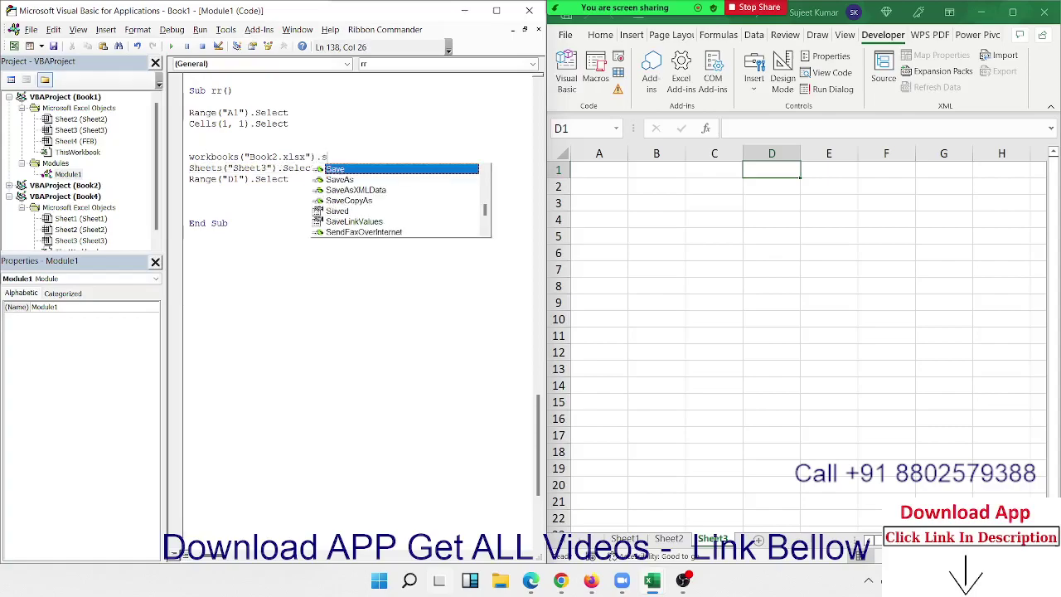
text(sel)
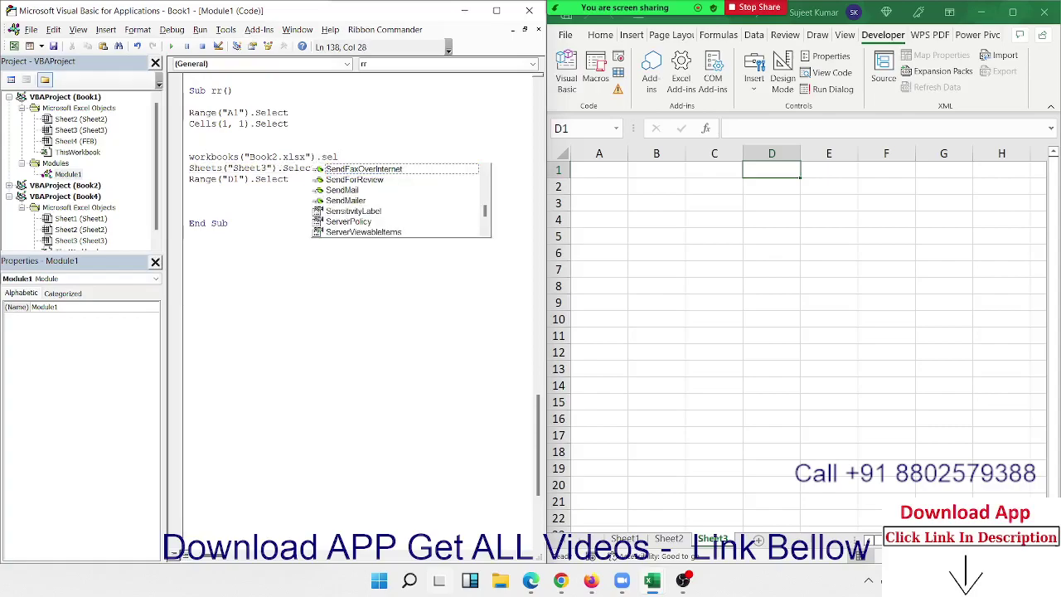
key(BackSpace)
key(BackSpace)
key(BackSpace)
text(ac)
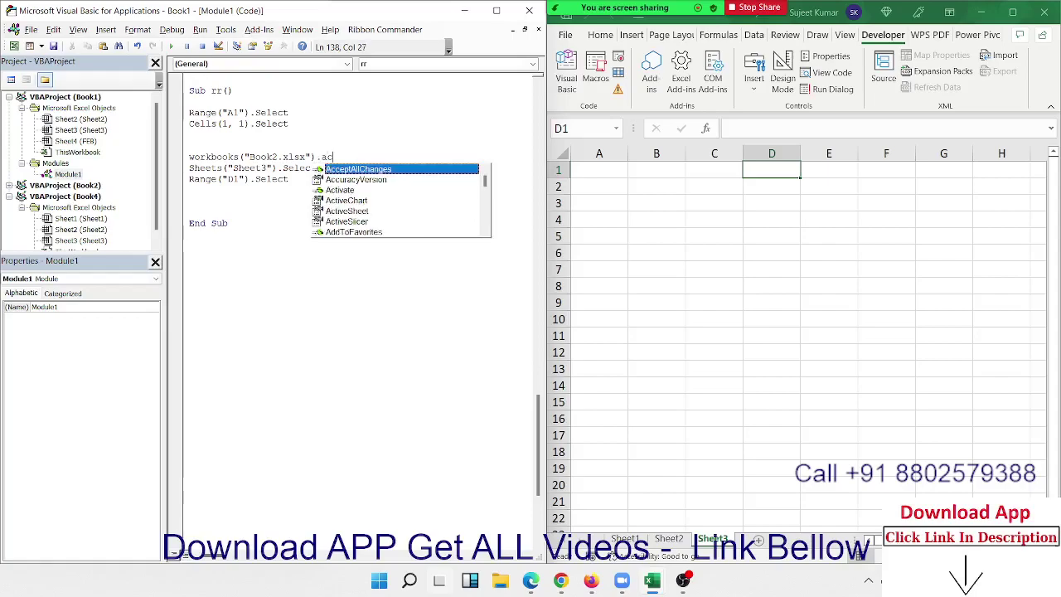
text(t)
key(Tab)
key(Down)
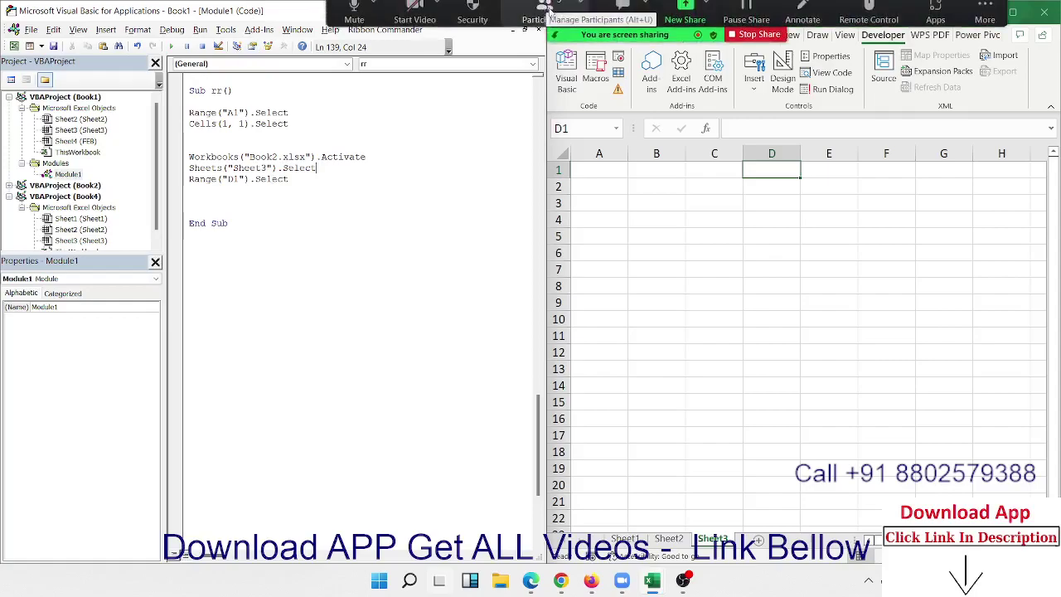
- Briefly check the meeting participants list, then highlight the new lines and the Book2.xlsx reference
click(547, 10)
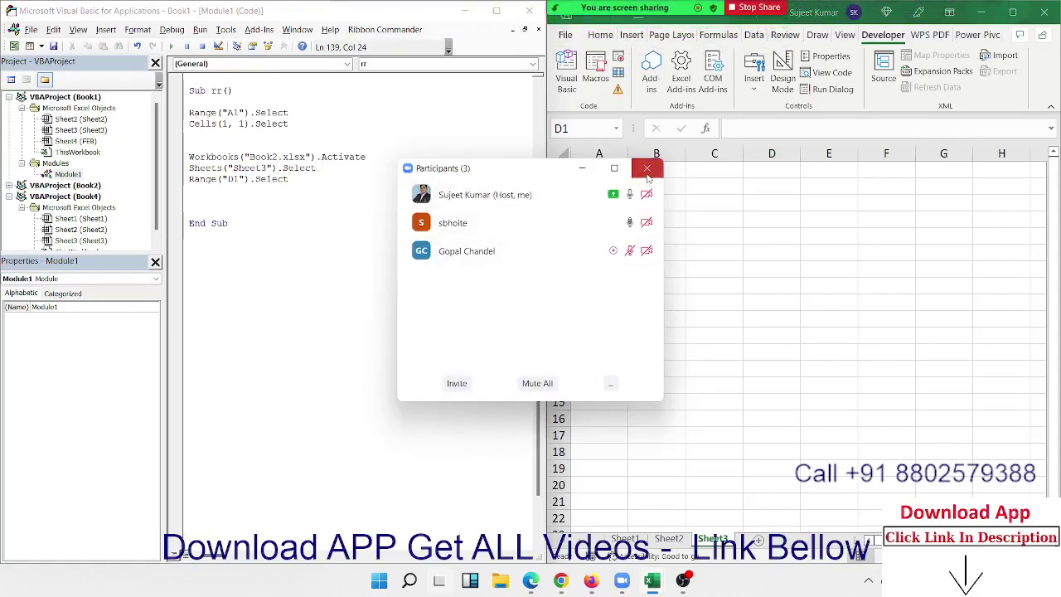
click(647, 169)
drag(255, 196, 190, 145)
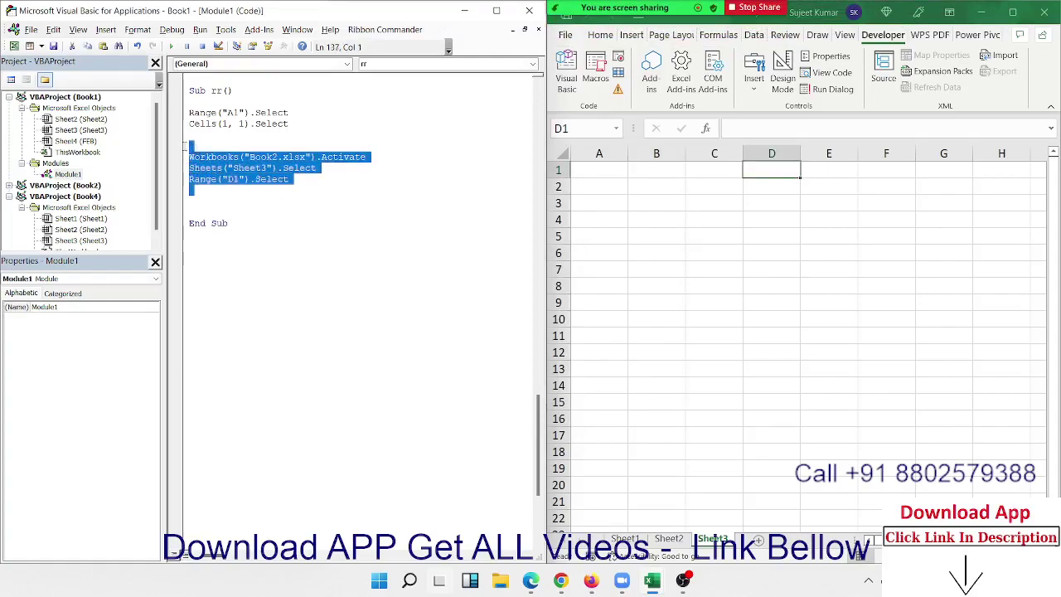
click(216, 213)
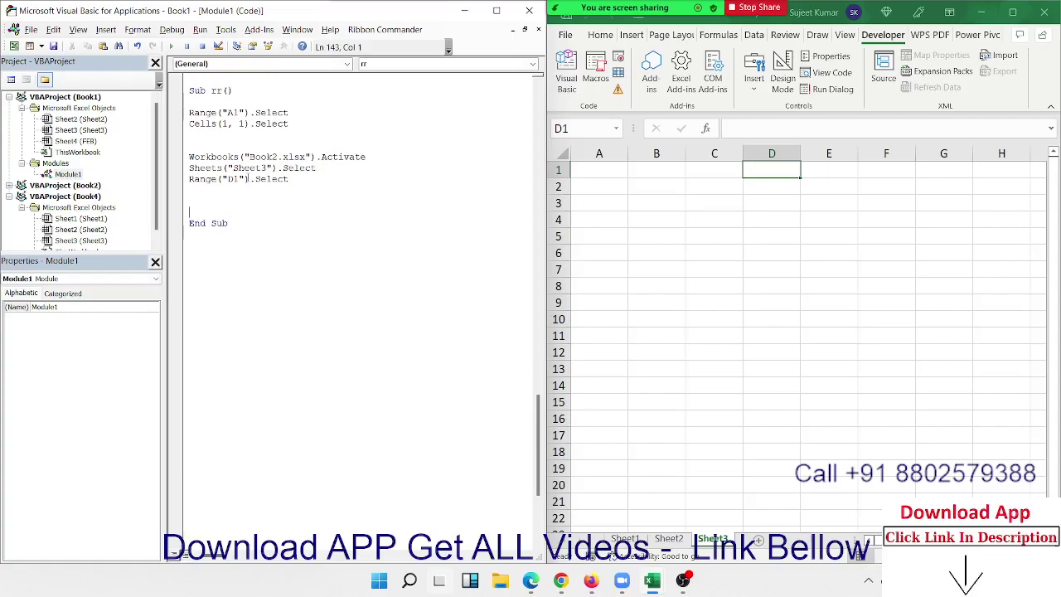
drag(234, 157, 321, 156)
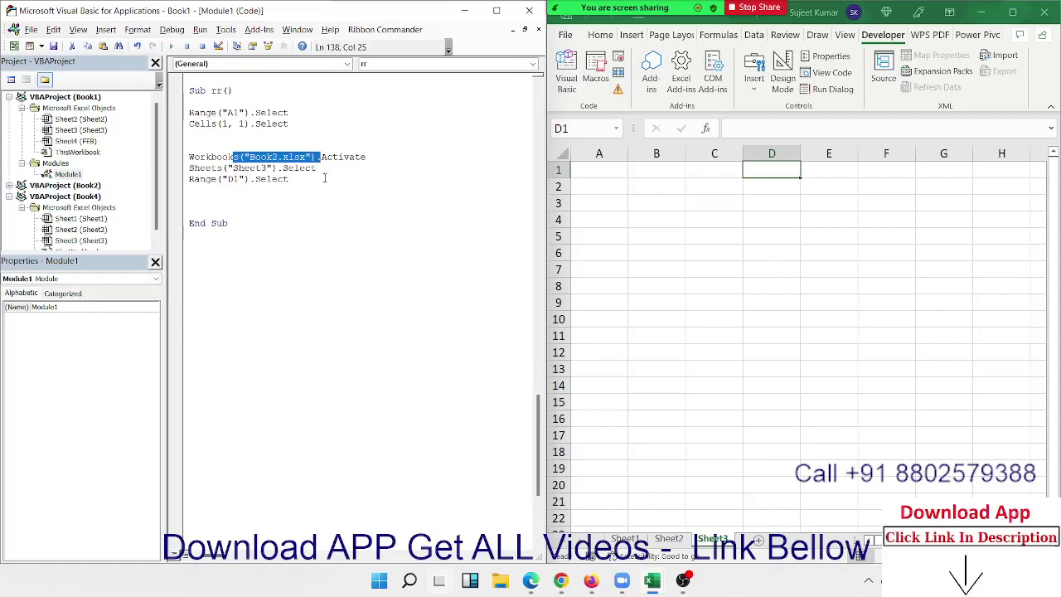
click(298, 192)
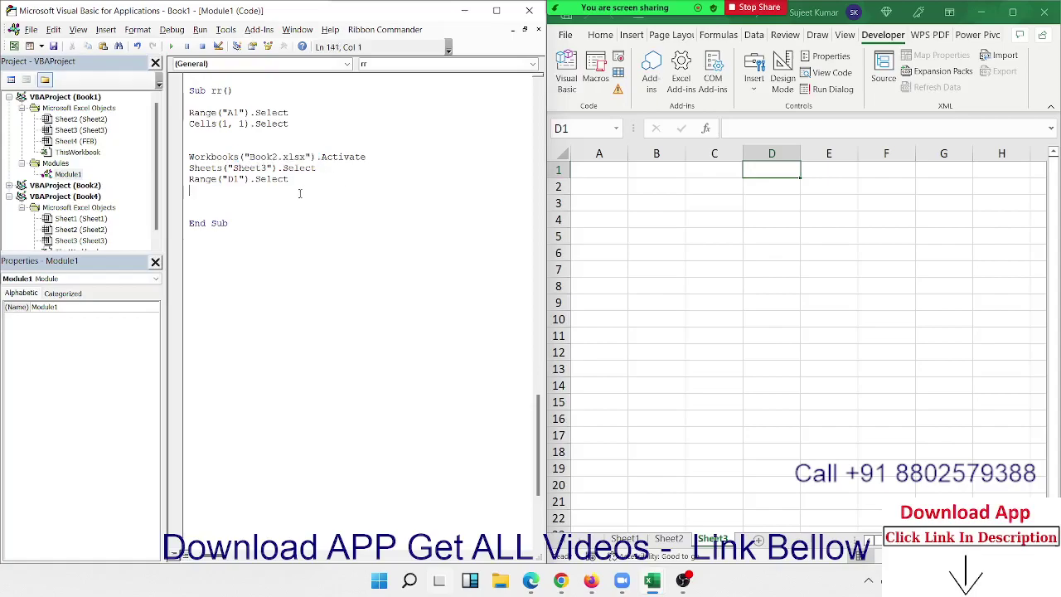
- Comment out the Workbooks("Book2.xlsx").Activate line with an apostrophe and add blank lines above Sheets
key(Up)
key(Up)
key(Up)
text(')
key(Down)
key(Home)
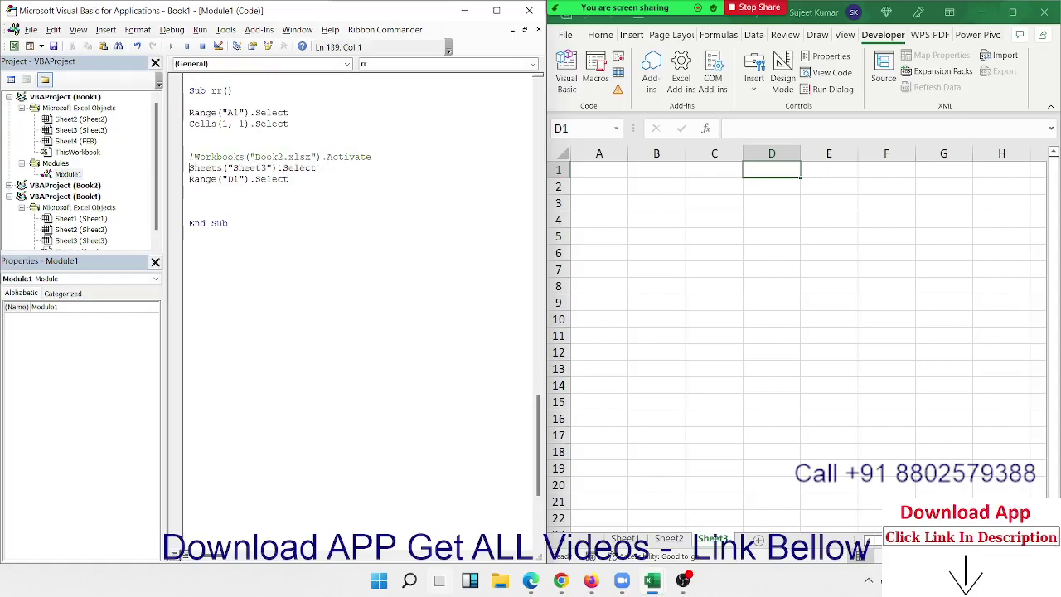
key(Return)
key(Return)
click(190, 178)
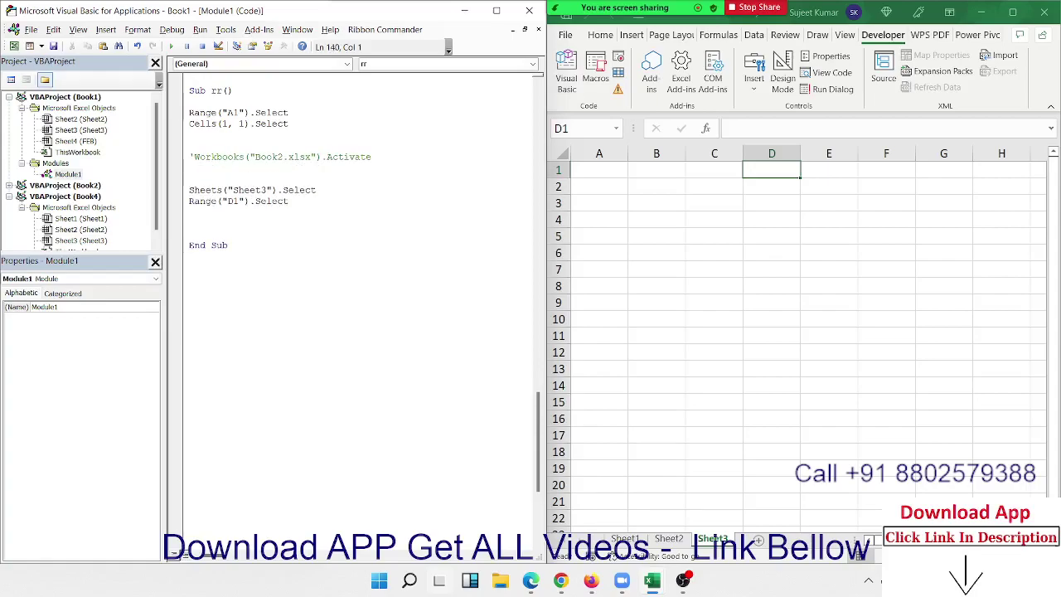
- Add Workbooks.Open "F:\2022\123.xlsx" above the Sheet3 line, with blank lines after it
text(workbo)
text(oks.)
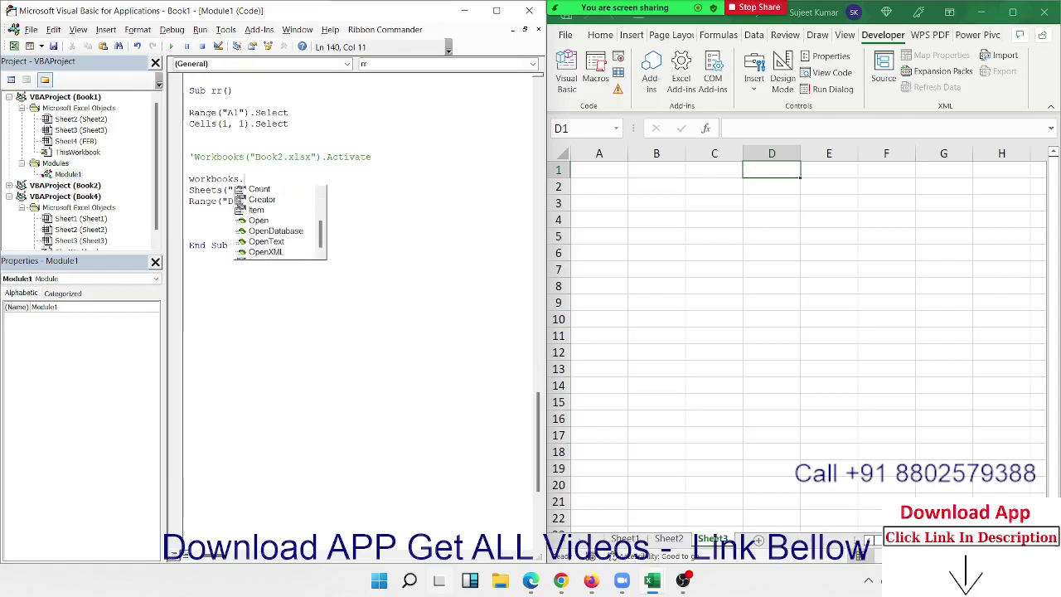
text(Open )
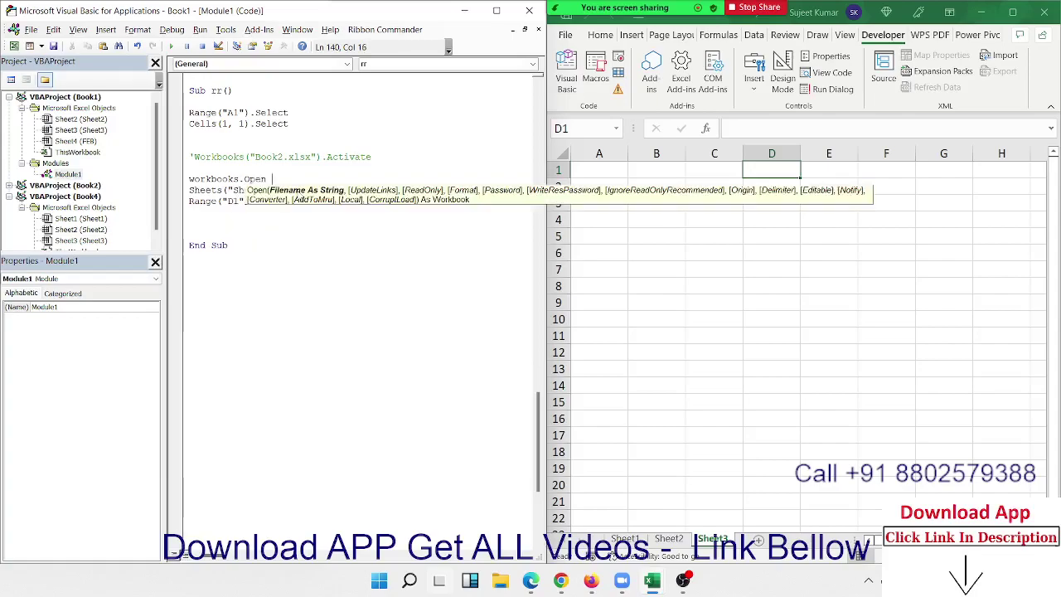
text("F:)
text(\2022)
text(\)
text(123.)
text(xlsx)
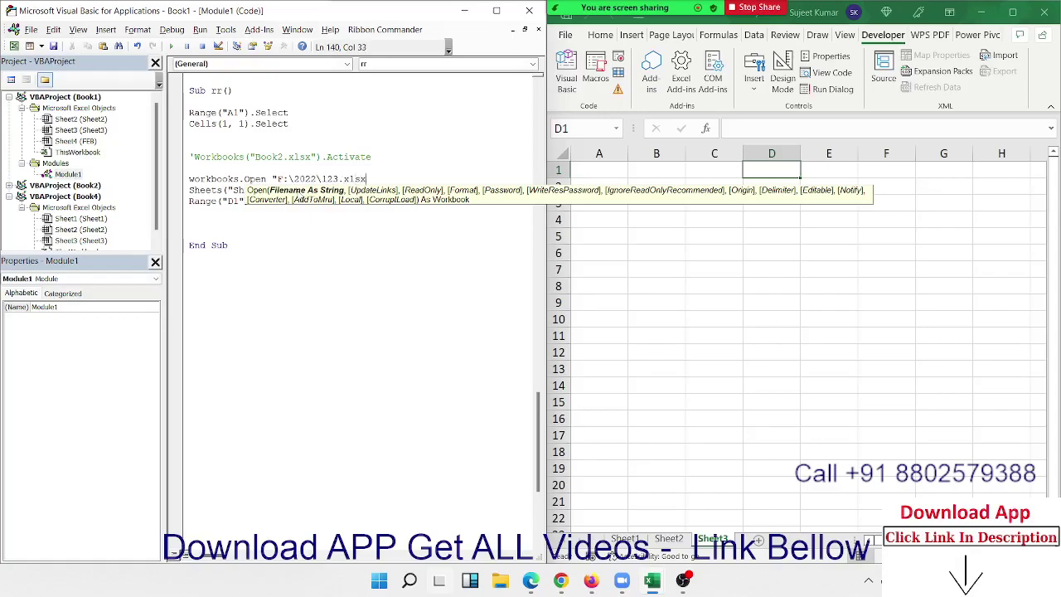
text(")
key(Down)
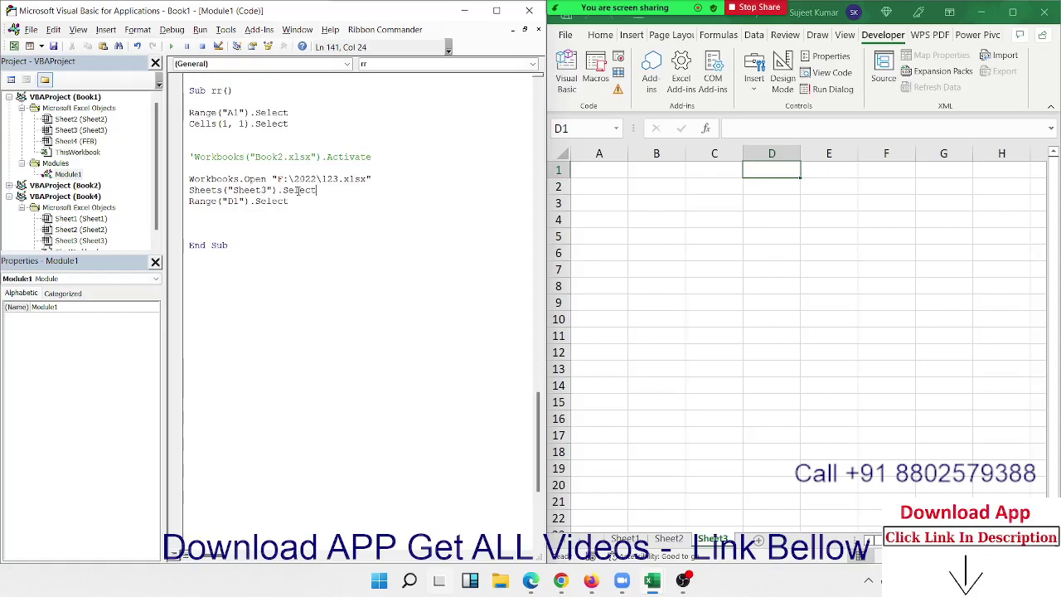
click(396, 179)
key(Return)
key(Return)
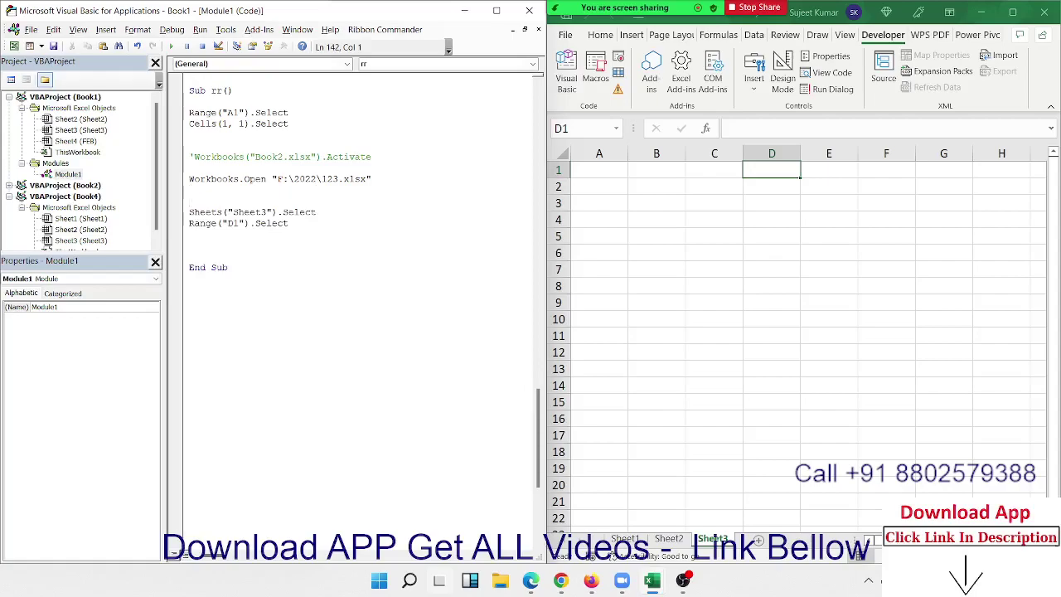
- Type a trial Workbooks.Add line, then delete it along with the leftover empty line
text(workboo)
text(ks.Add)
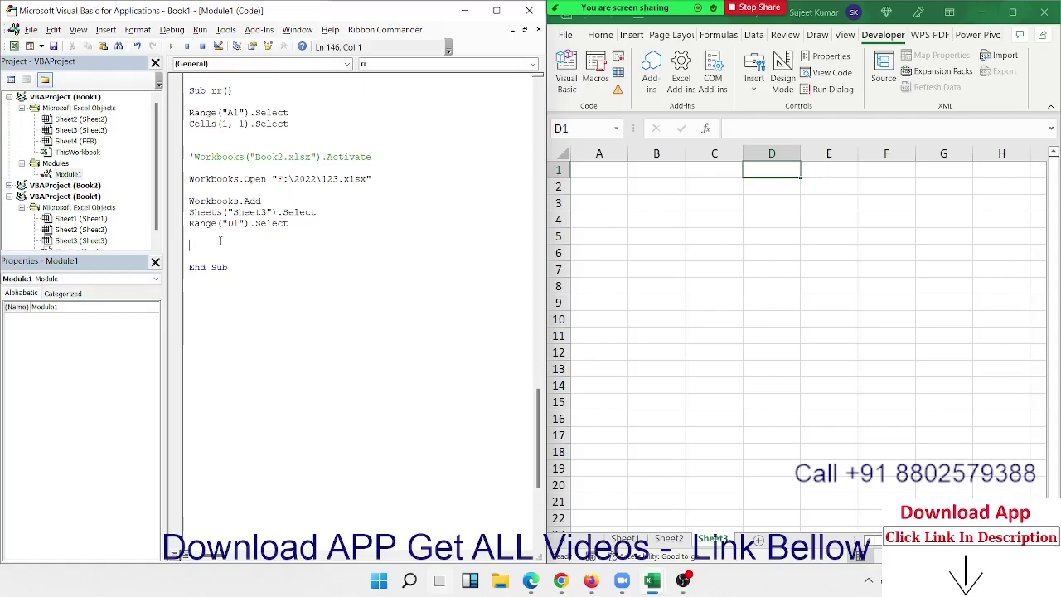
click(267, 212)
key(Up)
key(shift+Home)
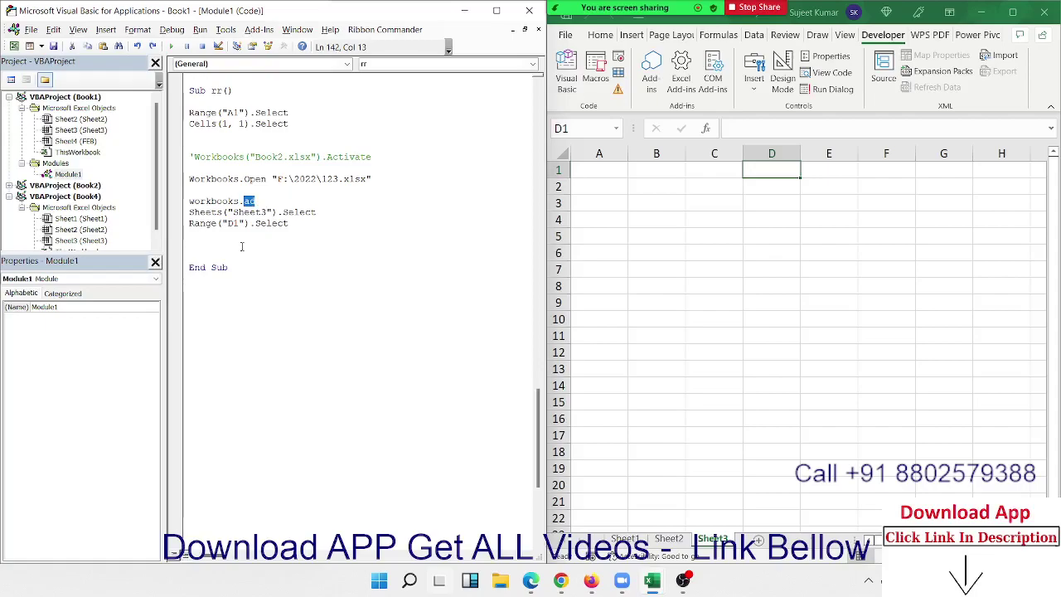
key(Delete)
key(BackSpace)
key(BackSpace)
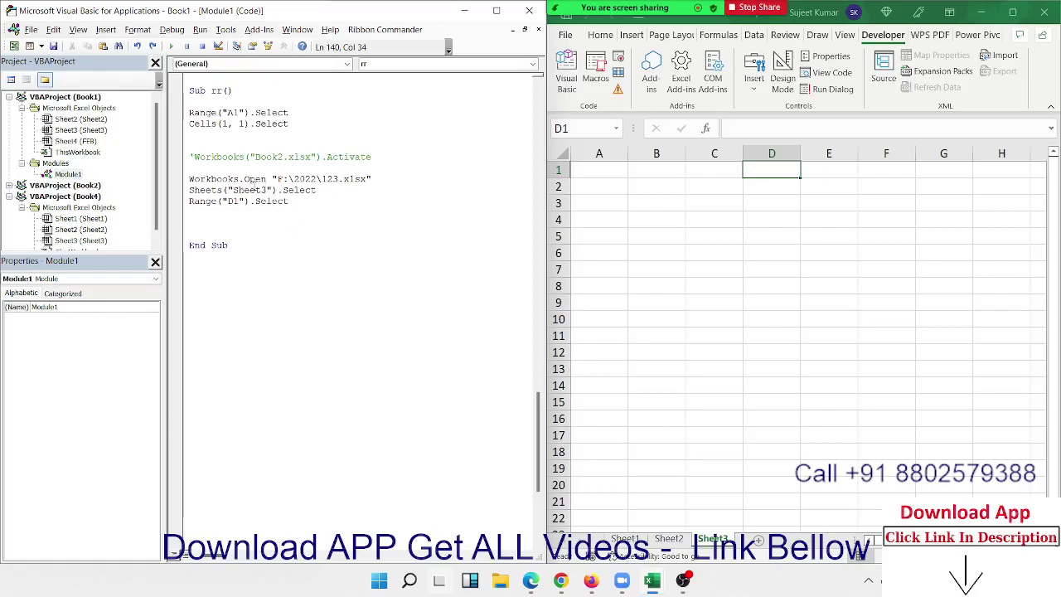
- Highlight parts of the code, ending with the Workbooks.Open, Sheets and Range lines selected
drag(255, 190, 281, 190)
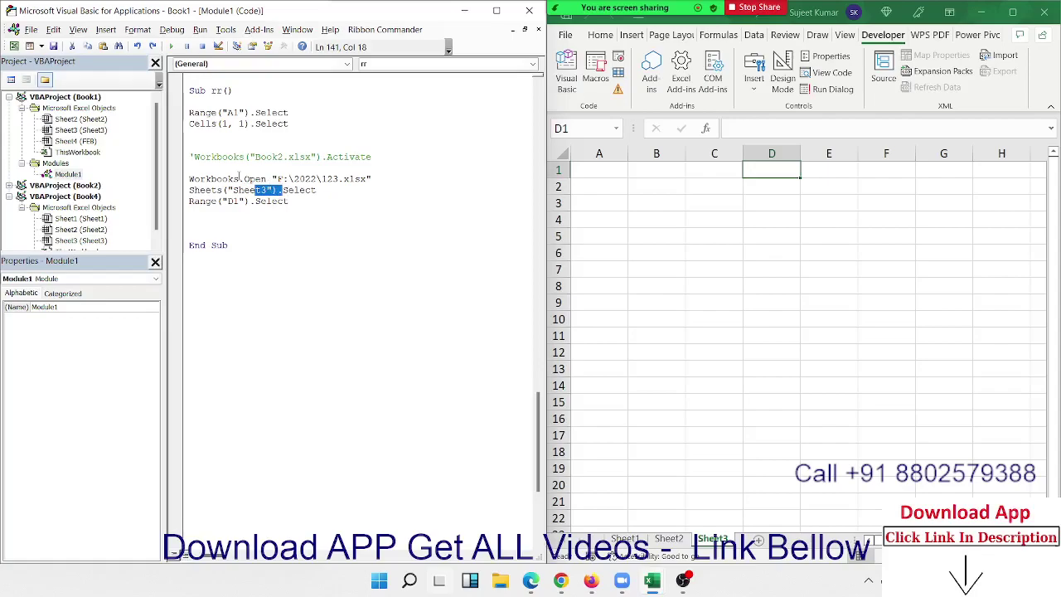
click(249, 178)
double_click(253, 178)
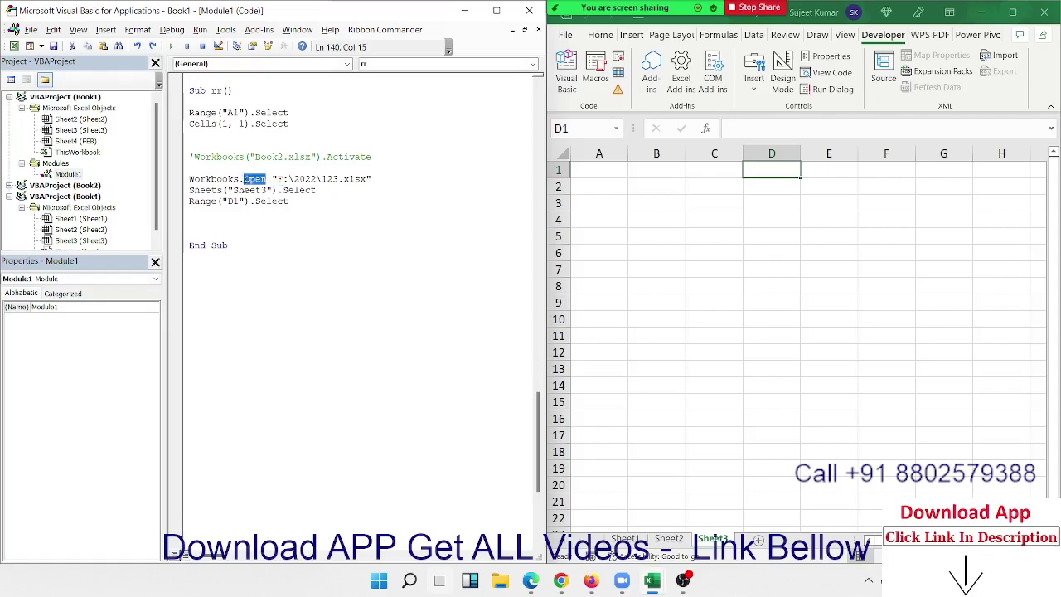
double_click(246, 190)
click(240, 200)
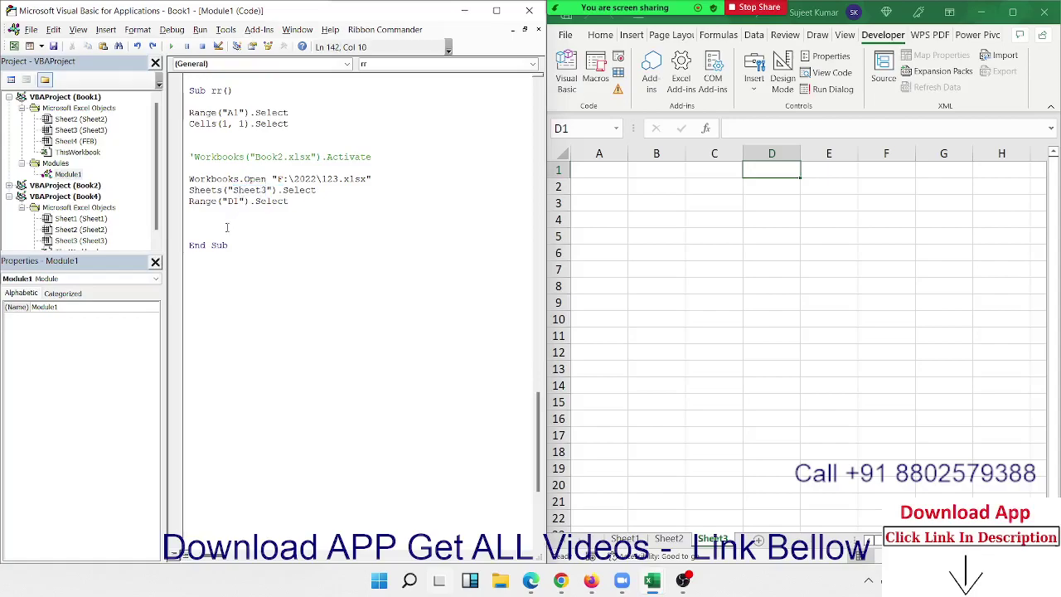
mouse_move(226, 227)
mouse_down()
mouse_move(190, 200)
mouse_move(189, 178)
mouse_up()
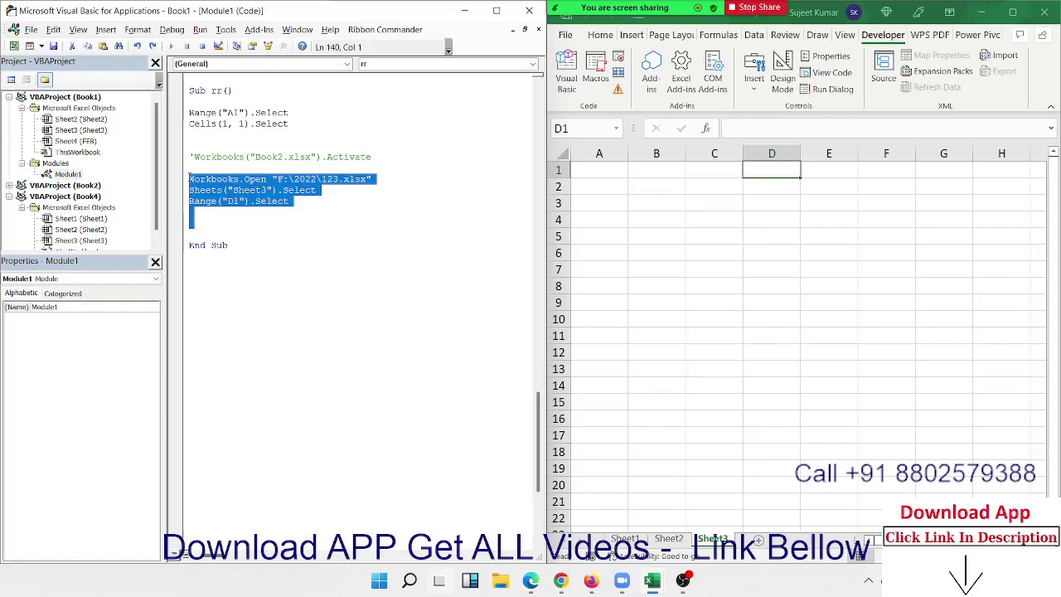
- Insert a blank line above End Sub in rr, selecting D1 on the sheet along the way
click(251, 235)
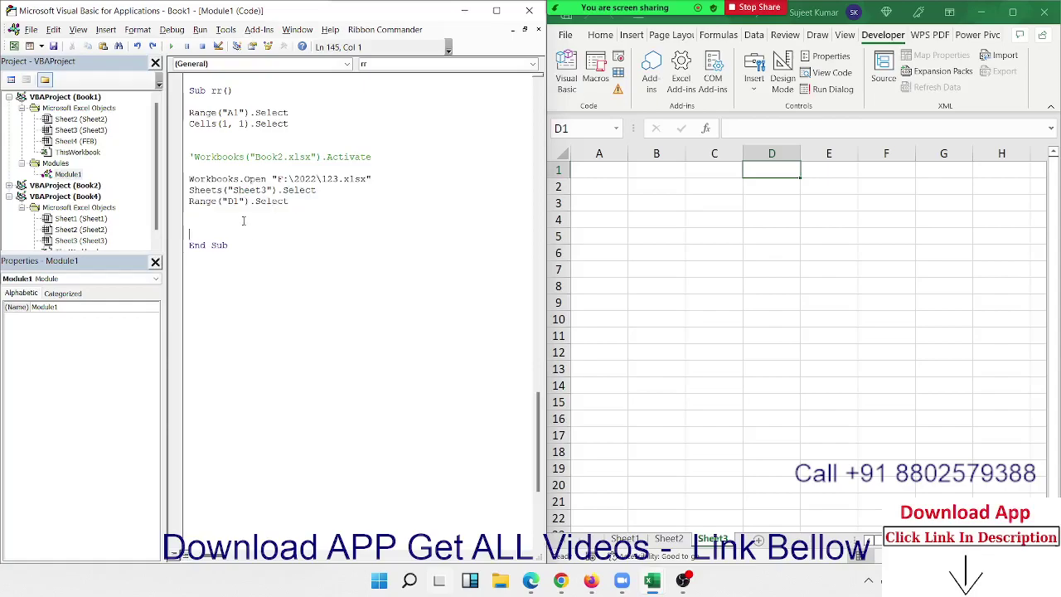
key(Return)
key(Return)
key(Return)
key(Return)
click(190, 244)
click(704, 423)
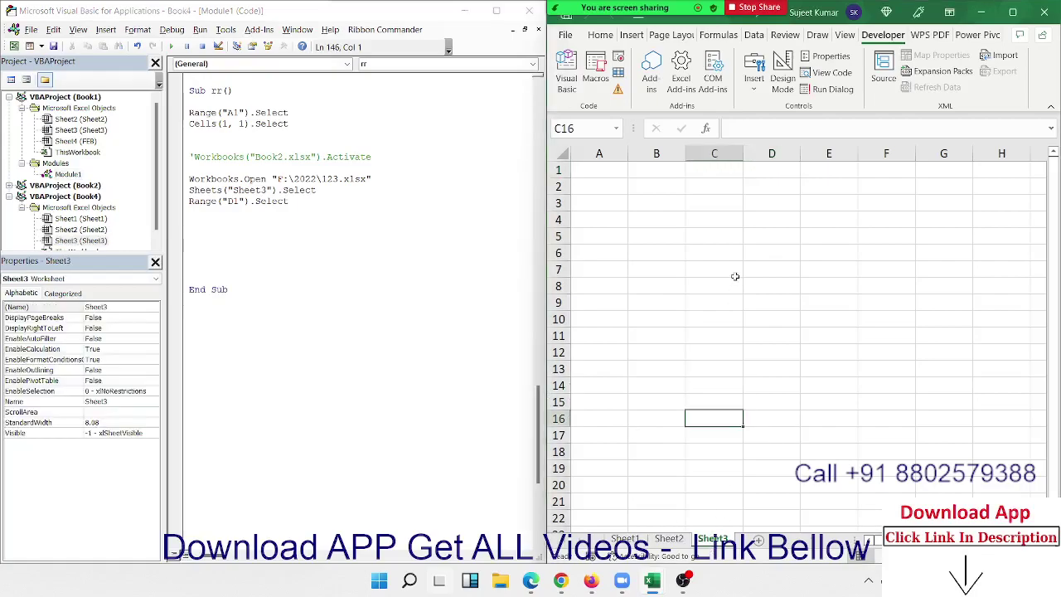
click(770, 174)
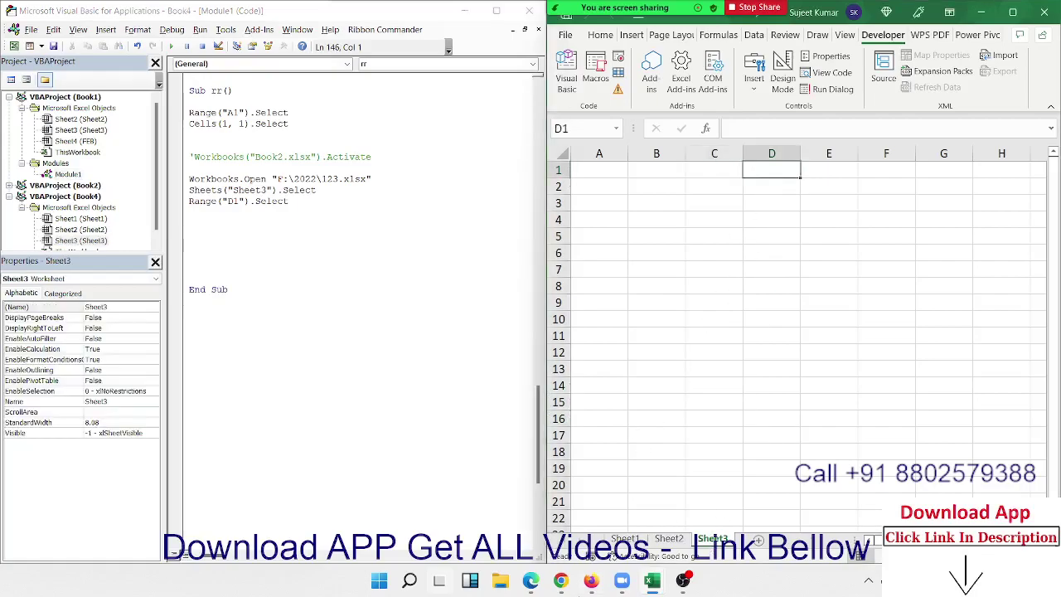
click(194, 243)
- Type the Sheets("Sheet3").Select and Range("D1").Select lines above End Sub
key(BackSpace)
text(sheet)
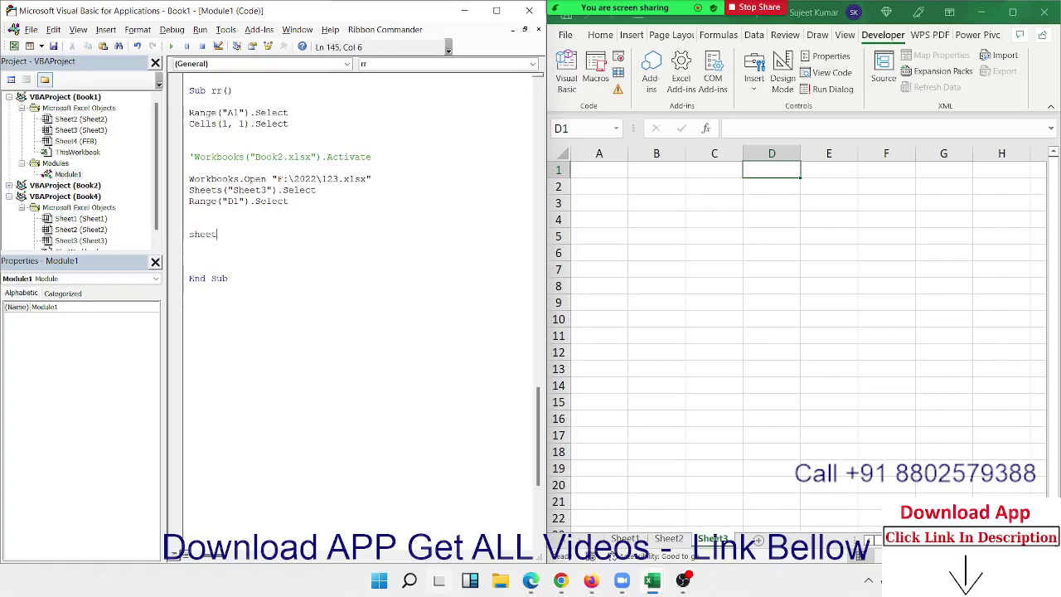
text(s("S)
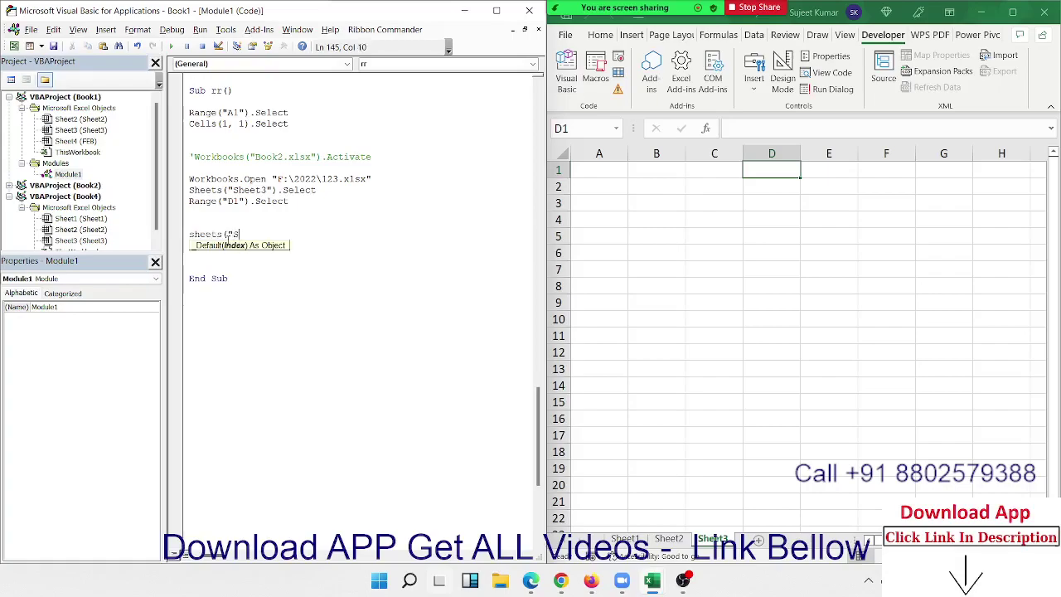
text(heet3)
text(").s)
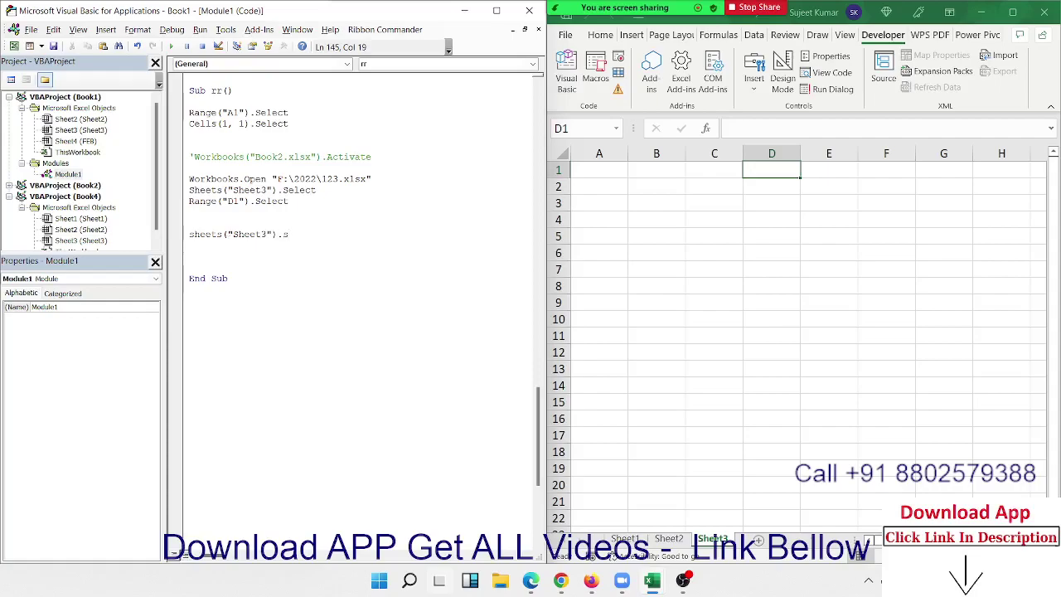
text(el)
text(ect)
key(Return)
text(range)
text((")
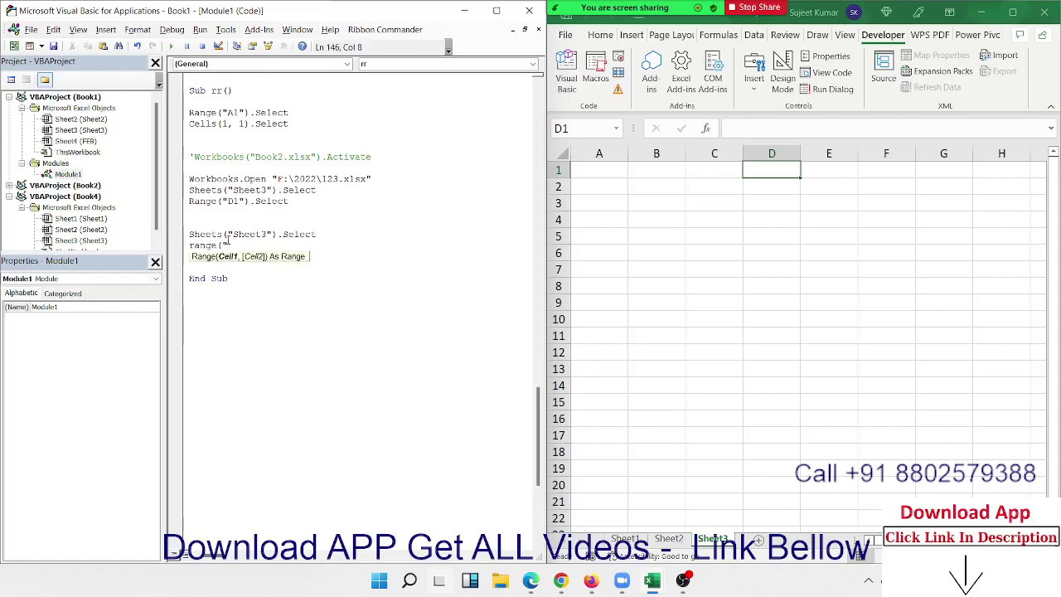
text(d1")
text().se)
key(Return)
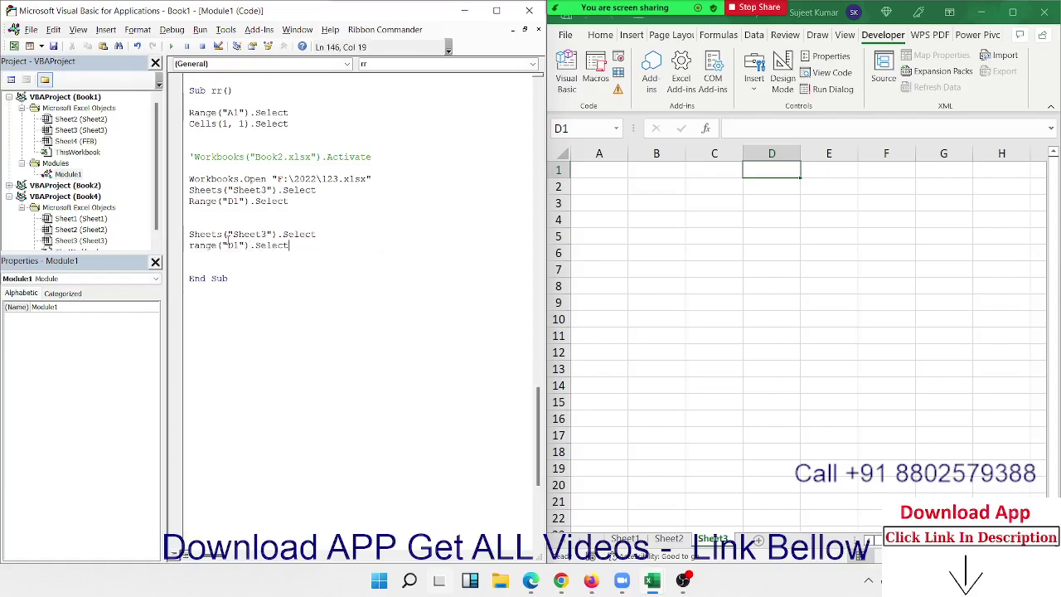
- Add the line ActiveCell.Value = 500, fixing typos and picking Value from IntelliSense
text(r)
text(an)
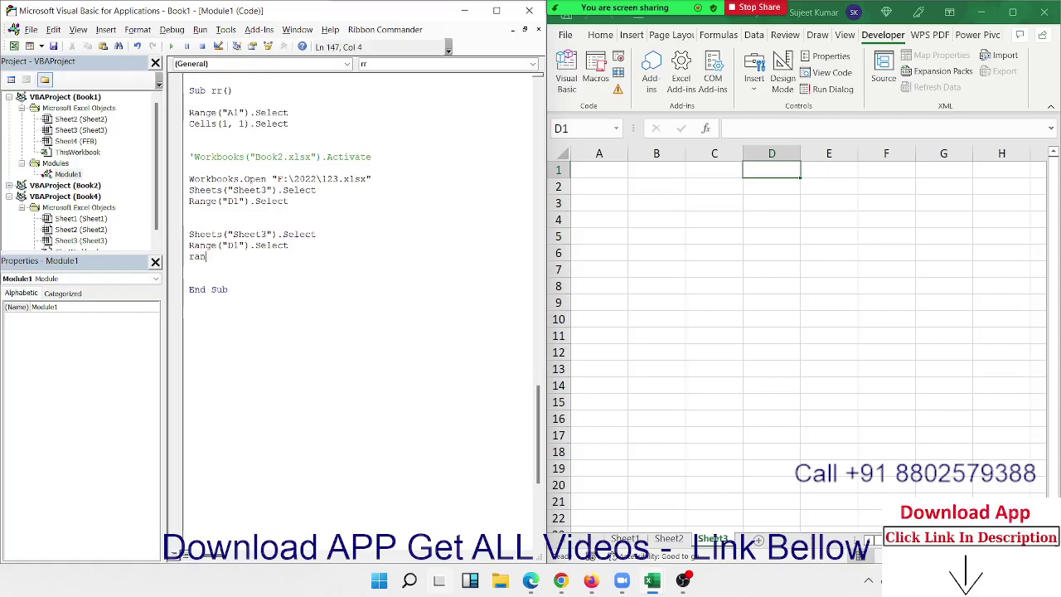
text(ge)
key(BackSpace)
key(BackSpace)
key(BackSpace)
key(BackSpace)
key(BackSpace)
text(xce)
key(BackSpace)
key(BackSpace)
key(BackSpace)
key(BackSpace)
text(tivec)
text(ell)
key(BackSpace)
key(BackSpace)
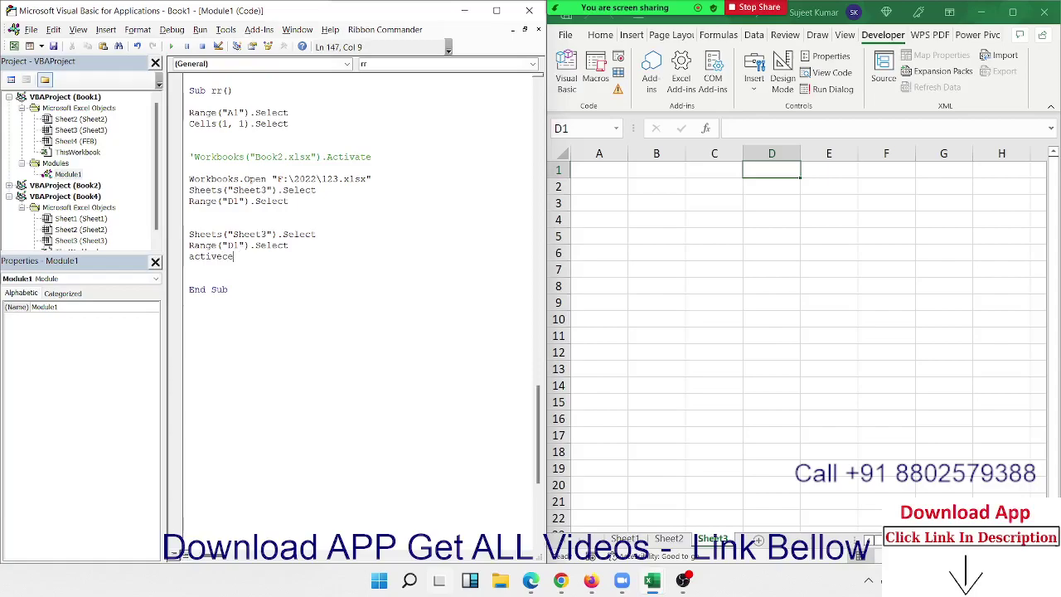
text(ll.)
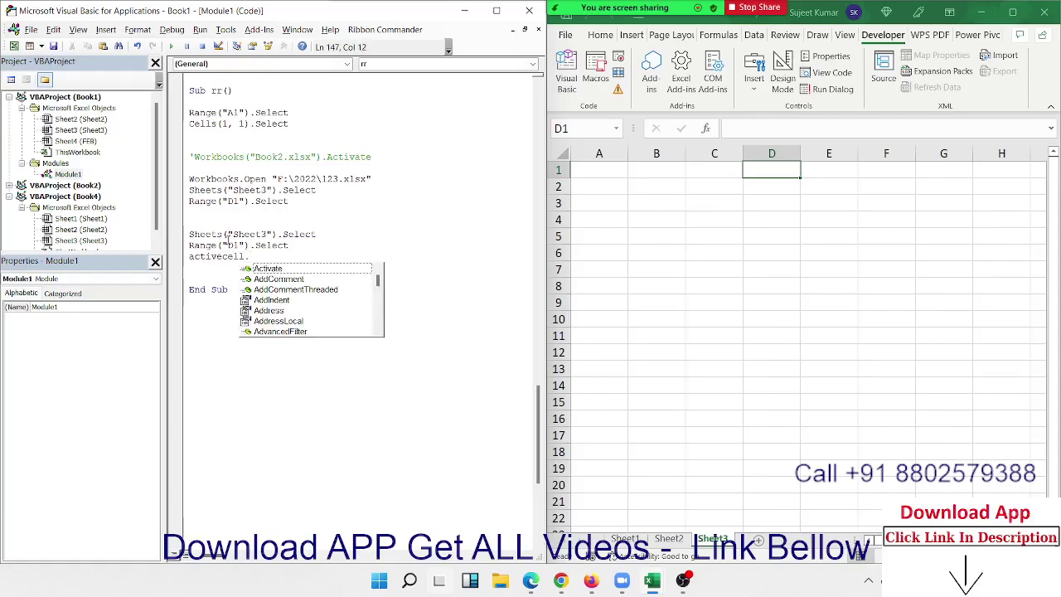
text(va)
key(Down)
key(Tab)
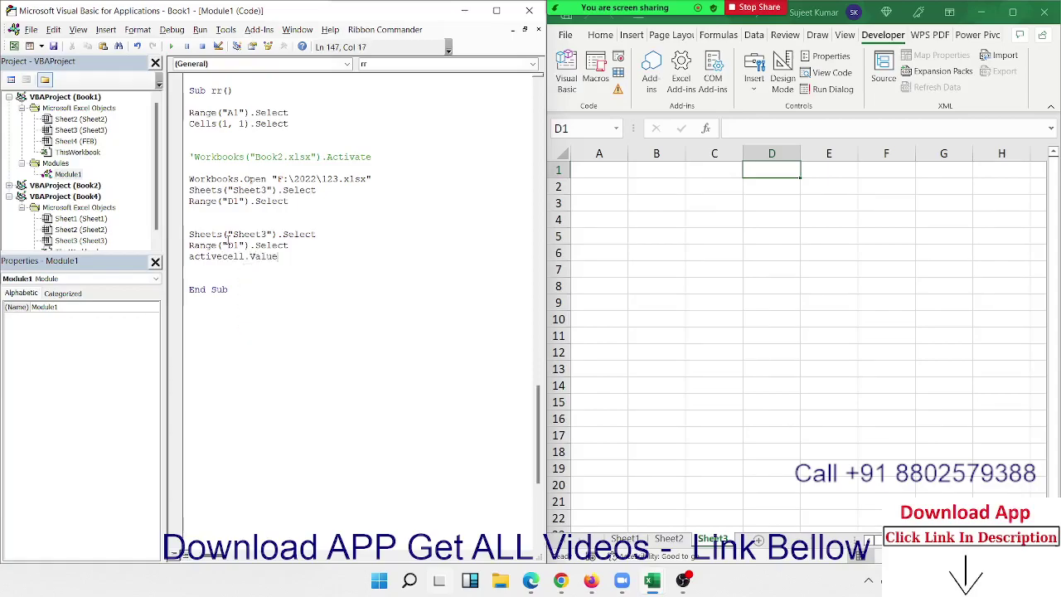
text(=)
text("5)
text(00)
key(BackSpace)
key(BackSpace)
key(BackSpace)
key(BackSpace)
text(00)
click(242, 282)
- Point out the Range A1, Cells(1, 1), Sheets, Sheet3 and Value parts of the rr code
click(679, 249)
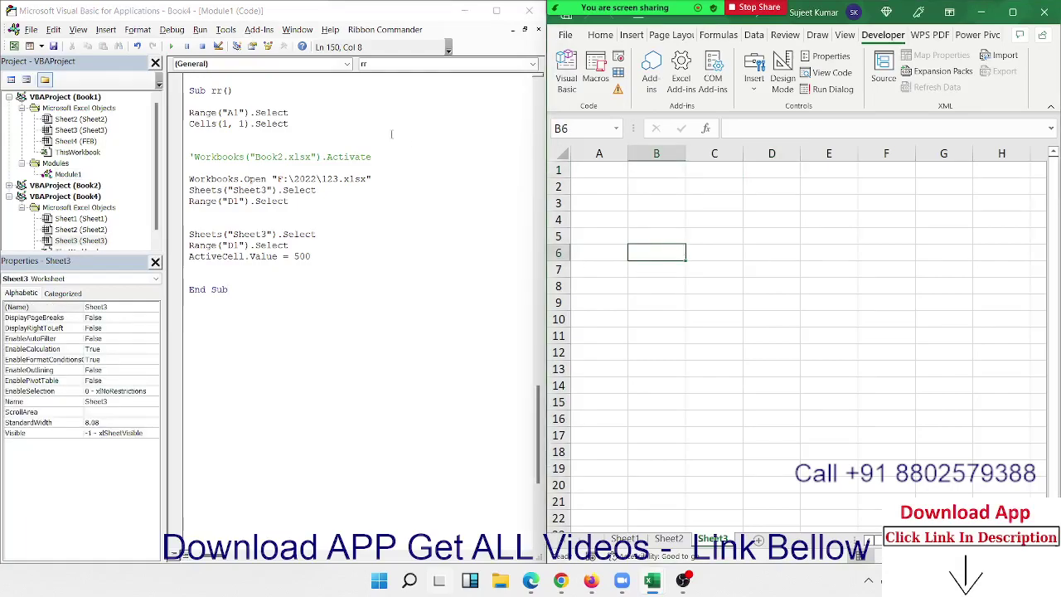
click(167, 114)
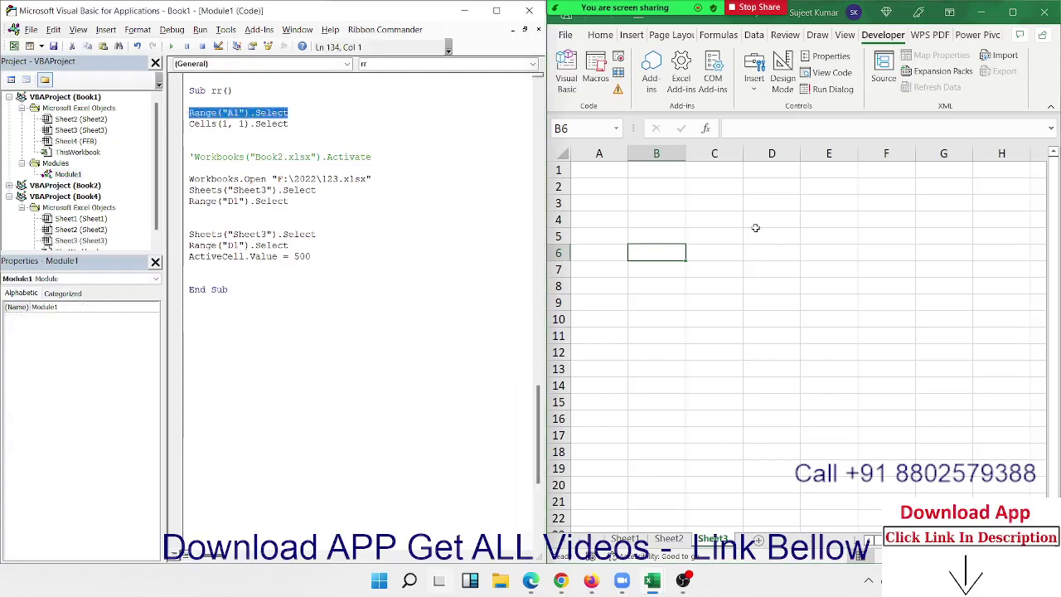
click(184, 124)
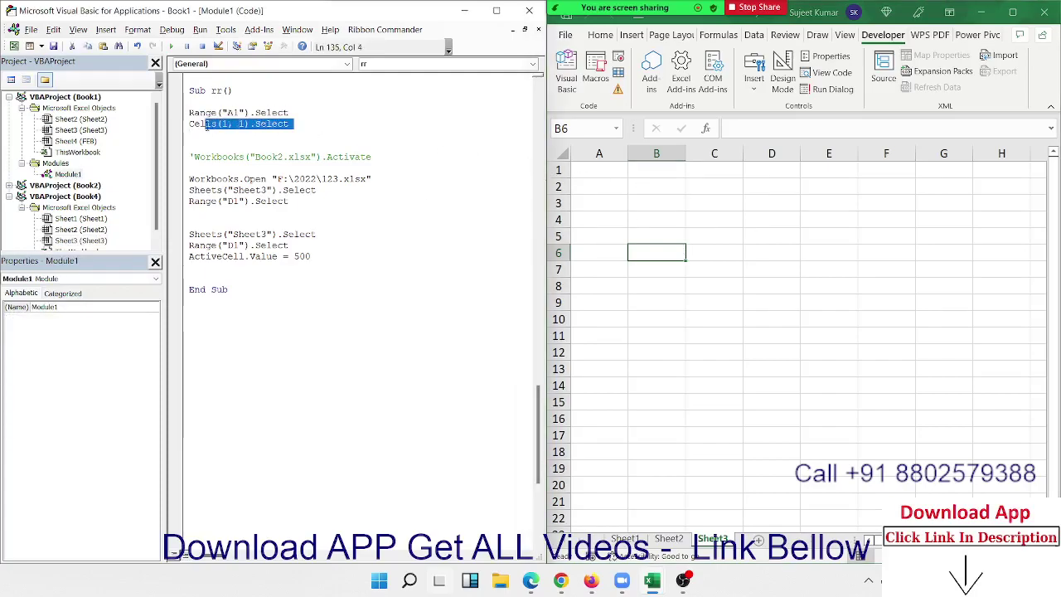
double_click(203, 234)
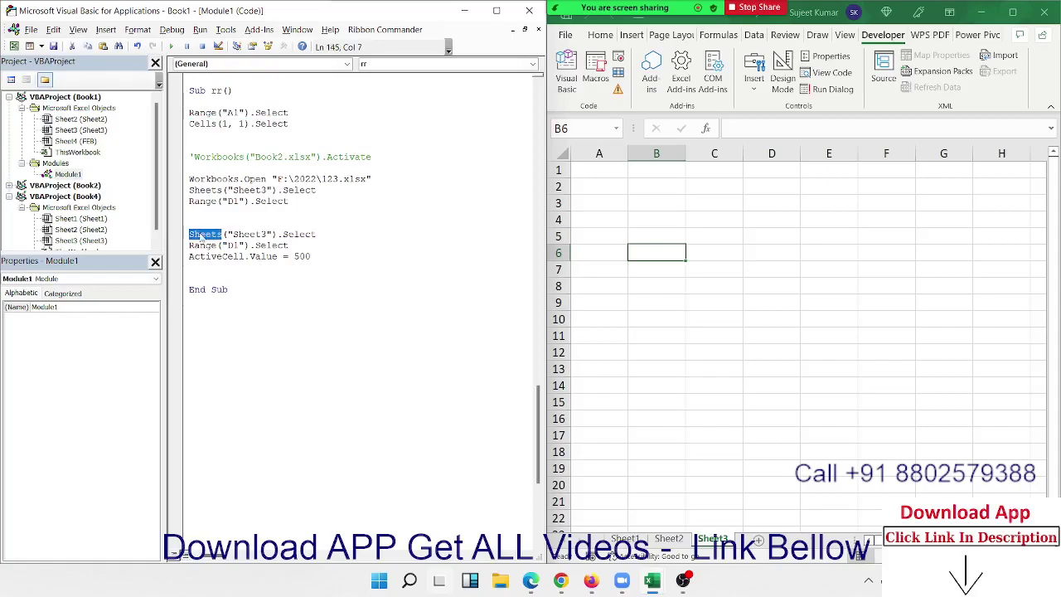
double_click(247, 234)
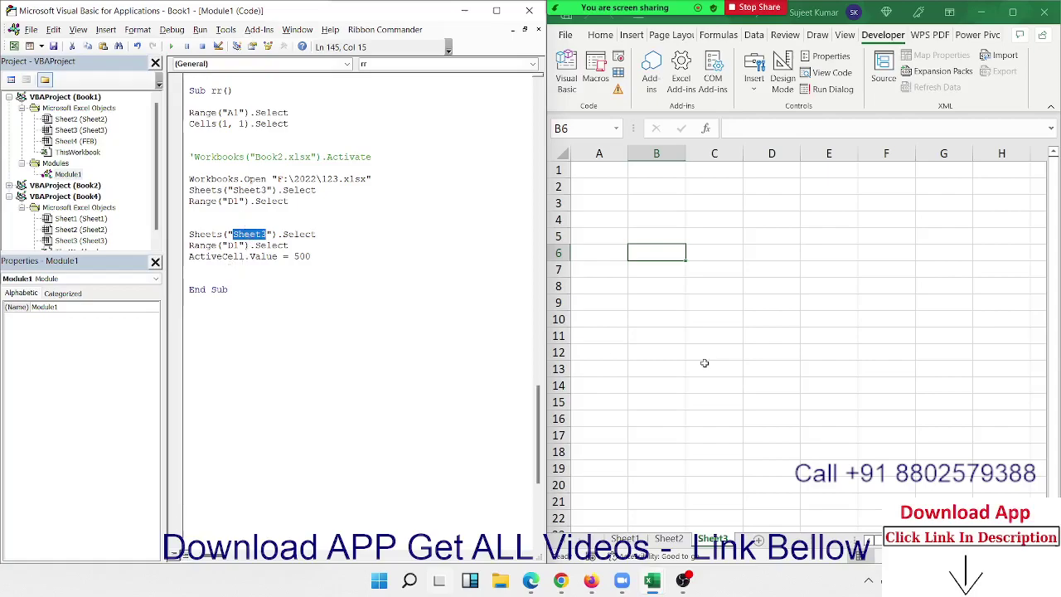
click(727, 416)
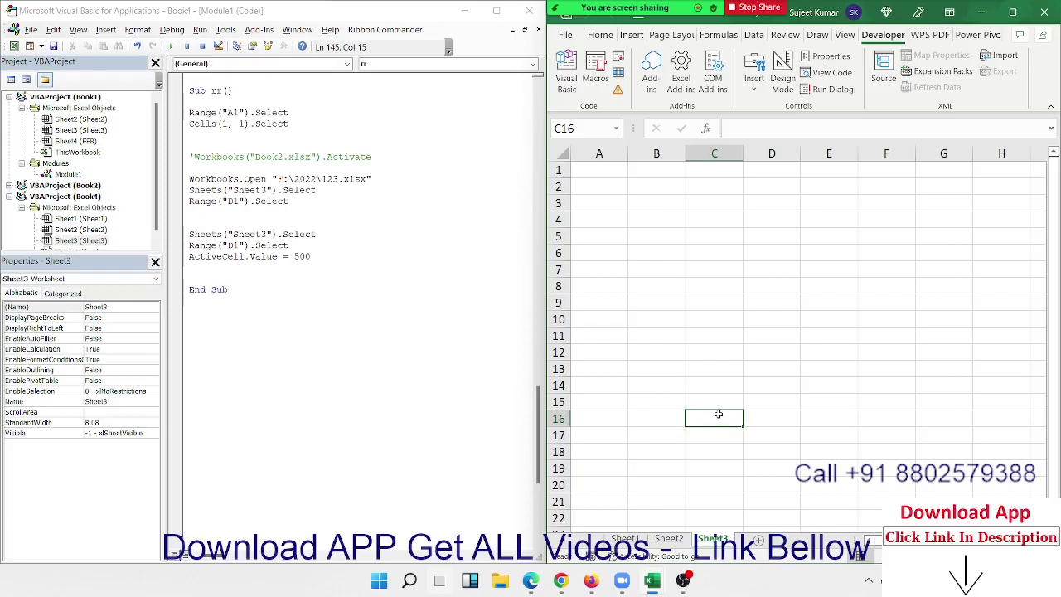
double_click(251, 234)
double_click(262, 256)
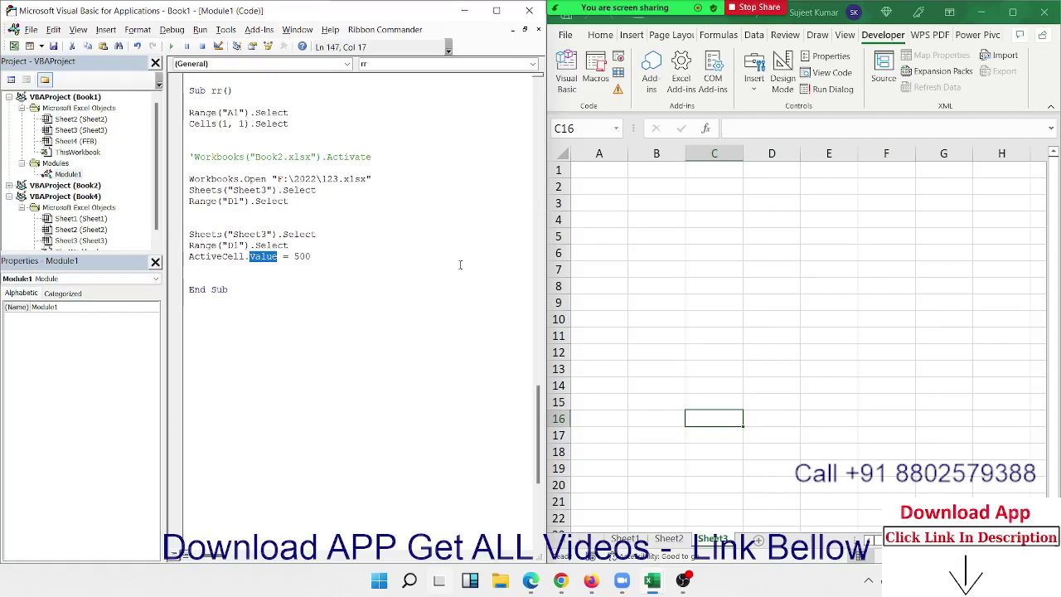
click(256, 179)
- Highlight the ActiveCell and Value keywords in the ActiveCell.Value = 500 line
double_click(225, 256)
double_click(262, 256)
click(242, 257)
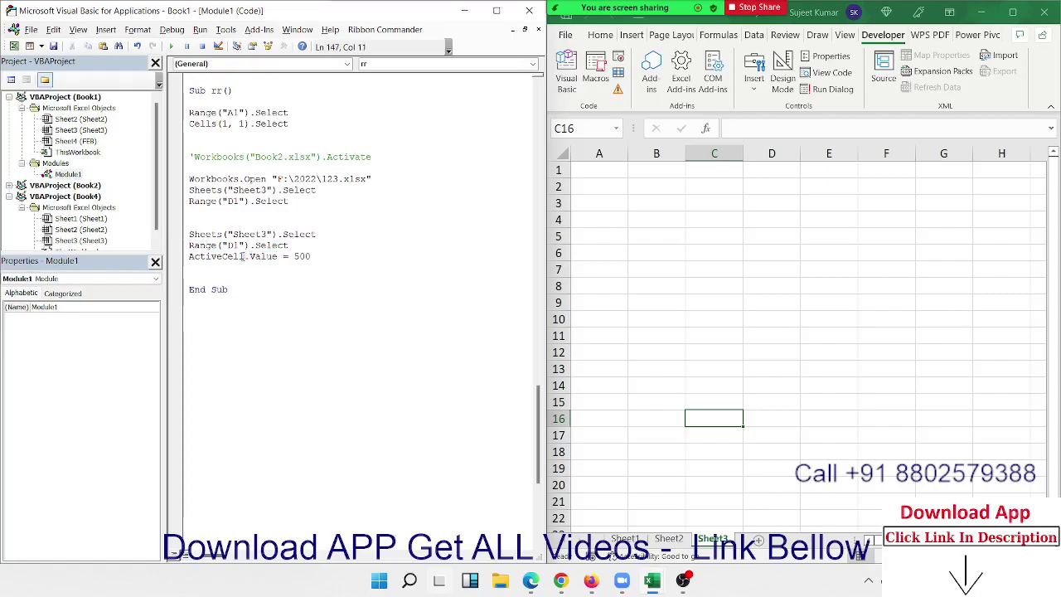
double_click(242, 256)
click(244, 245)
double_click(212, 245)
double_click(211, 256)
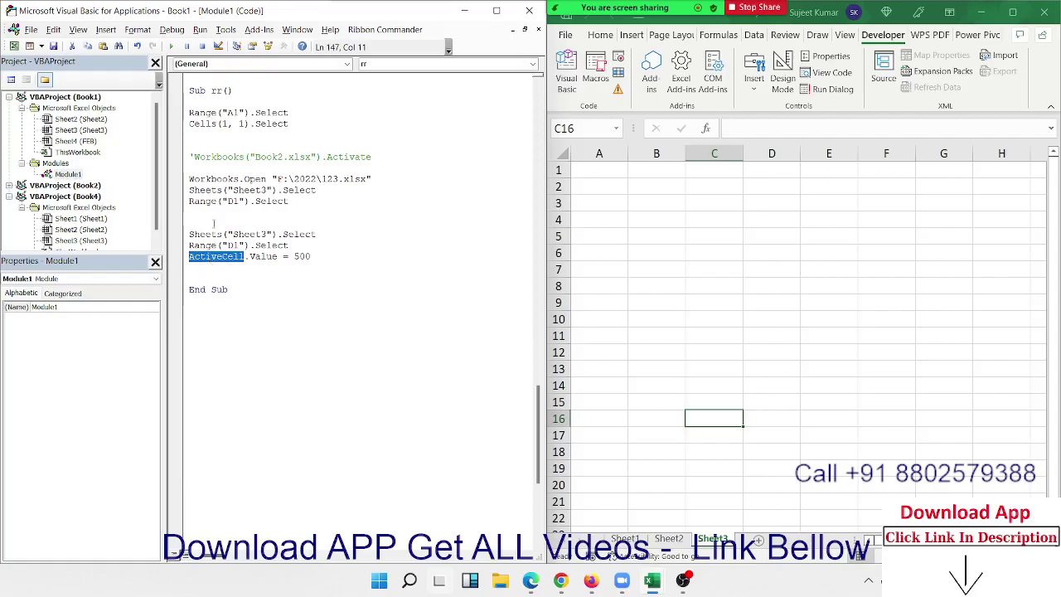
click(200, 244)
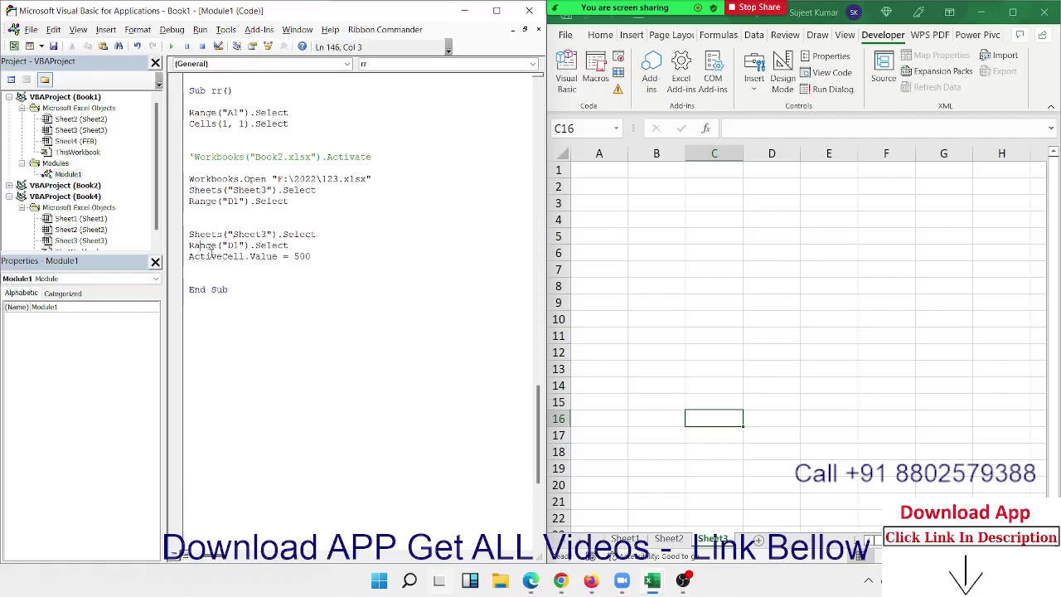
double_click(214, 257)
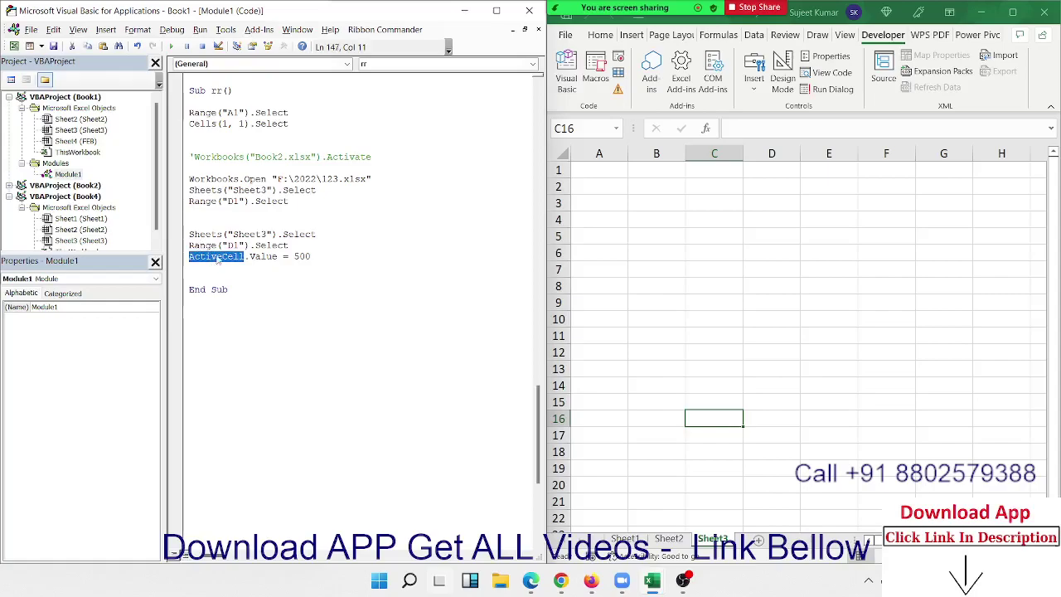
click(241, 267)
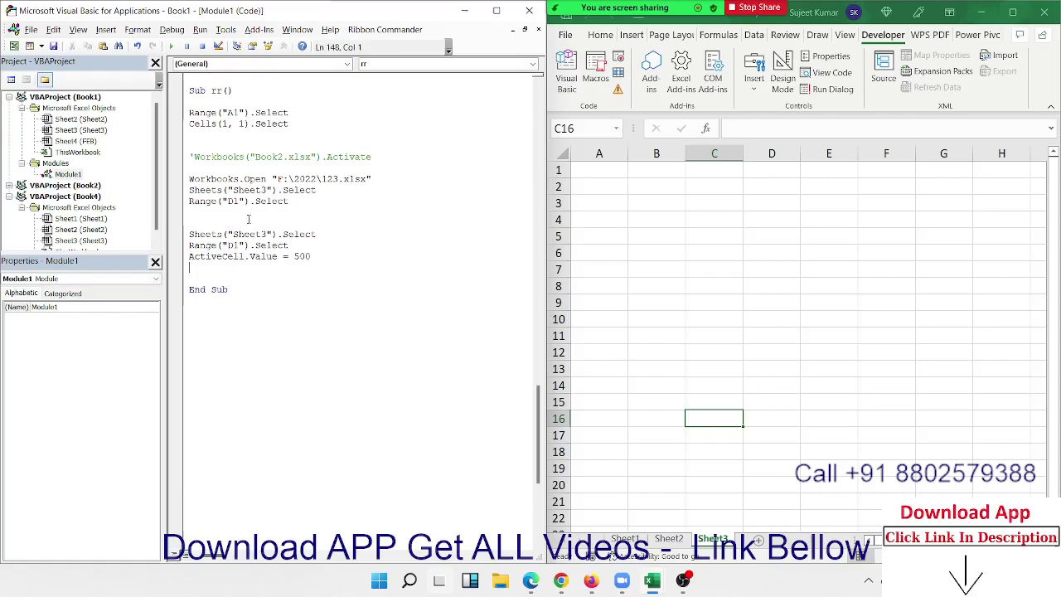
- Select the three lines that put 500 in D1 and move below End Sub
drag(195, 219, 174, 112)
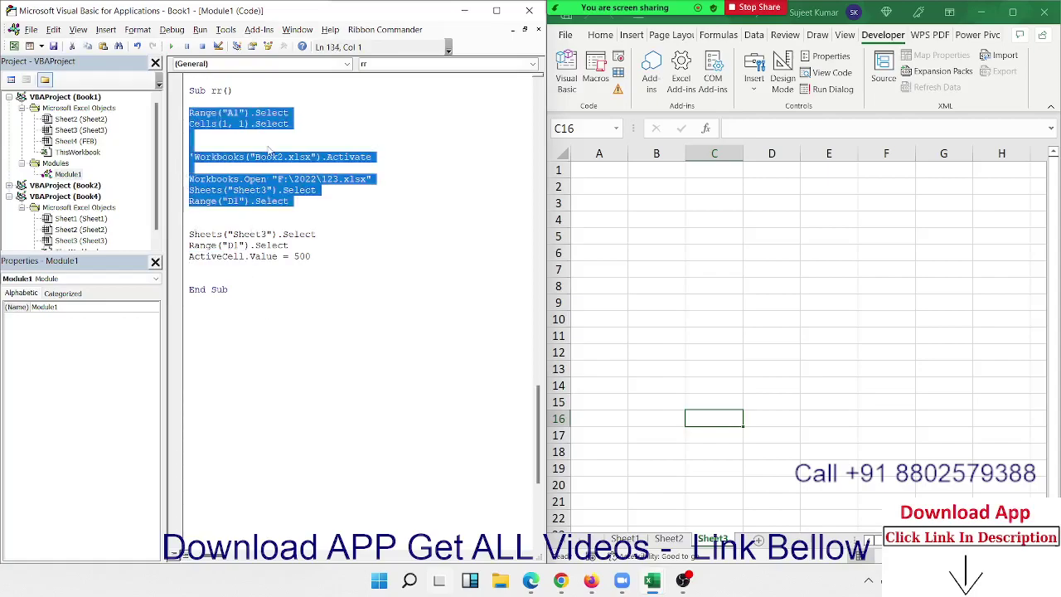
drag(182, 233, 206, 264)
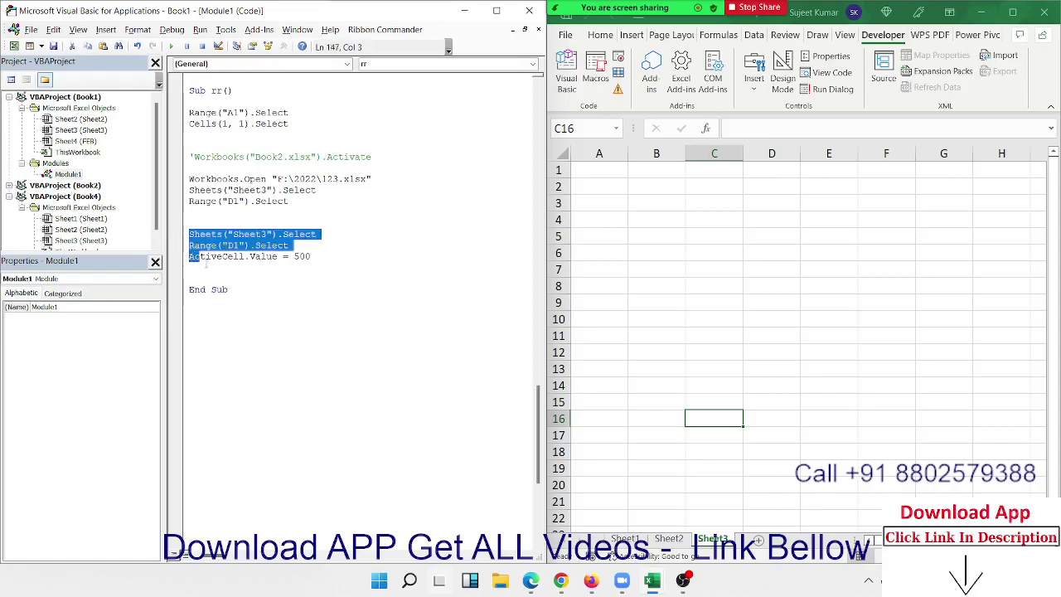
click(203, 269)
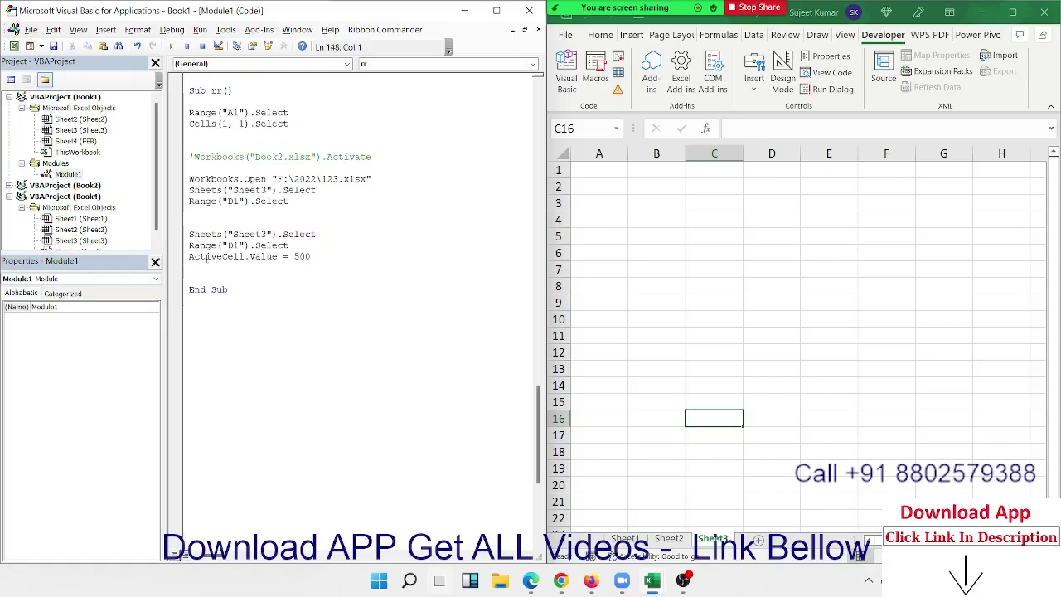
drag(206, 269, 184, 235)
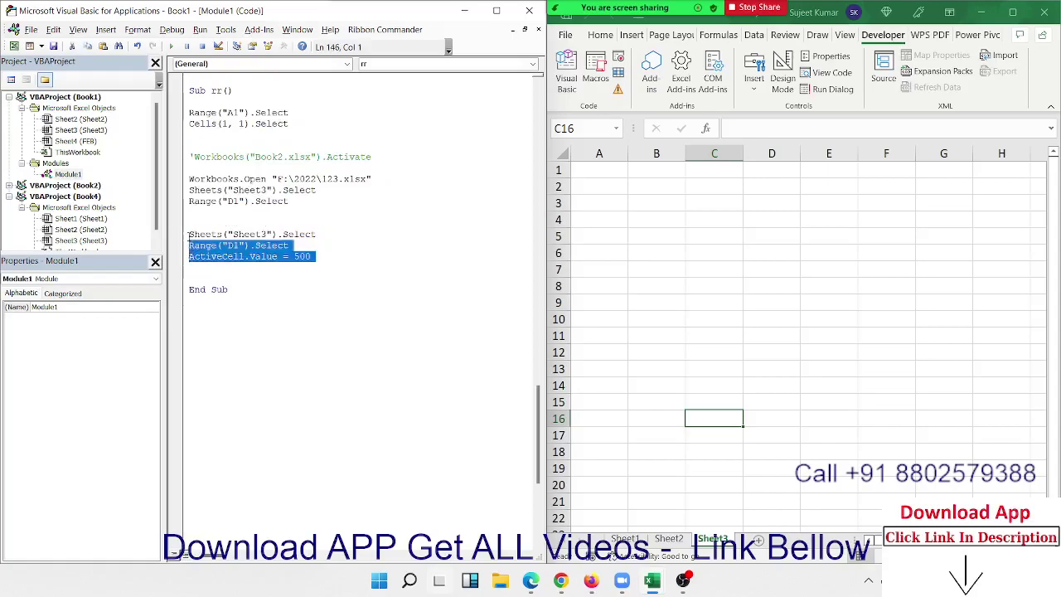
click(207, 305)
- Create Sub rr_1() containing the pasted Sheet3, D1 and Value = 500 lines
text(ub )
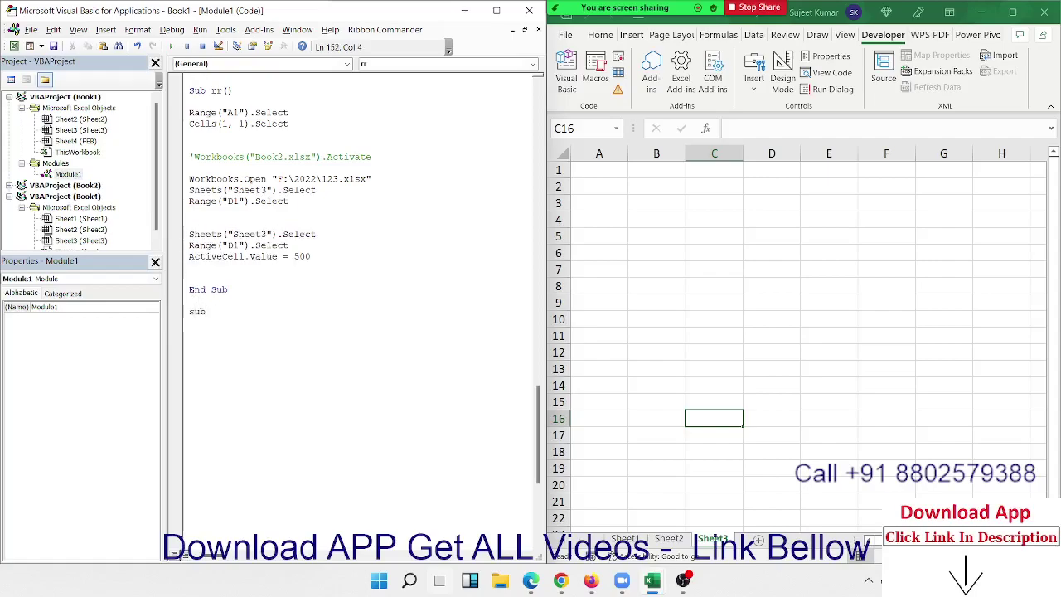
text(rr_)
text(1())
key(Return)
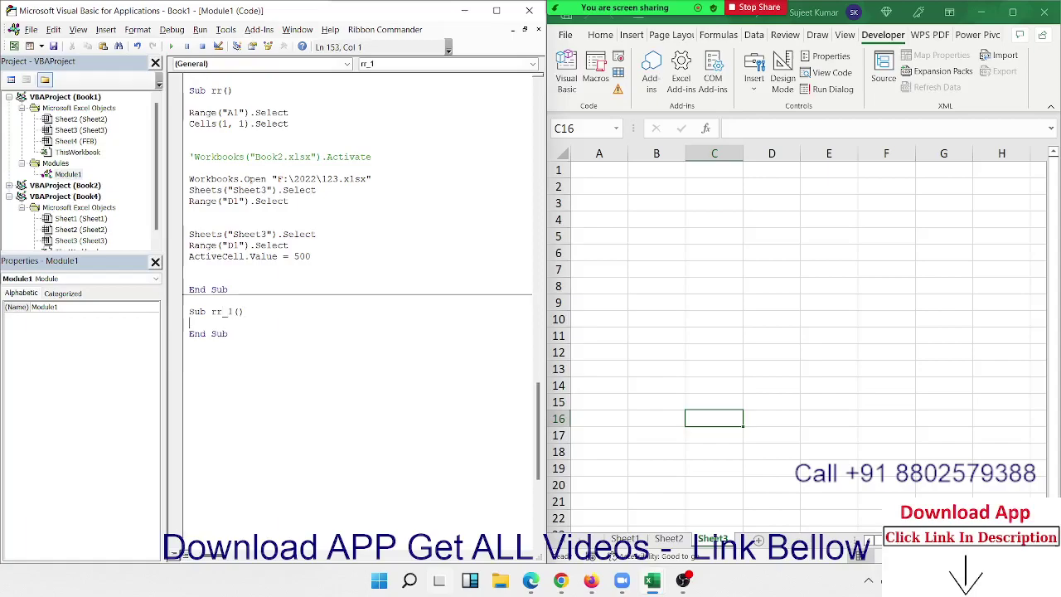
text(Sheets("Sheet3").Select Range("D1").Select ActiveCell.Value = 500)
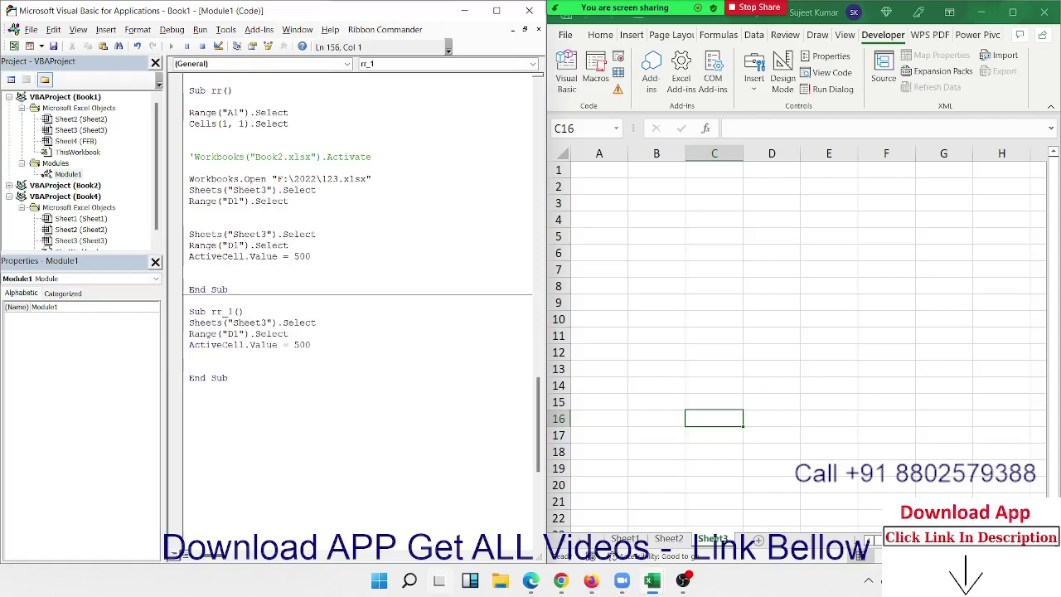
- Click cells on Sheet3 and Sheet1, then bring up the Macro dialog's macro list
click(597, 83)
click(644, 198)
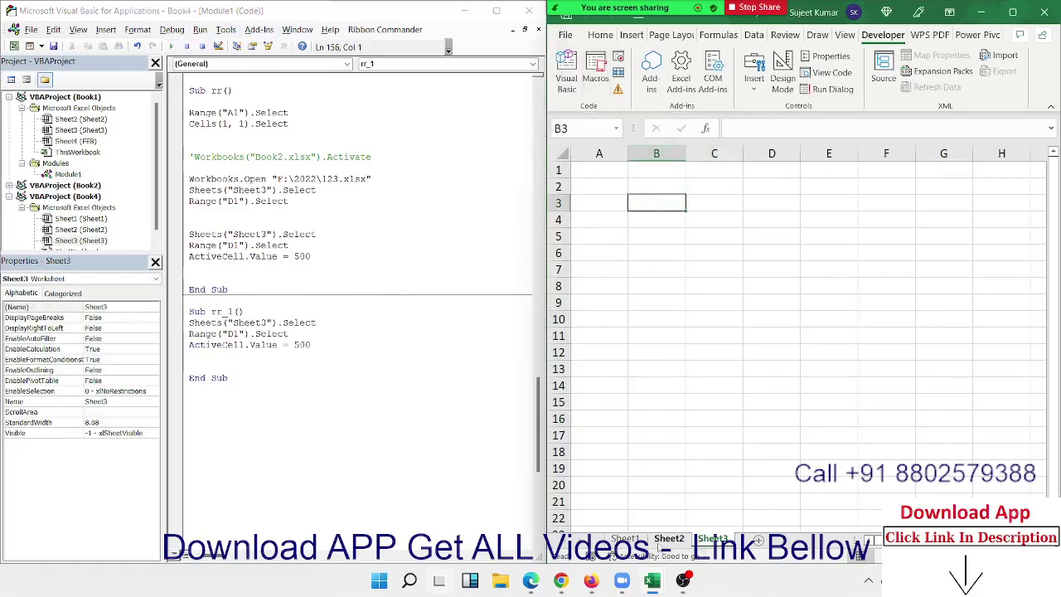
click(621, 528)
click(621, 535)
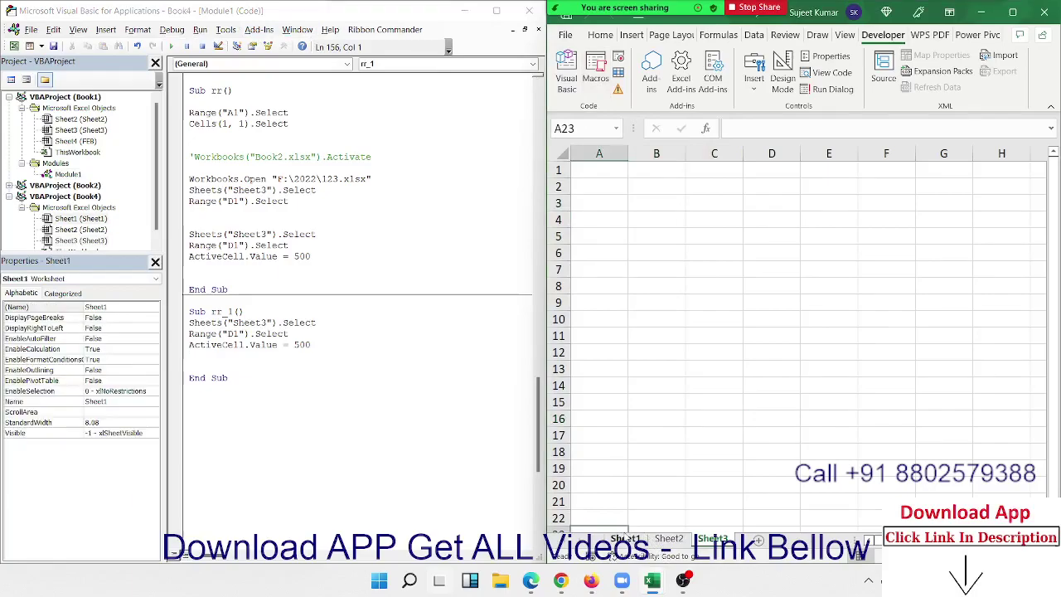
click(667, 269)
click(570, 80)
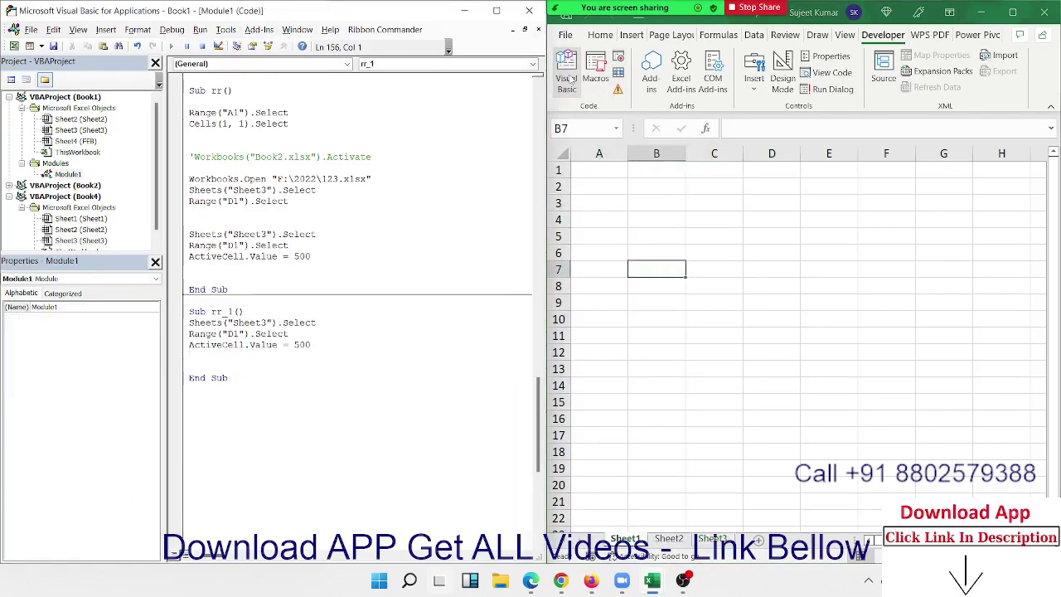
click(594, 79)
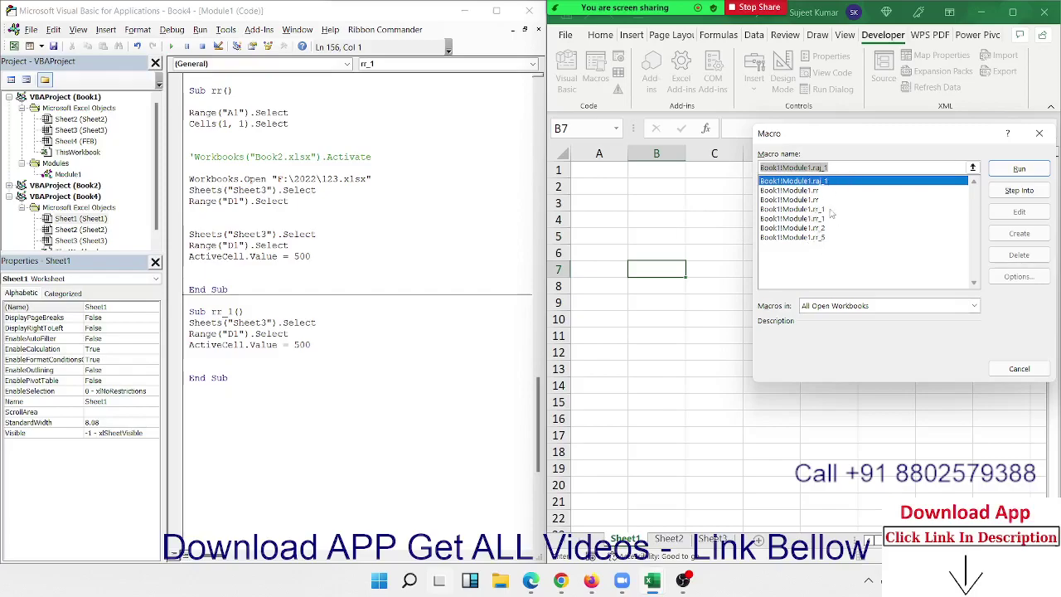
- Pick rr_1, cancel the Macro dialog, and run from the editor, hitting 'Ambiguous name detected: rr'
click(831, 211)
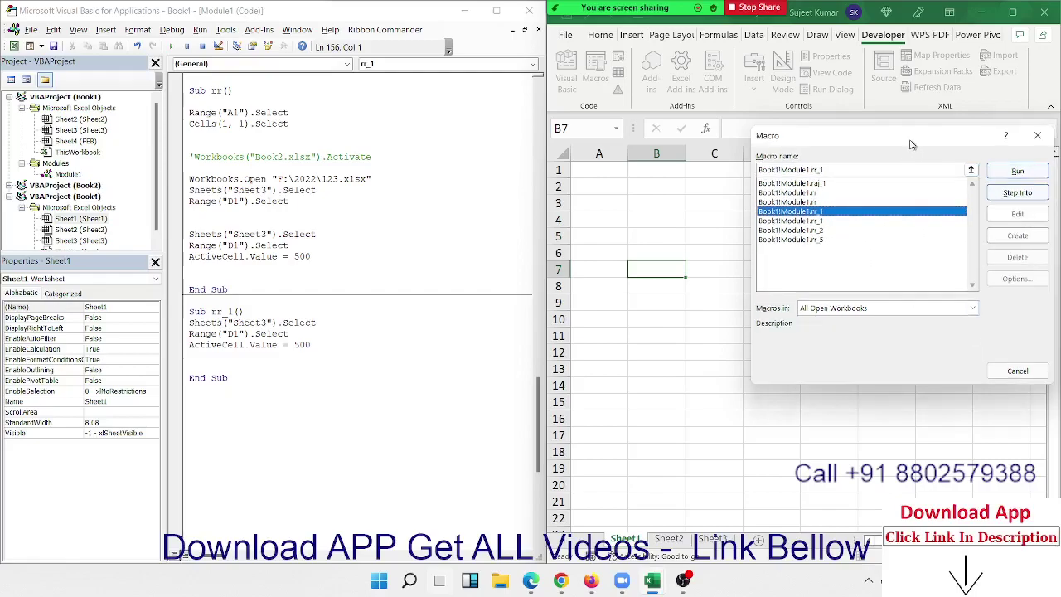
drag(913, 143, 906, 161)
click(984, 149)
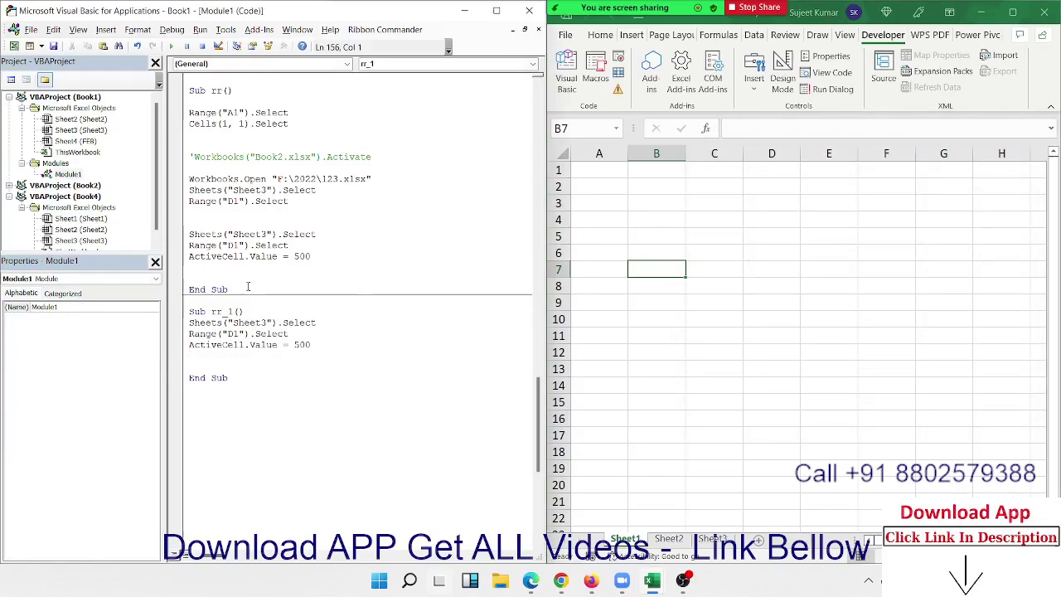
click(170, 47)
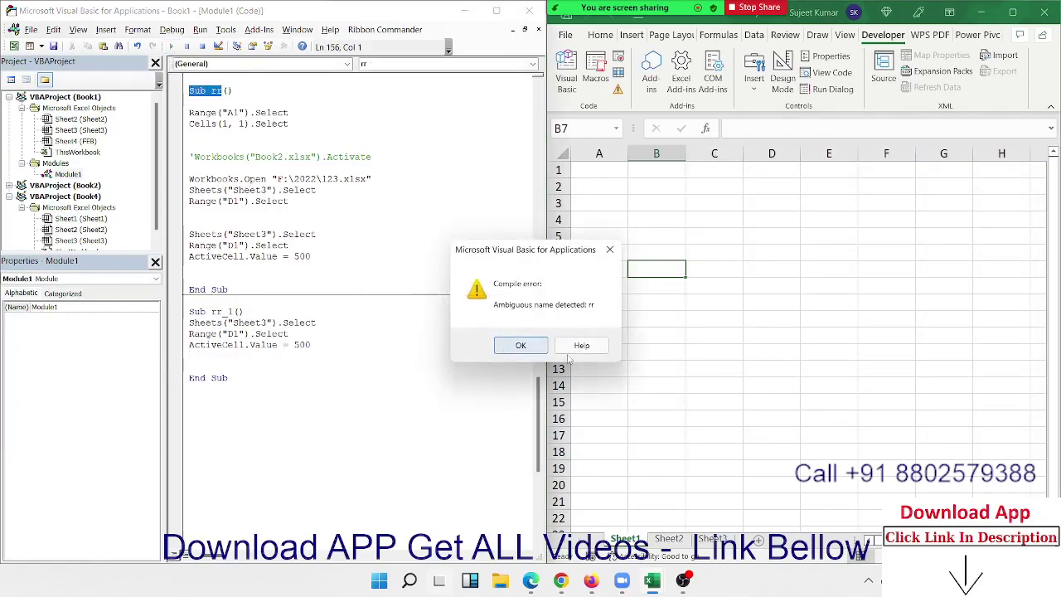
click(611, 251)
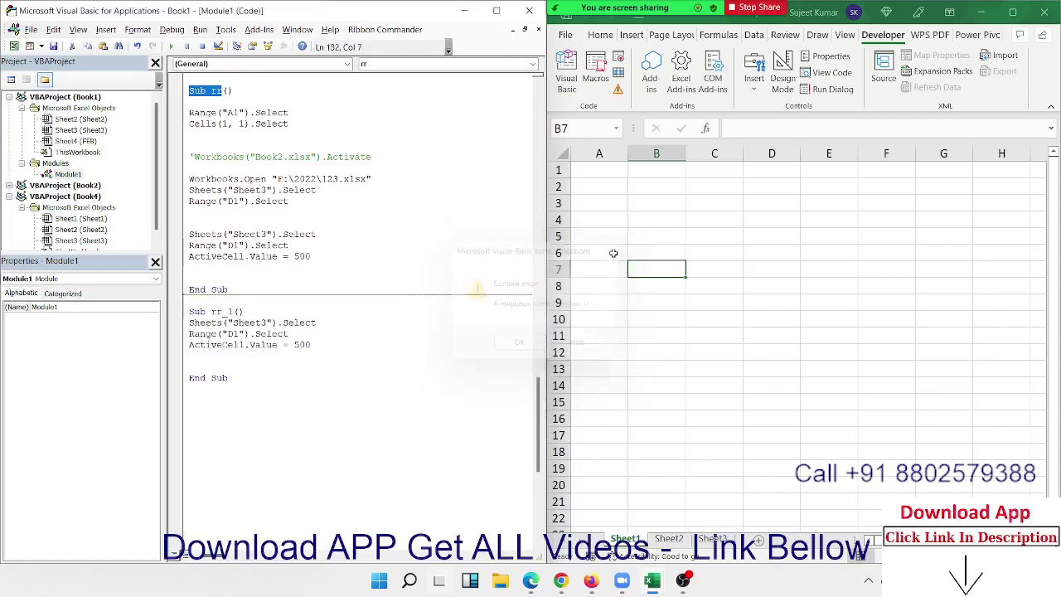
click(225, 92)
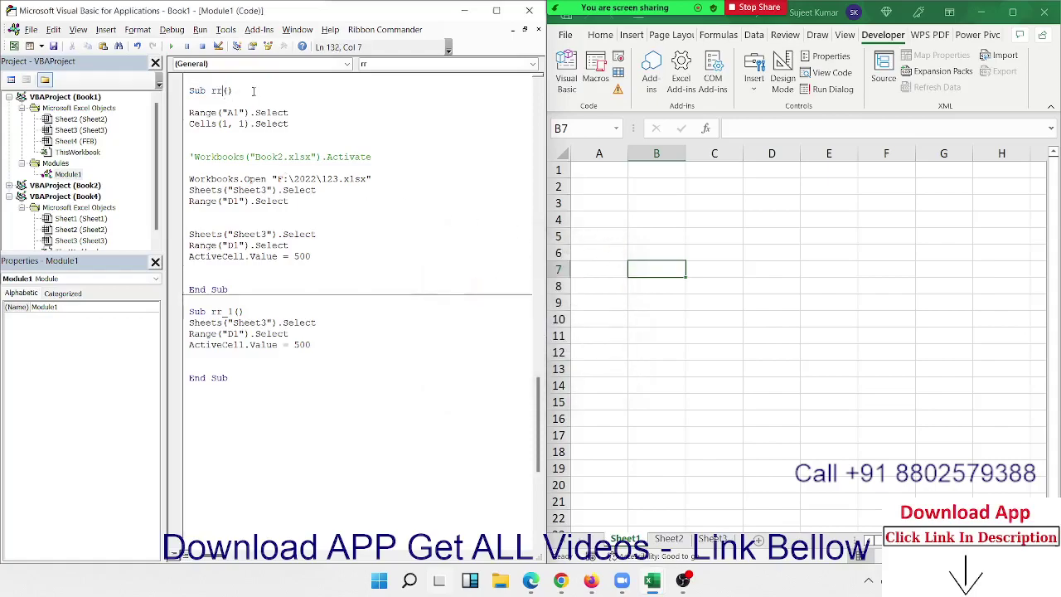
text(_6)
click(245, 353)
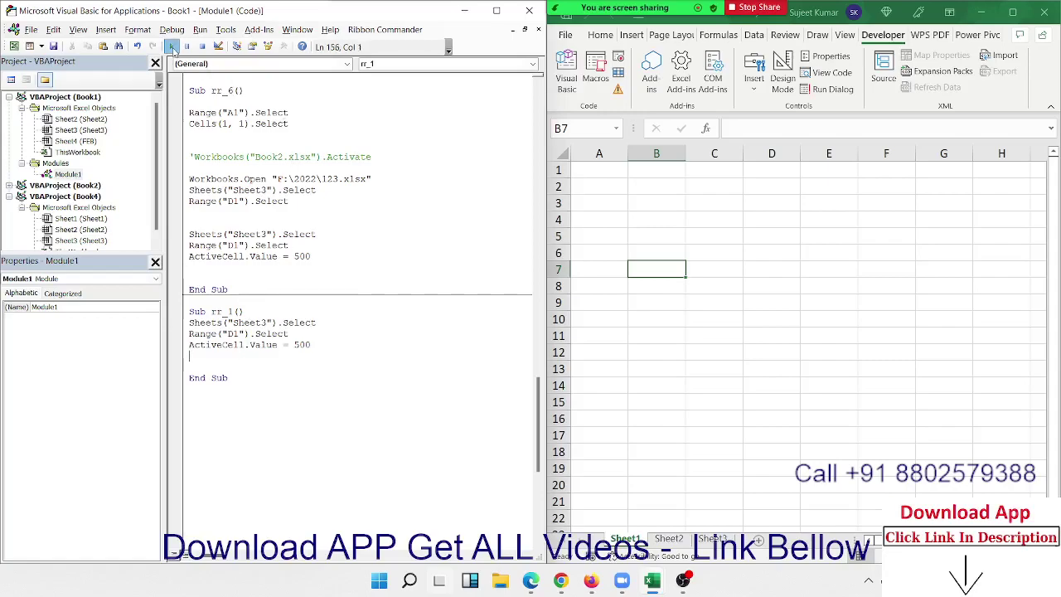
click(171, 47)
click(540, 343)
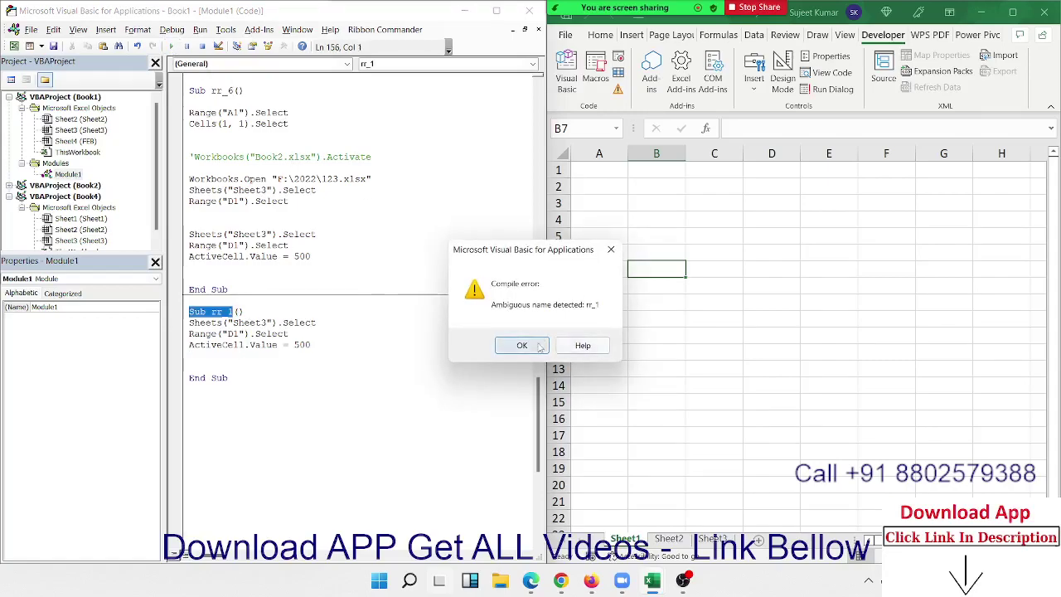
scroll(332, 290, up, 2)
scroll(270, 246, up, 3)
scroll(270, 246, up, 4)
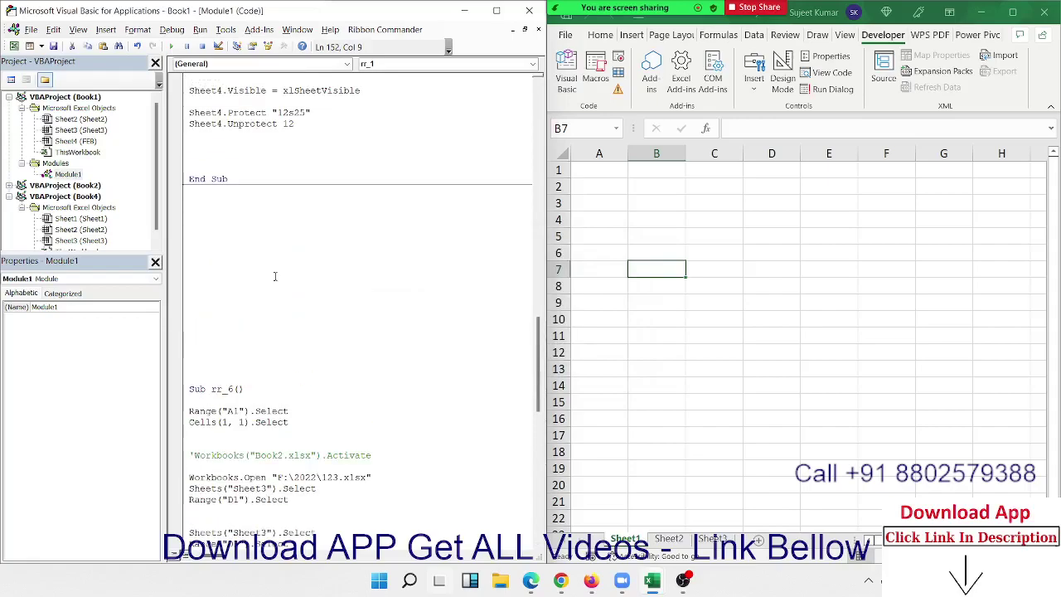
scroll(273, 277, up, 10)
scroll(272, 277, up, 2)
scroll(277, 275, up, 6)
scroll(277, 275, down, 2)
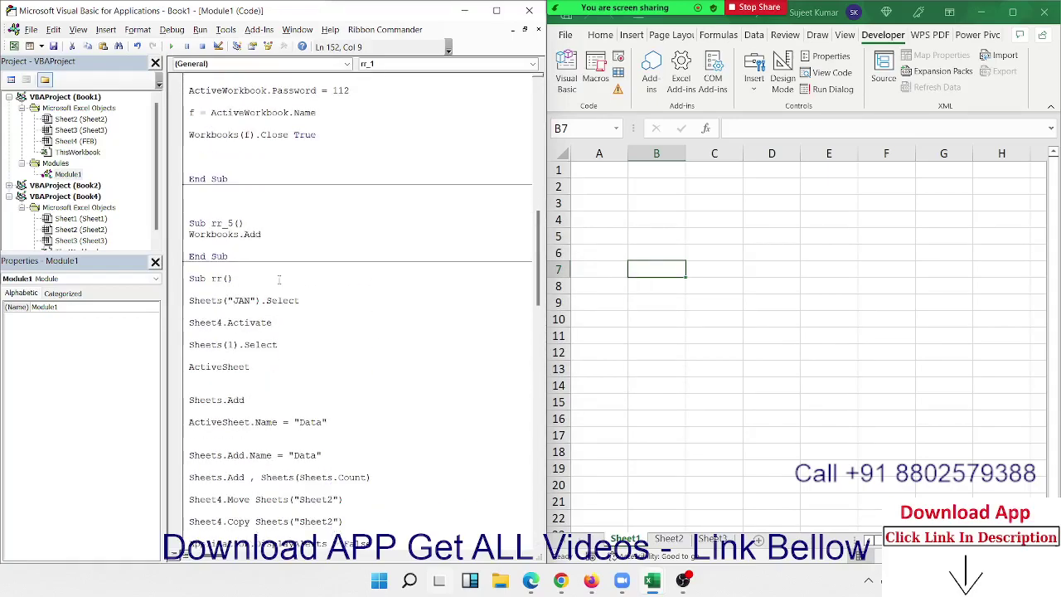
scroll(274, 332, down, 6)
scroll(270, 464, down, 3)
click(258, 469)
drag(259, 469, 213, 4)
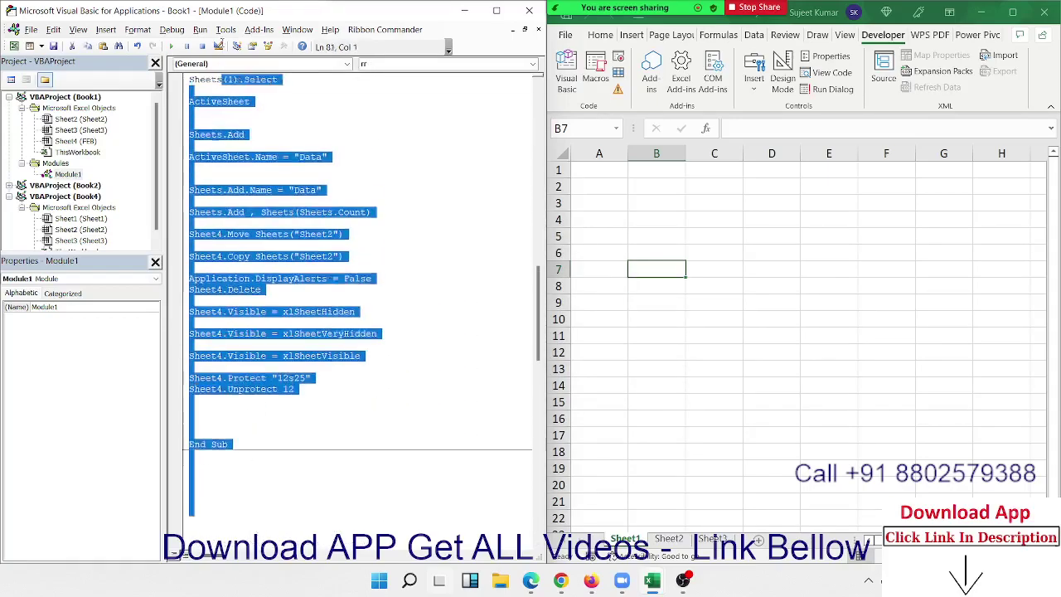
key(Delete)
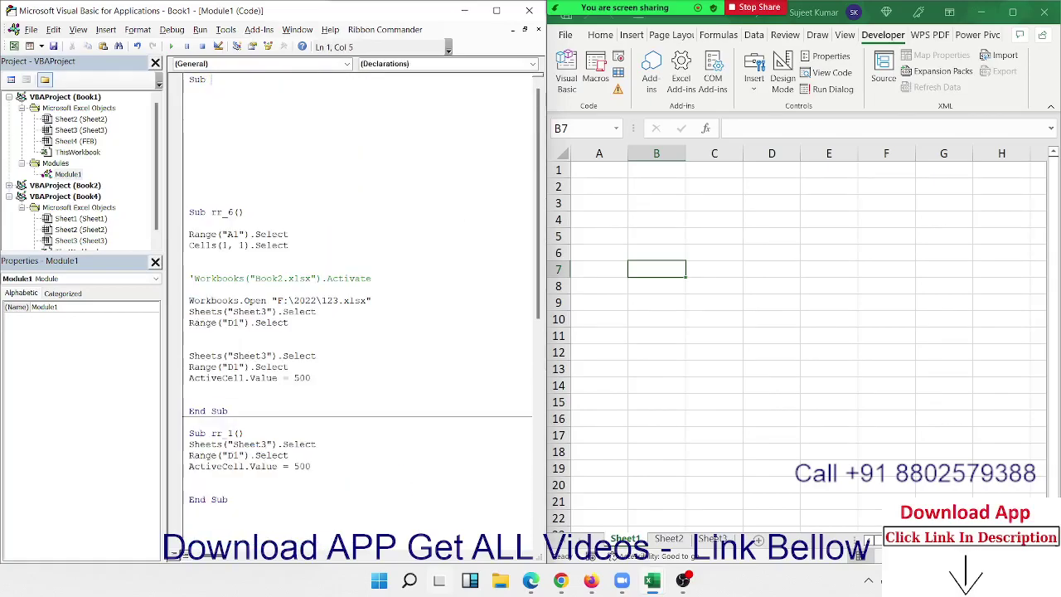
key(BackSpace)
key(BackSpace)
key(BackSpace)
scroll(357, 349, down, 1)
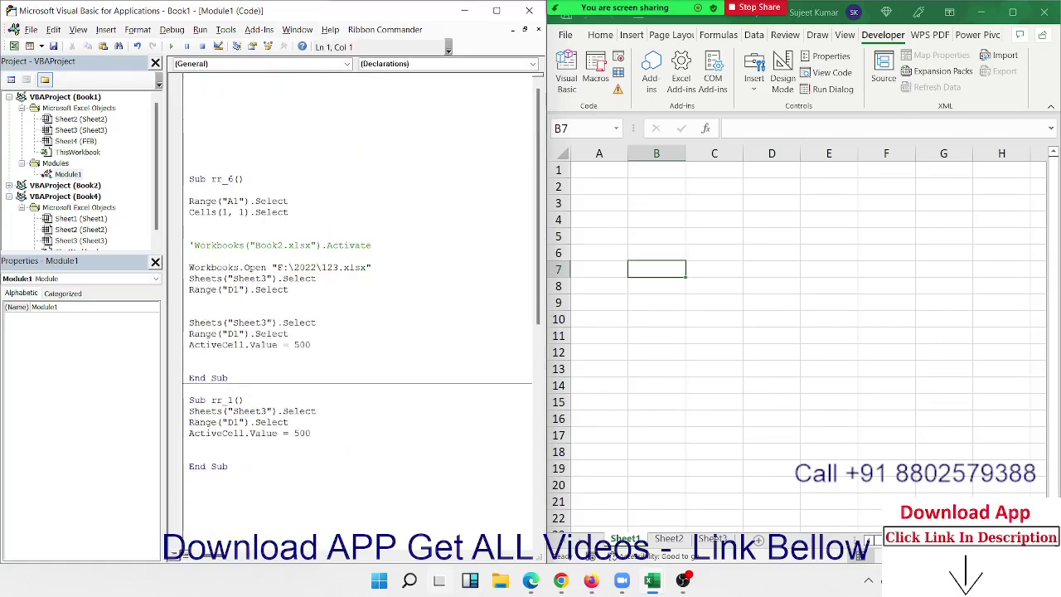
scroll(358, 349, down, 1)
scroll(357, 350, down, 1)
scroll(357, 350, down, 1)
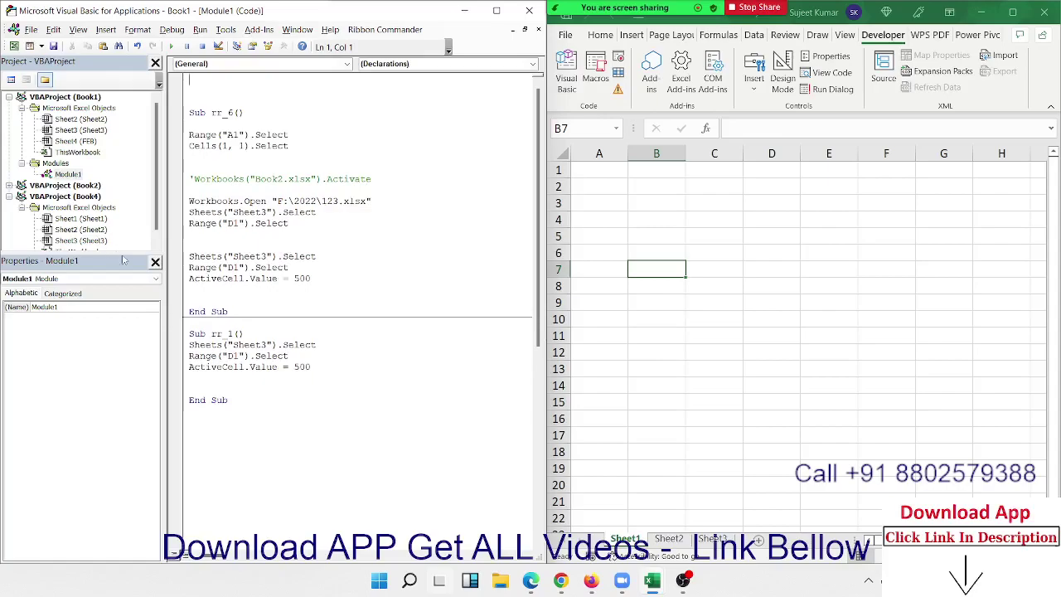
drag(315, 366, 221, 366)
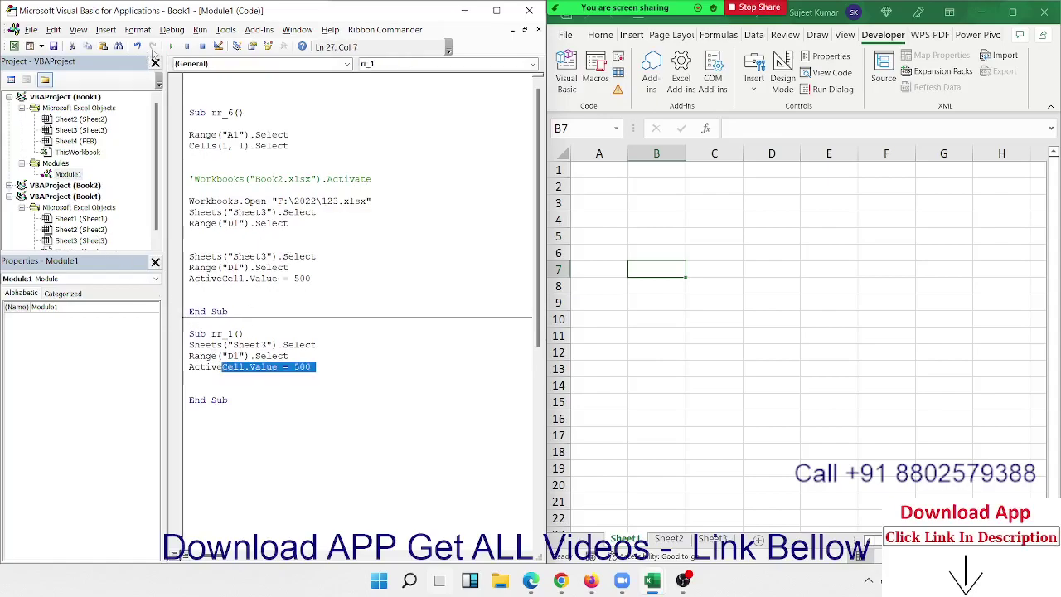
- Run rr_1 from inside its code so Sheet3's D1 becomes 500
click(208, 383)
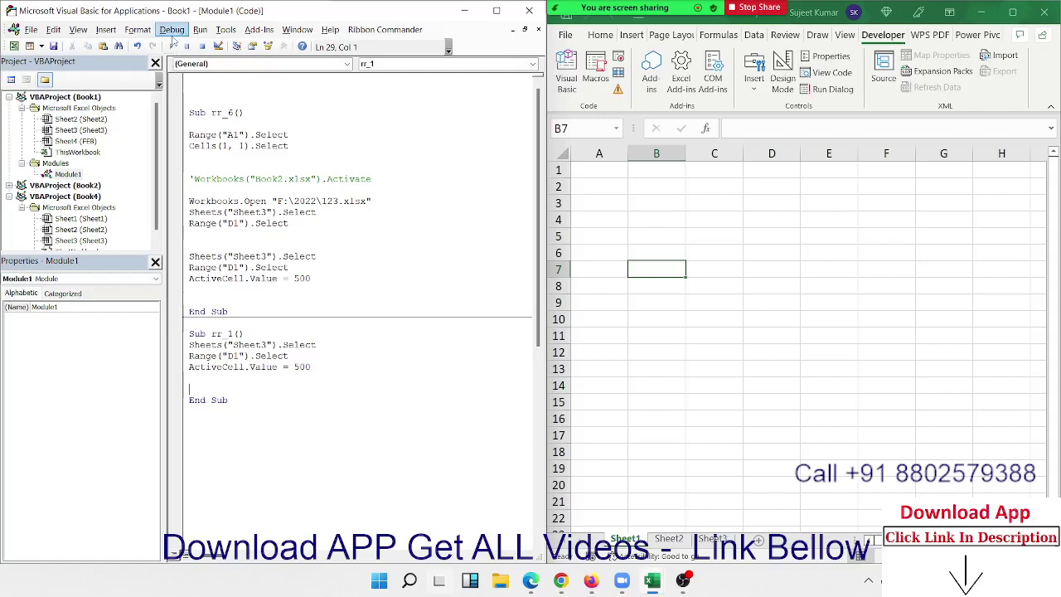
click(172, 31)
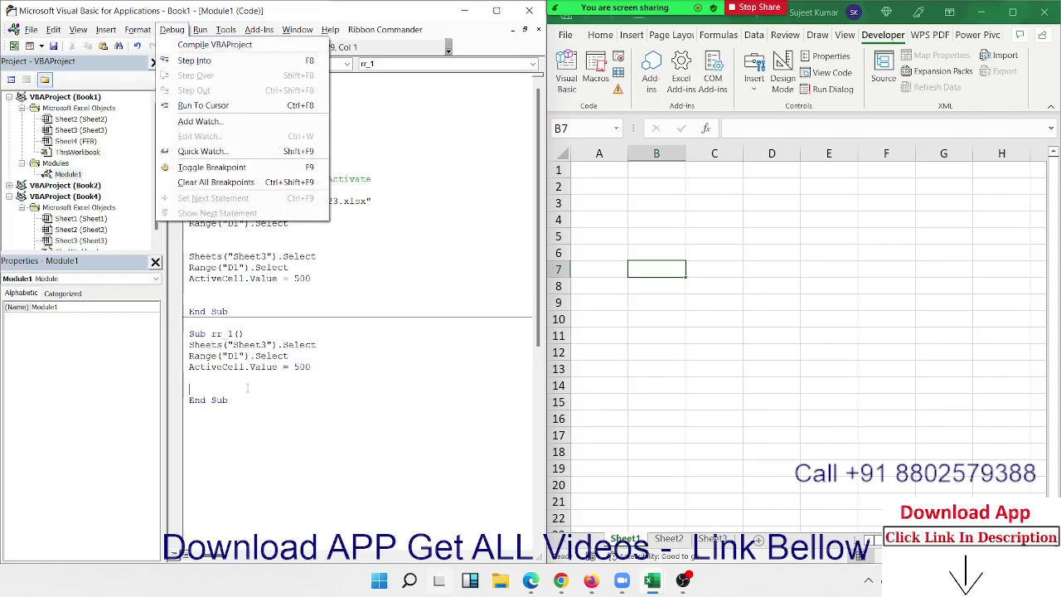
click(192, 256)
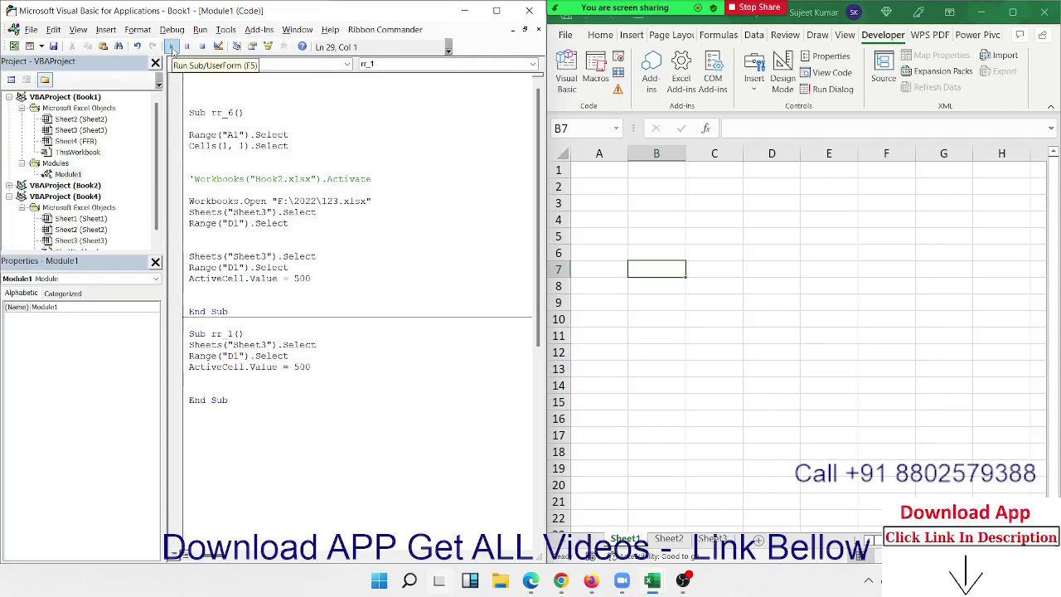
click(172, 48)
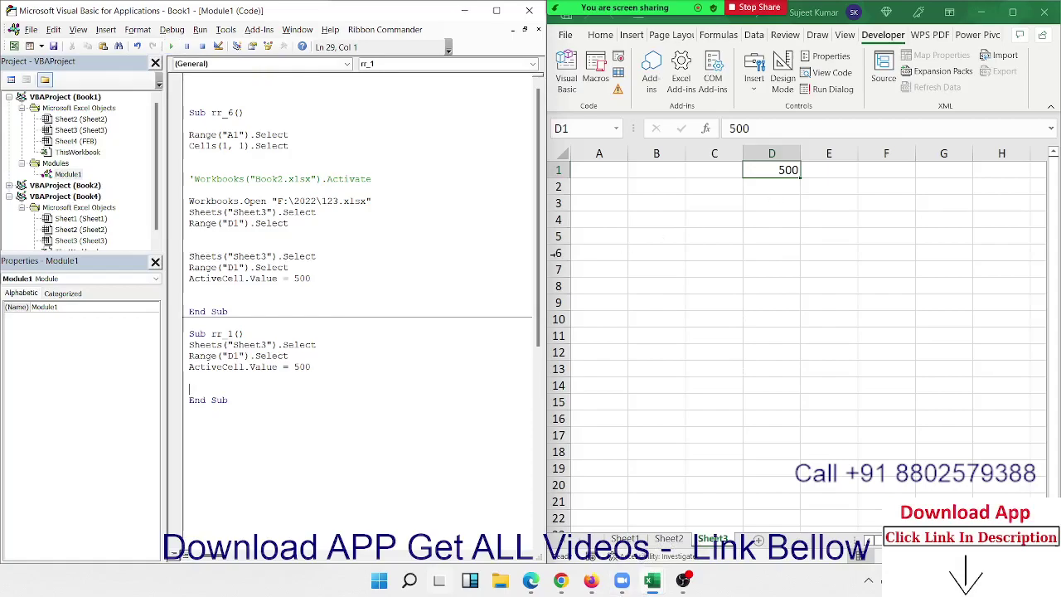
- Highlight the 500 value, the Sheet3 line, ActiveCell and .Value = 500 in rr_1
double_click(301, 367)
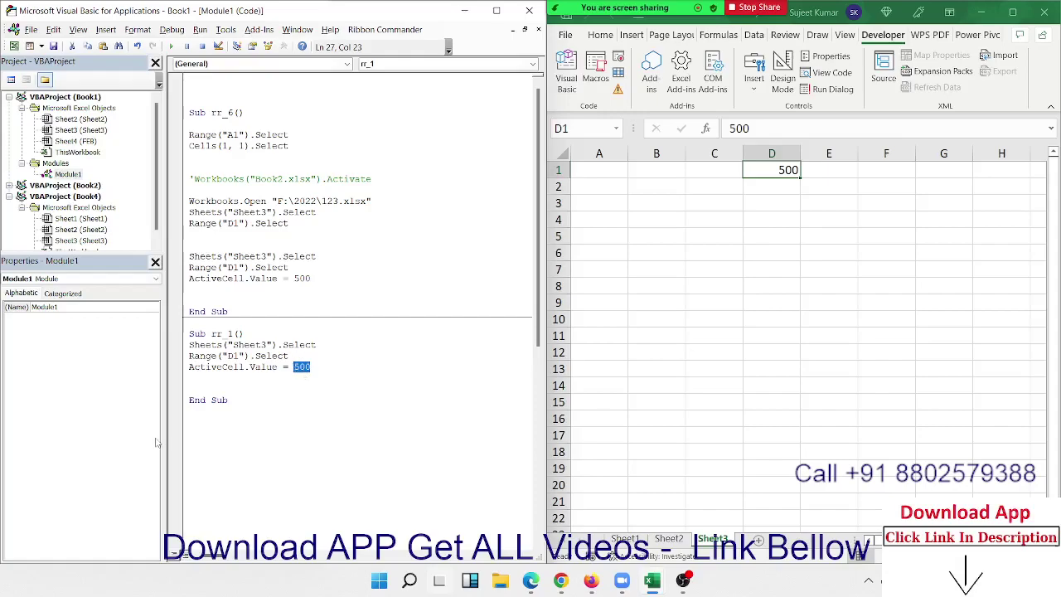
click(299, 407)
drag(191, 343, 317, 339)
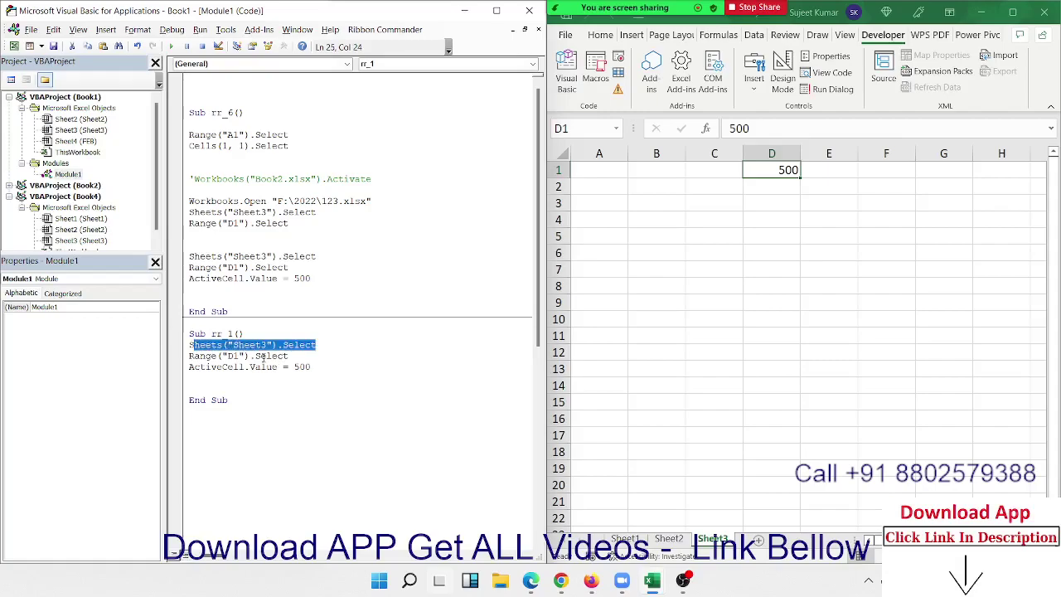
double_click(217, 367)
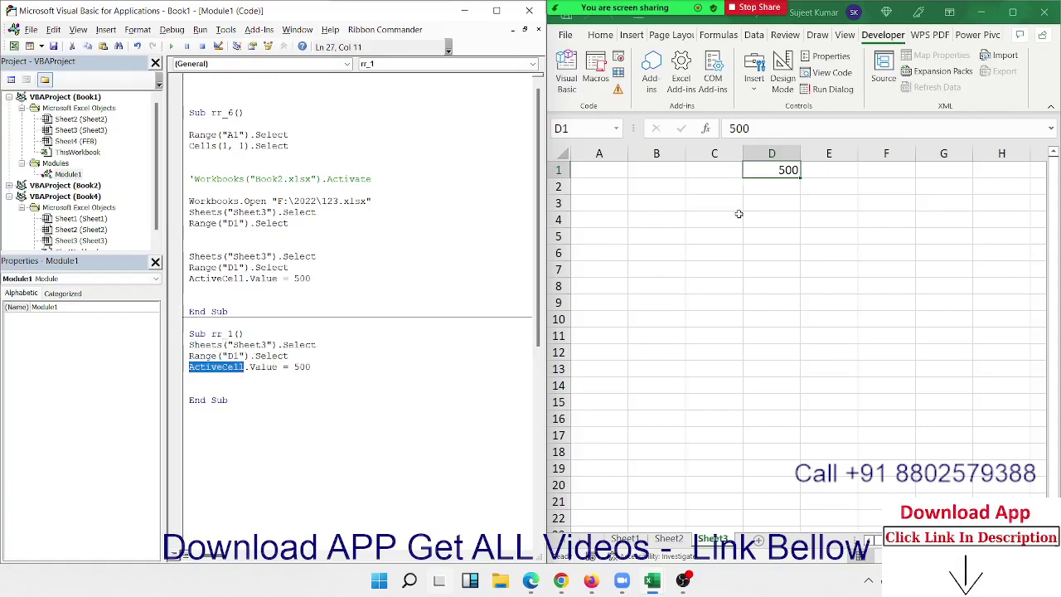
click(679, 304)
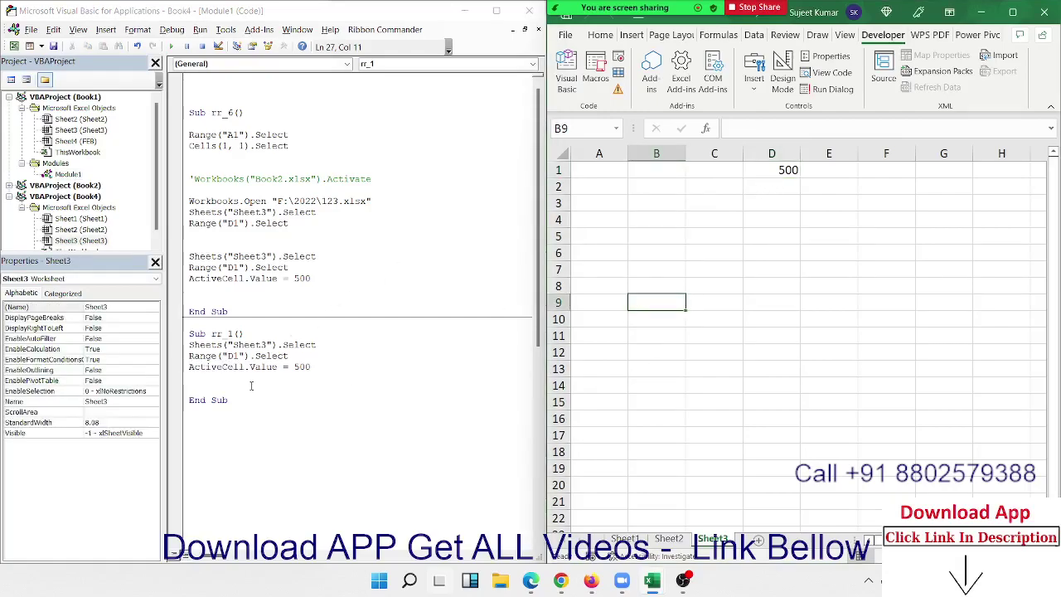
drag(244, 367, 318, 368)
key(ctrl+c)
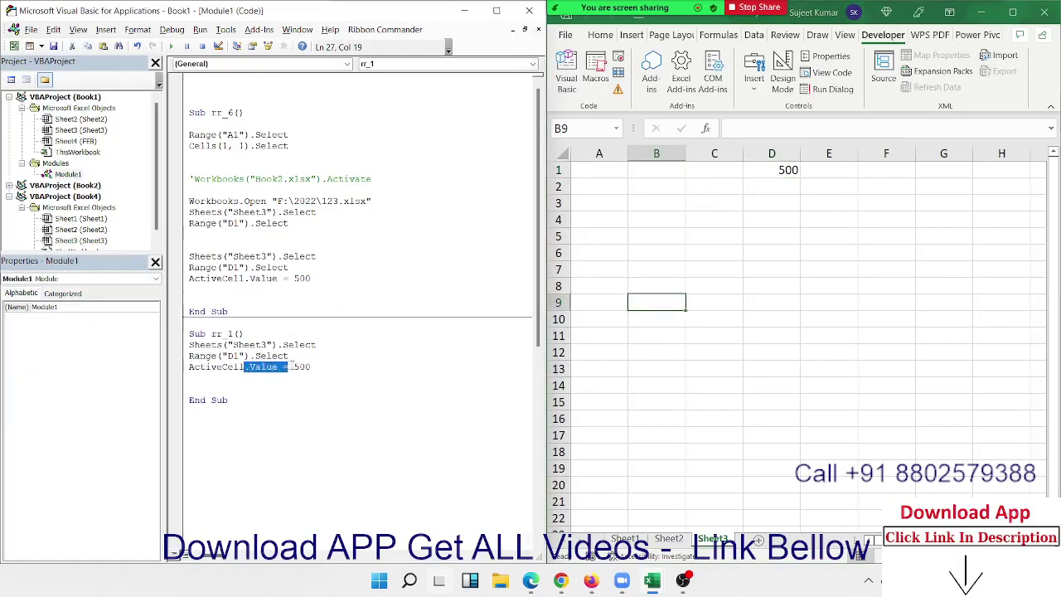
- Drop the ActiveCell line and change rr_1 to Range("D1").Value = 800
click(190, 370)
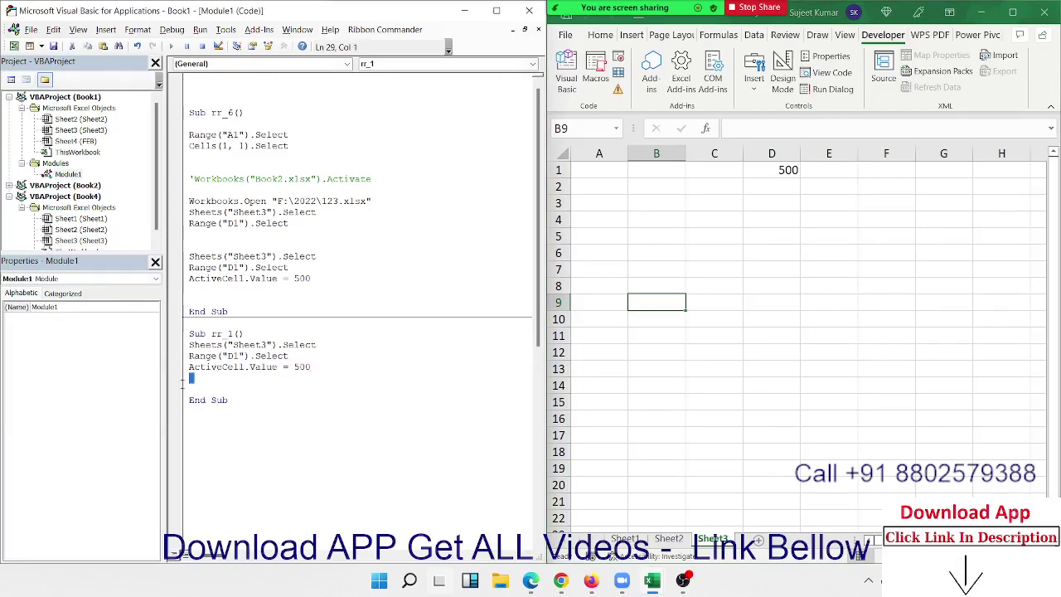
click(186, 371)
key(Delete)
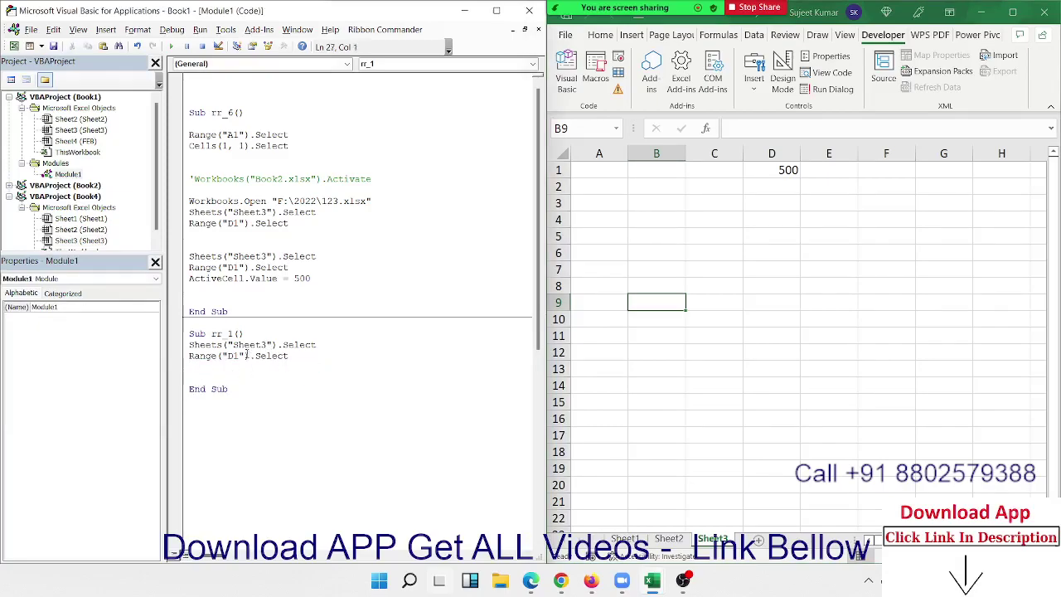
mouse_move(250, 356)
mouse_down()
mouse_move(307, 362)
mouse_move(266, 356)
mouse_up()
key(ctrl+v)
click(307, 355)
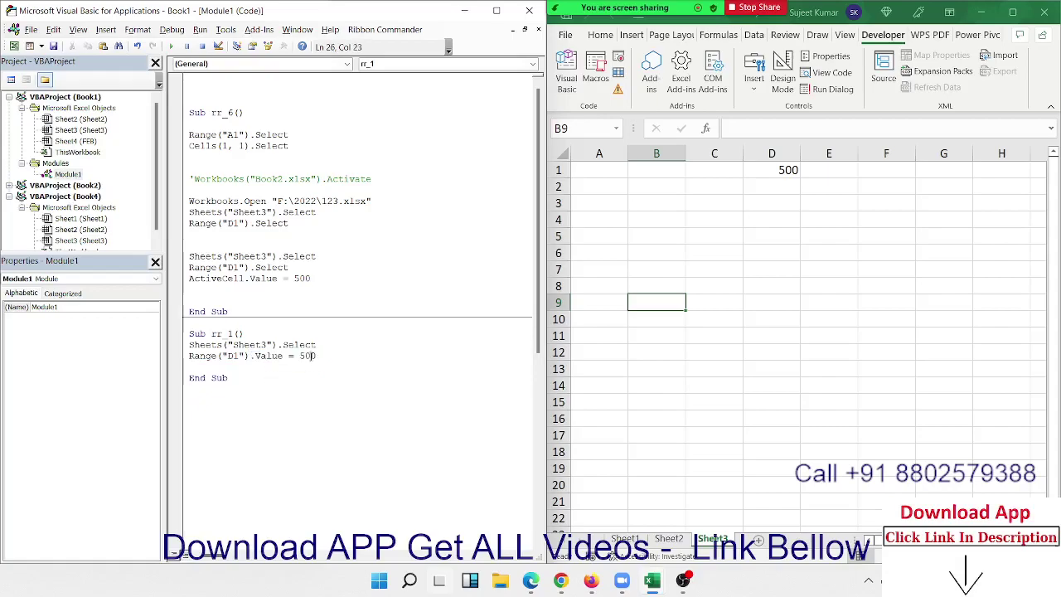
double_click(307, 356)
text(800)
- Run the edited rr_1 and confirm D1 on Sheet3 now shows 800
click(625, 540)
click(668, 540)
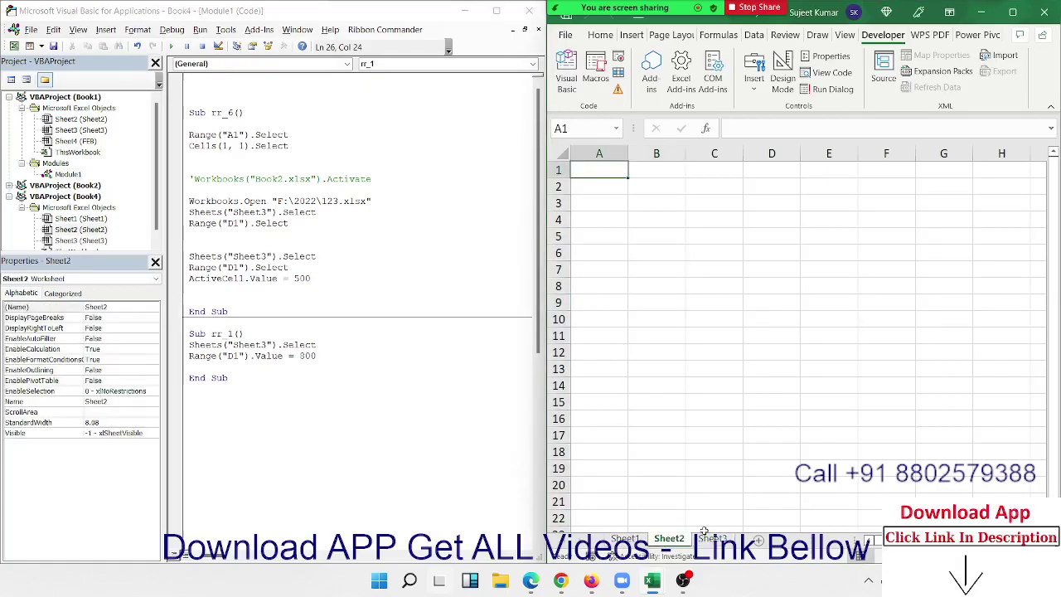
click(331, 377)
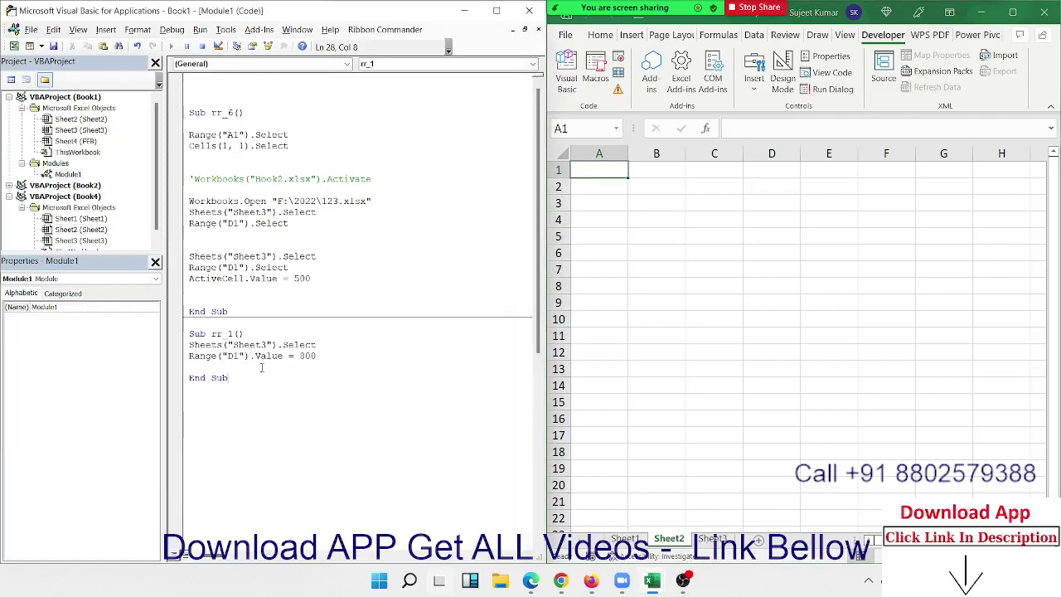
click(250, 355)
click(172, 48)
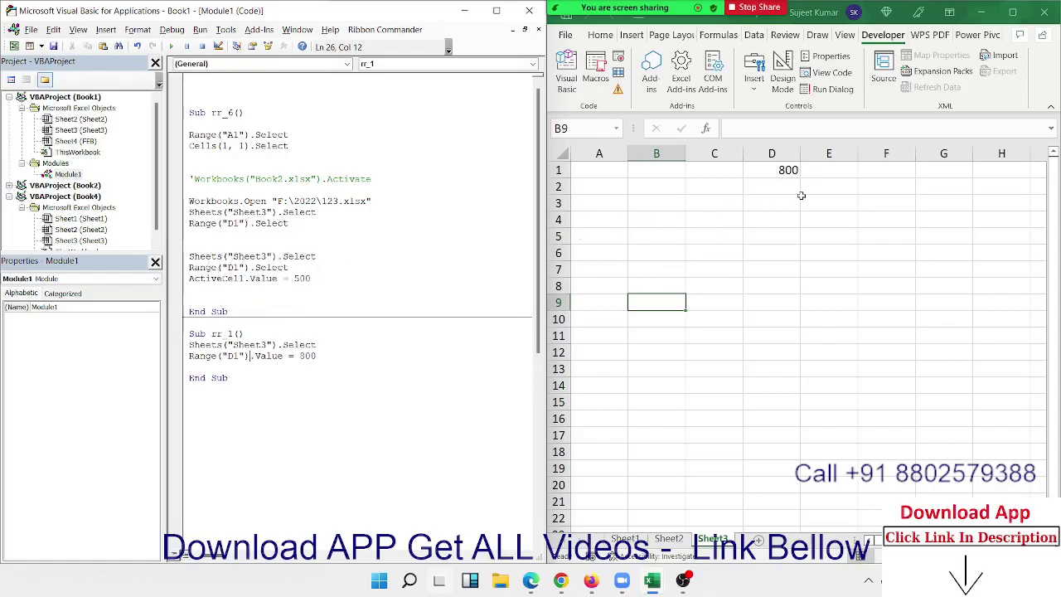
click(783, 172)
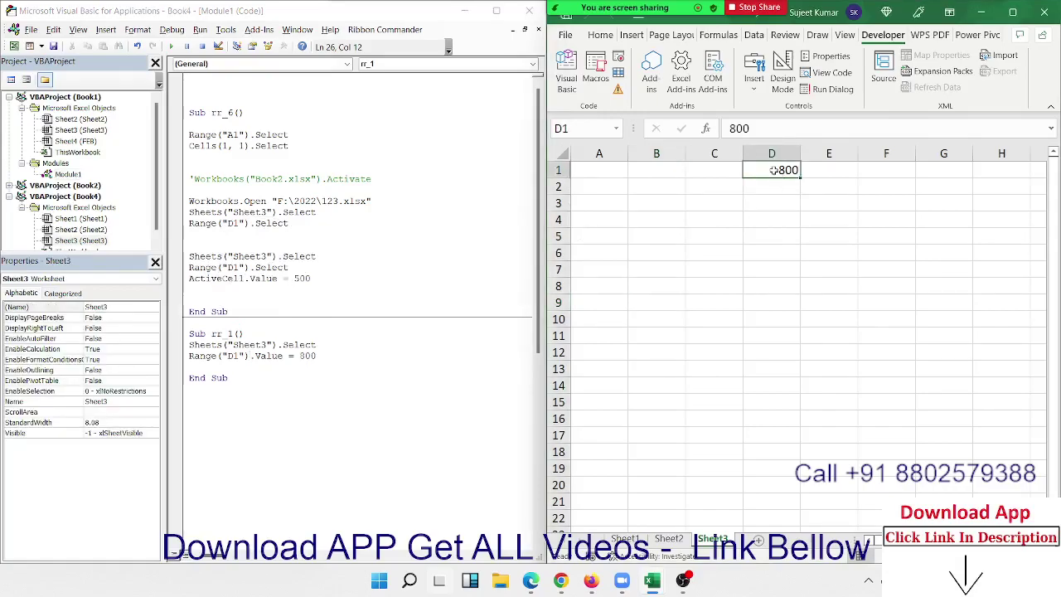
click(671, 307)
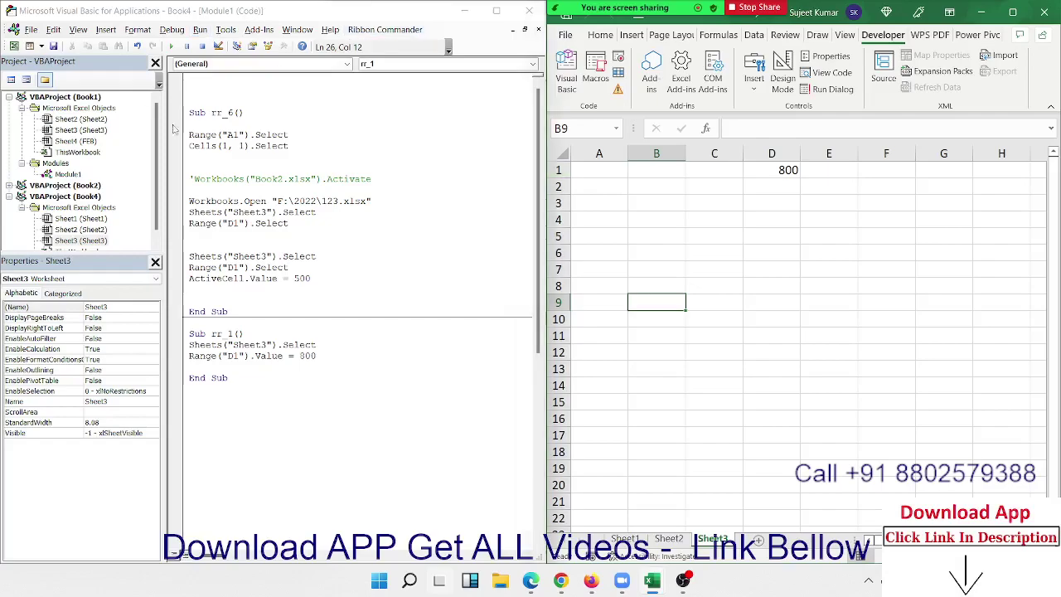
- Add Sheets("Sheet3").Range("D1").Value = 500 before End Sub in rr_6, then display Sheet2
click(215, 300)
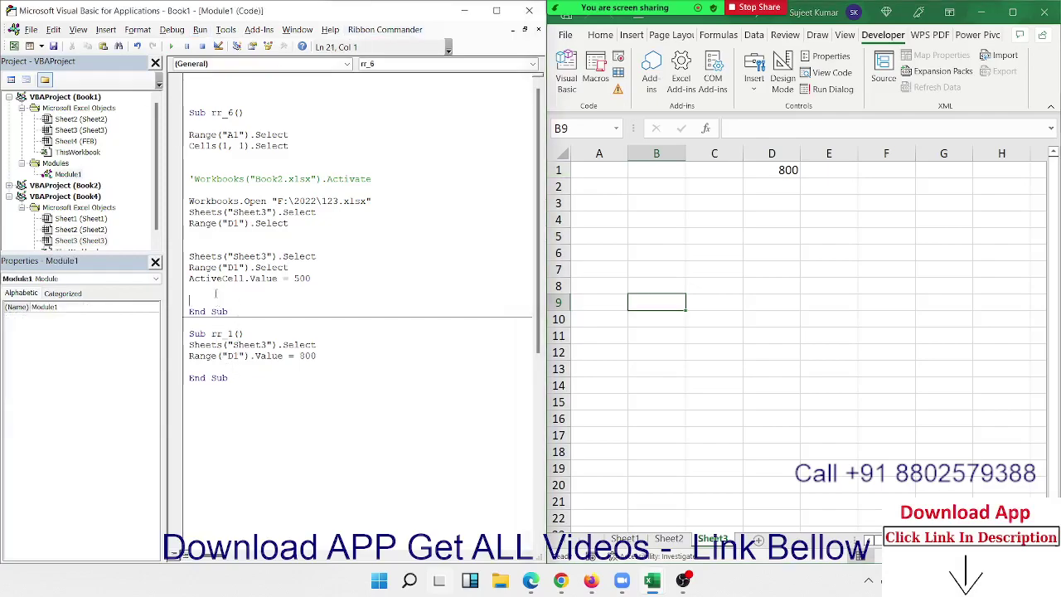
key(Delete)
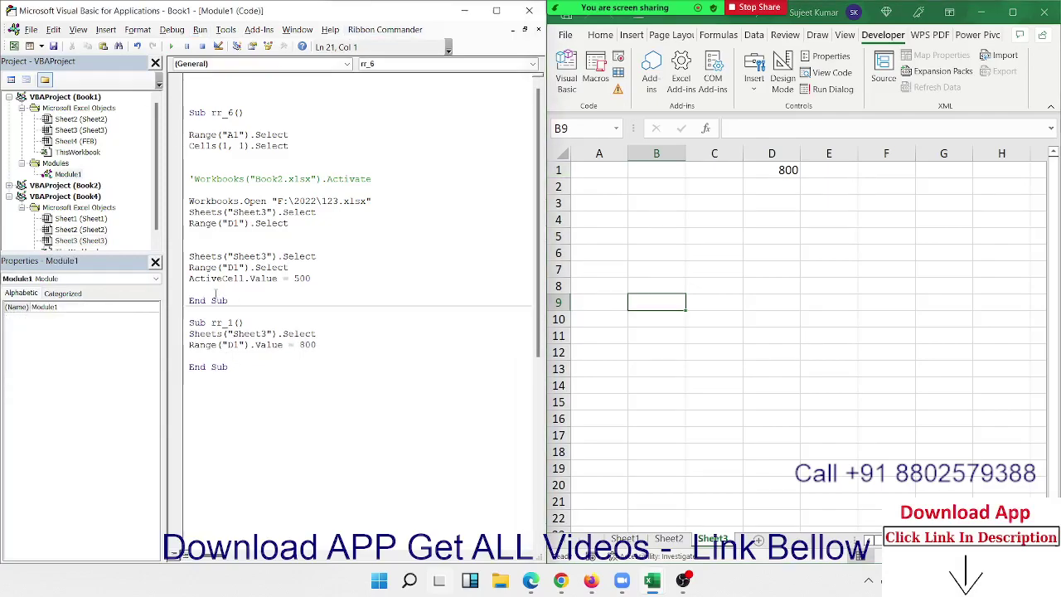
key(ctrl+z)
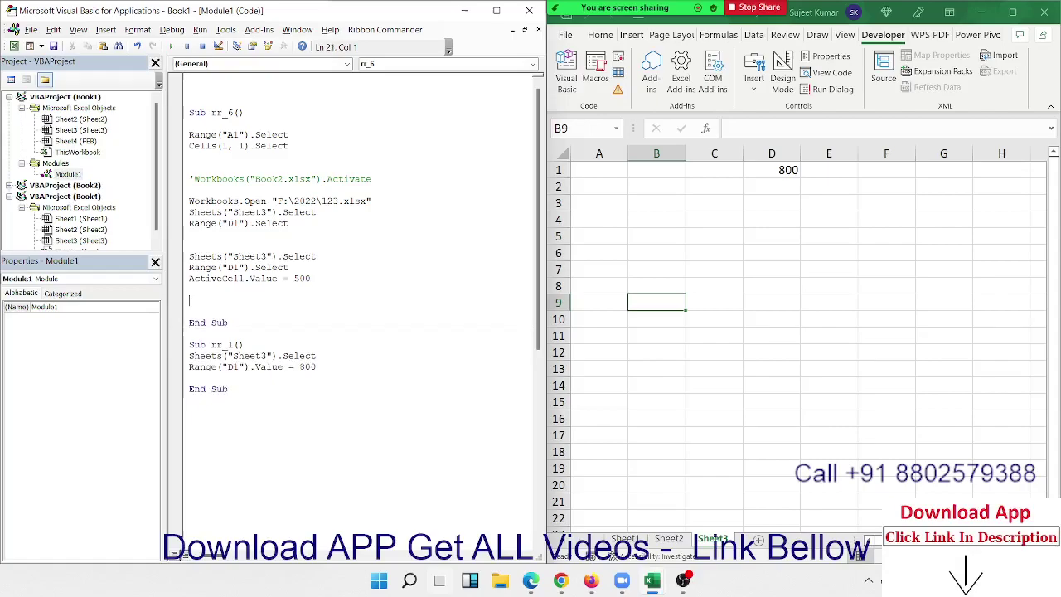
text(ac)
key(BackSpace)
key(BackSpace)
text(sheets()
text("Sh)
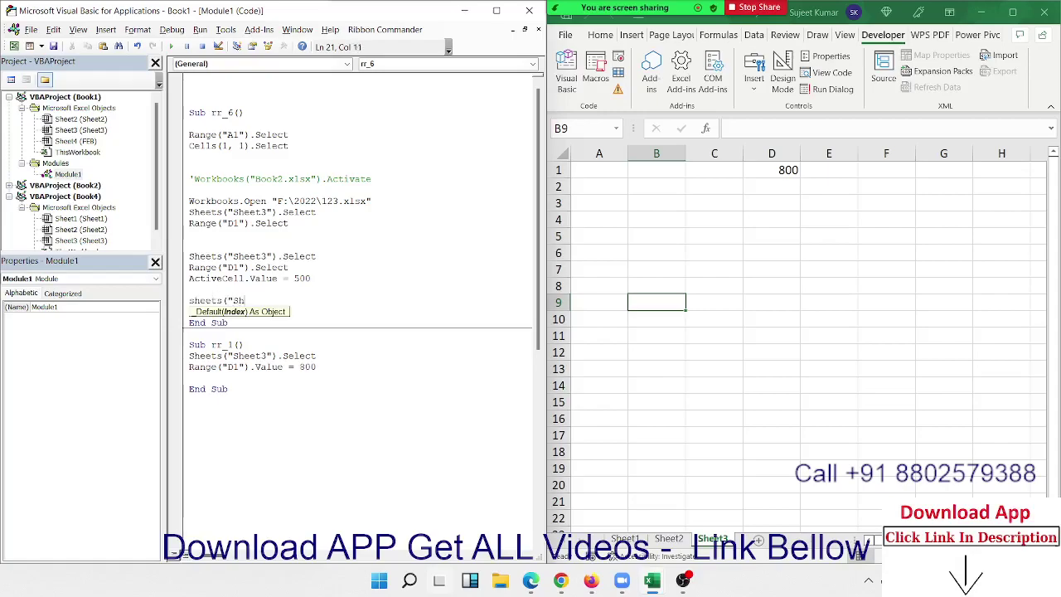
text(eet1)
text("))
key(BackSpace)
key(BackSpace)
key(BackSpace)
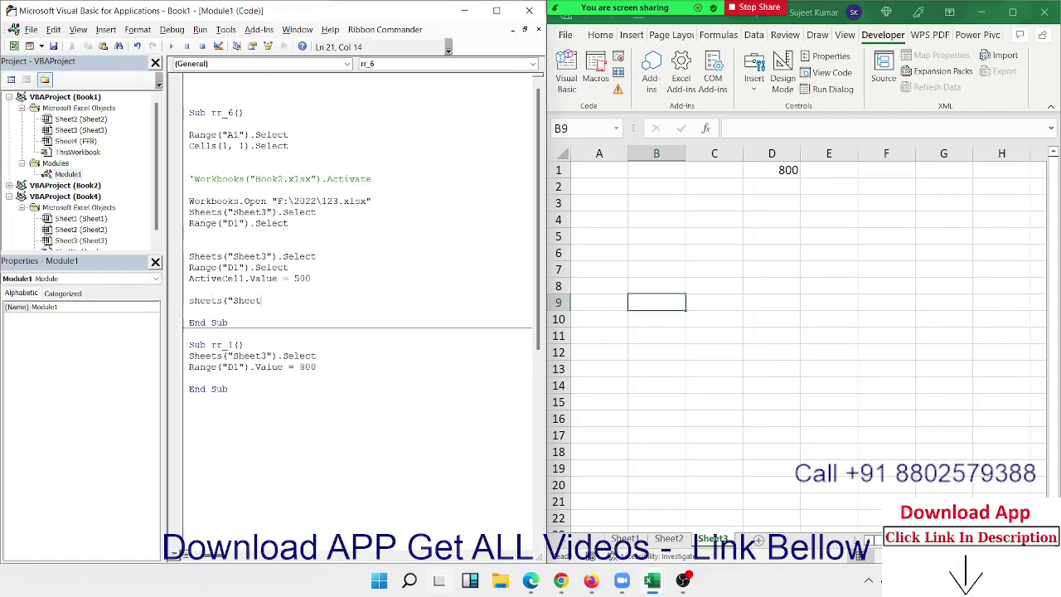
text(3")
text().range)
text((")
text(D1)
text(").va)
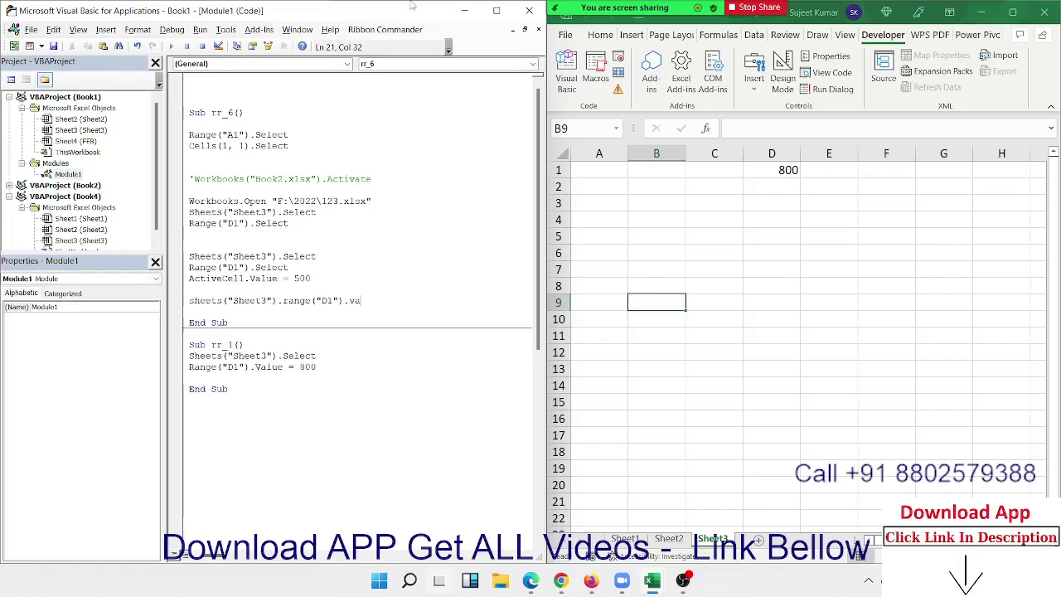
text(lue )
text(= 500)
click(391, 321)
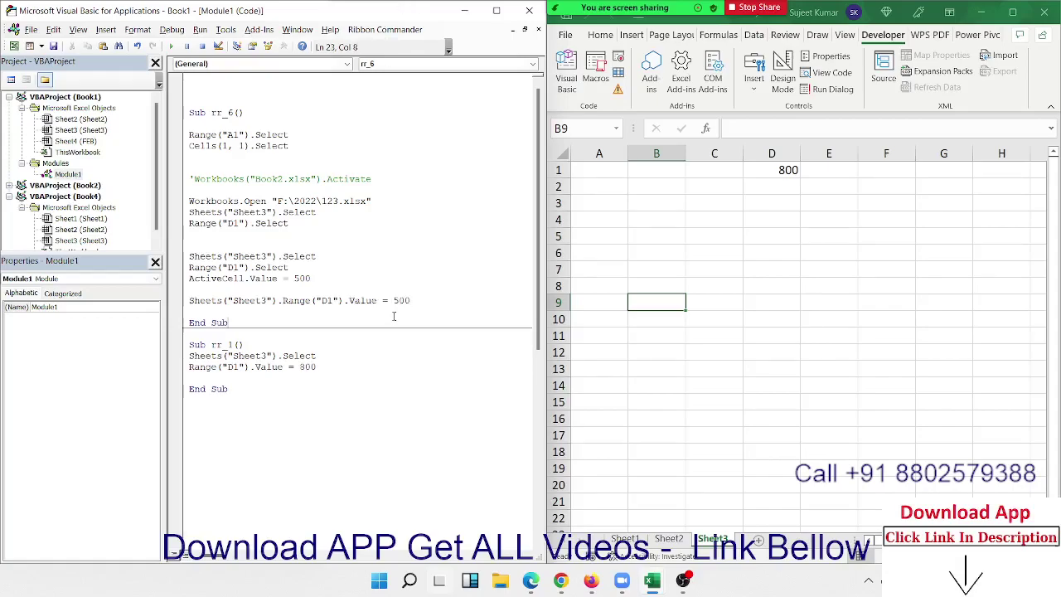
click(322, 329)
double_click(251, 300)
click(663, 543)
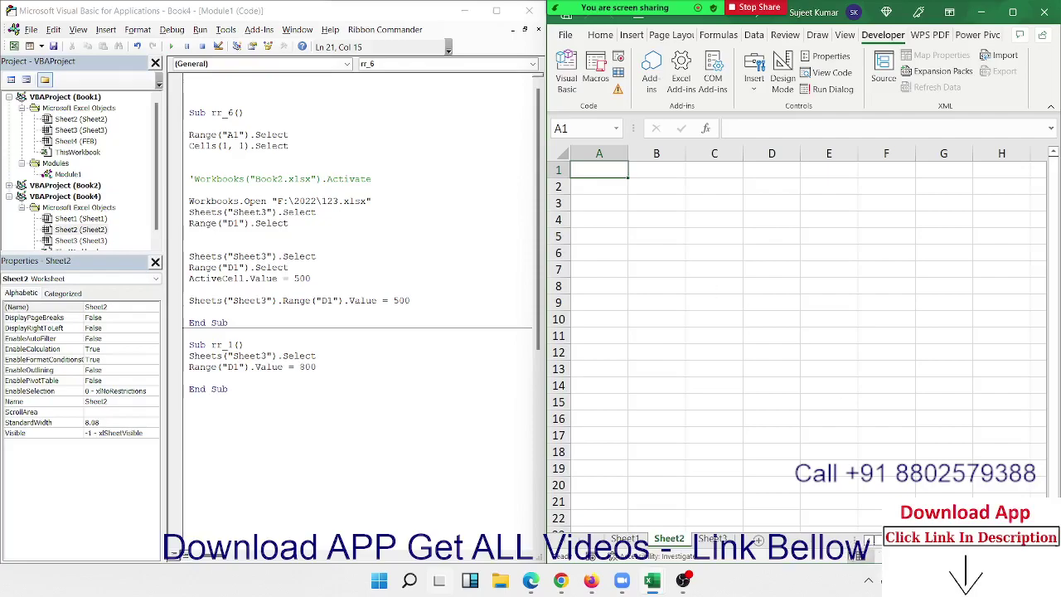
- Compare the sheets: Sheet3's D1 holds 800 while Sheet2 is empty
click(712, 538)
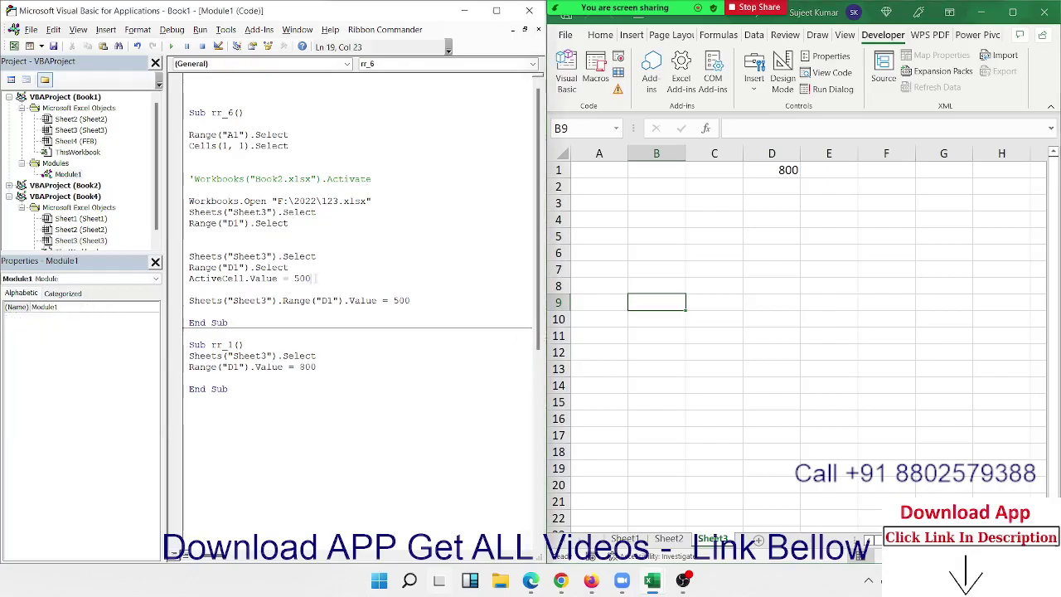
drag(311, 278, 176, 262)
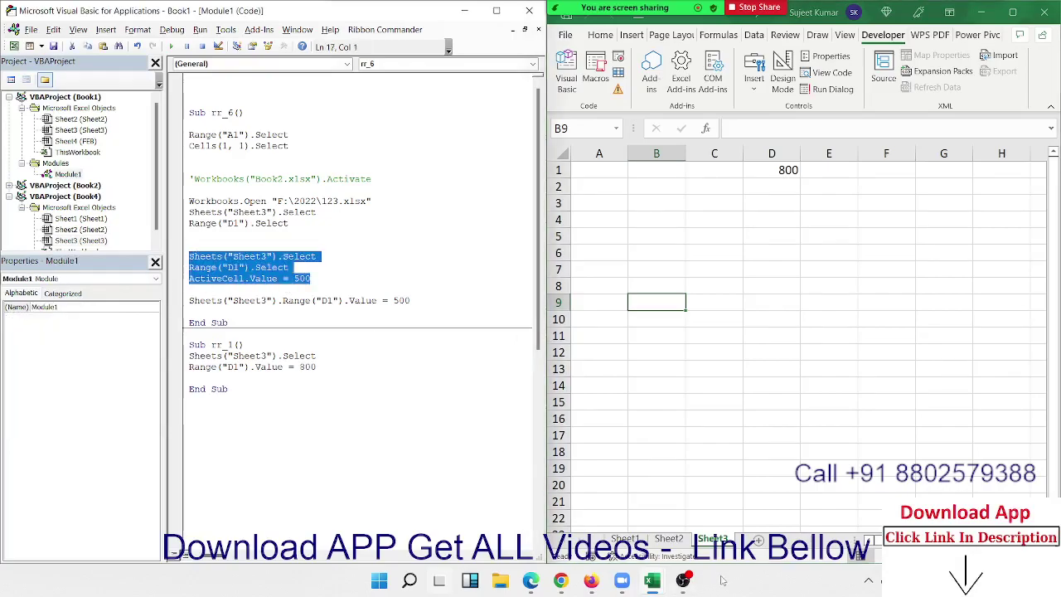
click(702, 540)
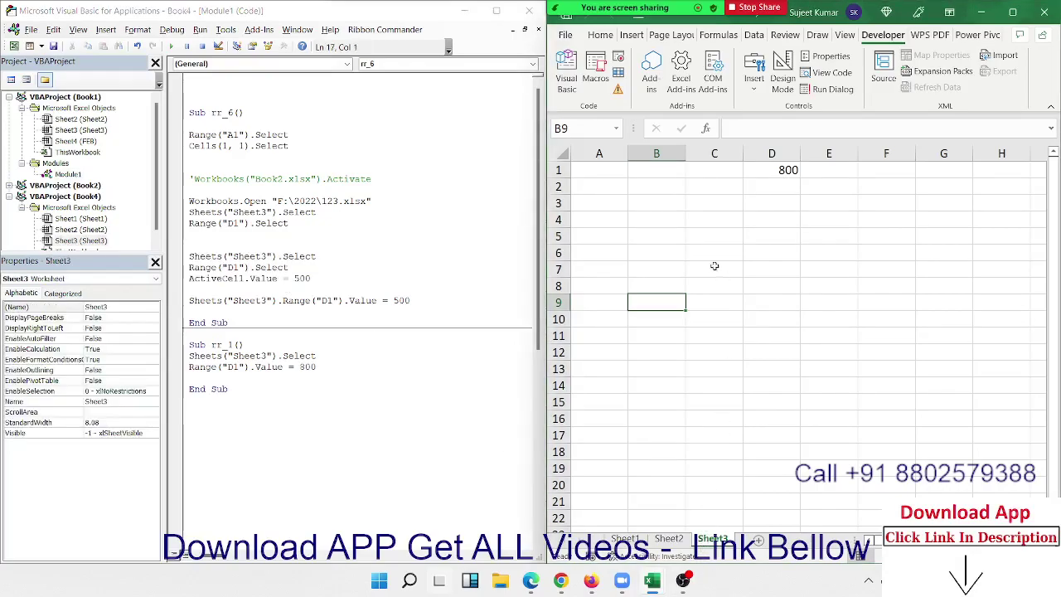
click(774, 168)
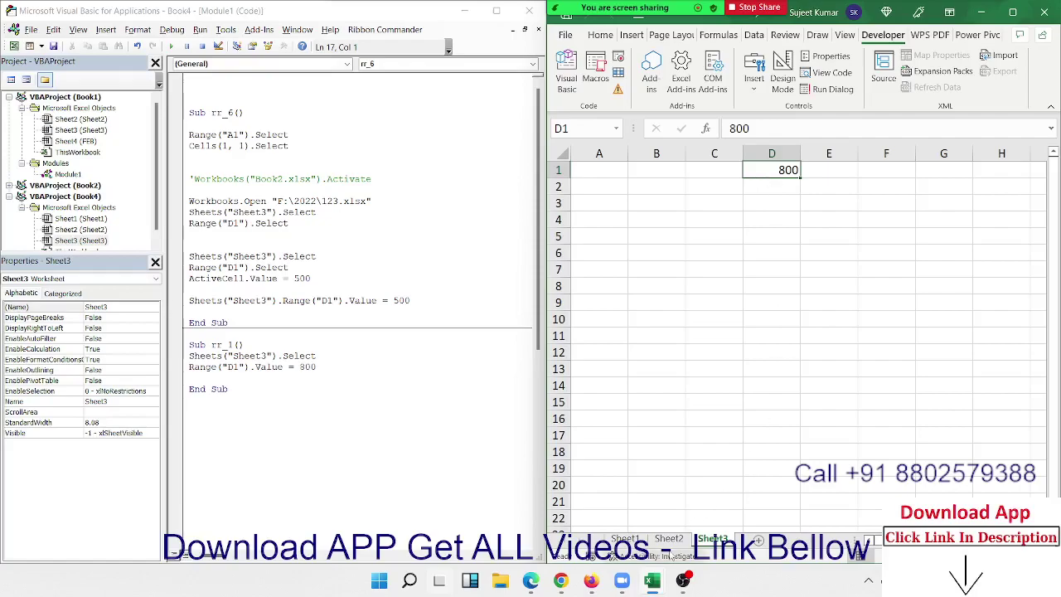
click(669, 539)
click(702, 223)
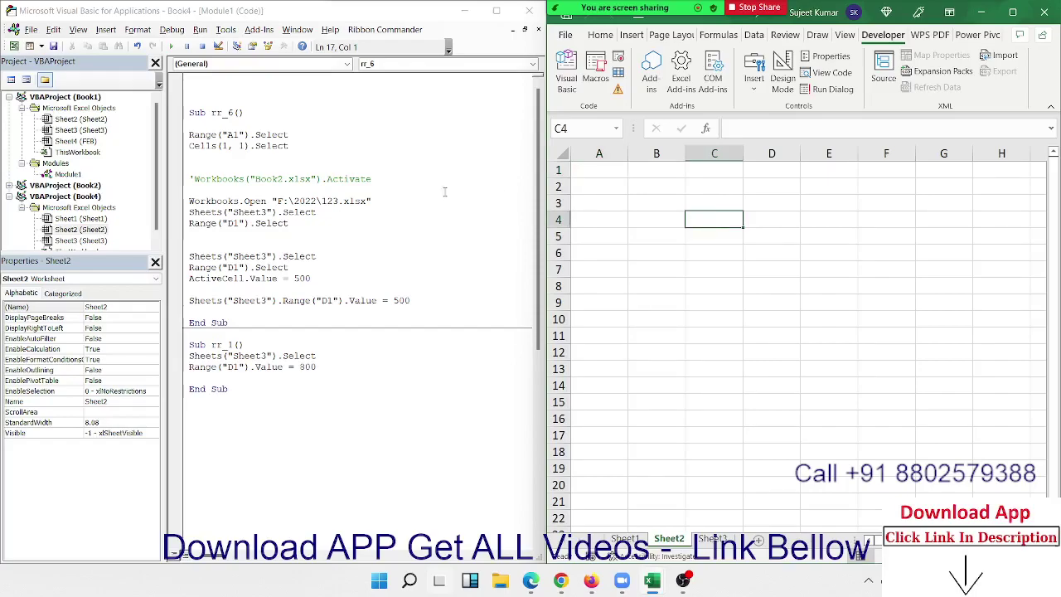
- Copy the Workbooks("Book2.xlsx") reference from the commented line in rr_6
drag(211, 301, 418, 299)
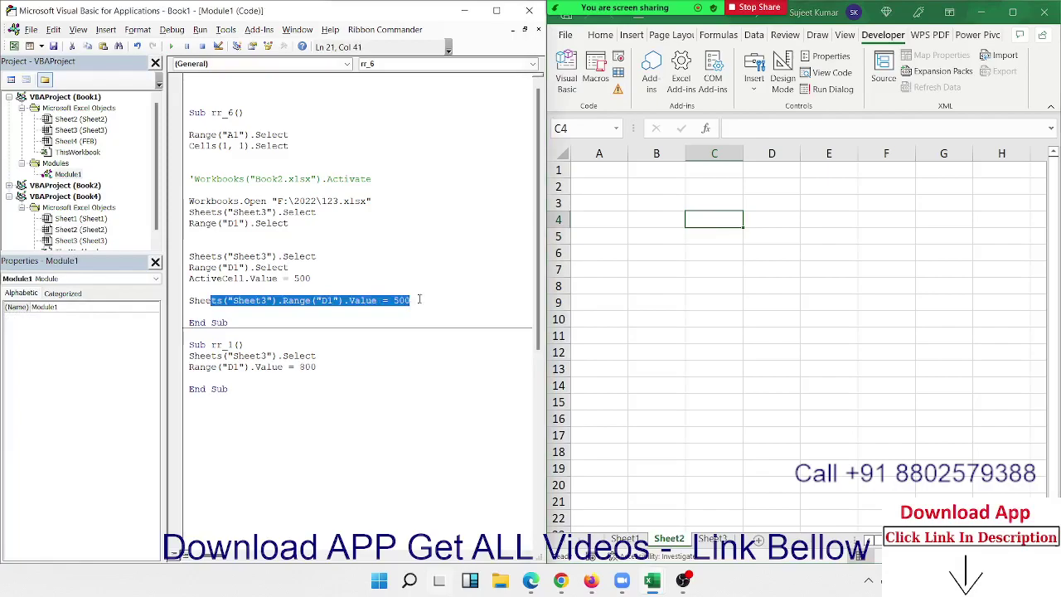
key(Up)
key(Up)
key(Up)
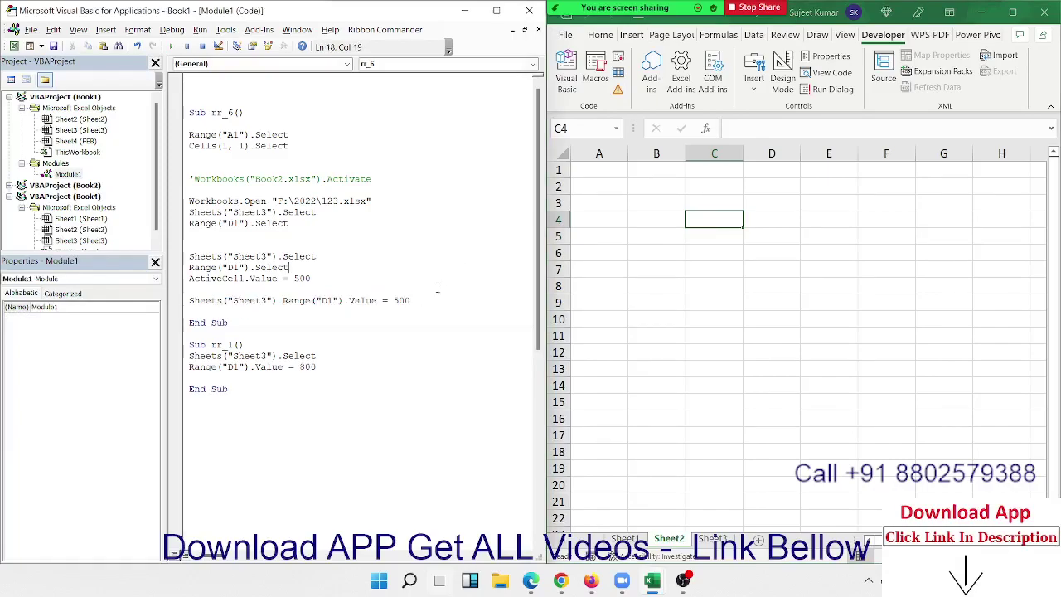
drag(322, 179, 193, 179)
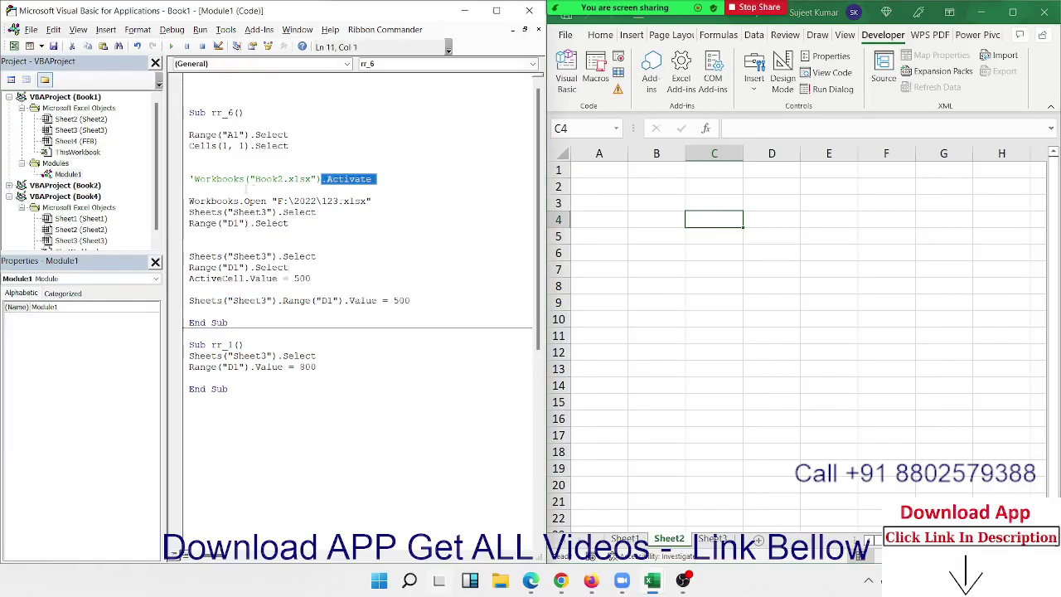
key(ctrl+c)
click(182, 303)
- Prefix line 21 with Workbooks("Book2.xlsx"). and widen the window to show the full statement
click(190, 303)
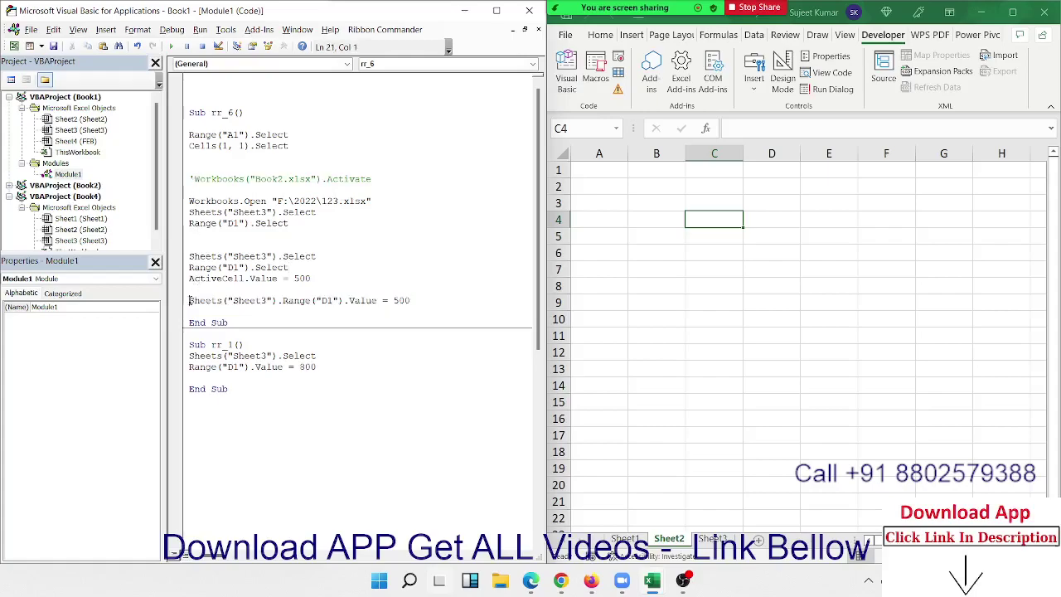
key(ctrl+v)
text(.)
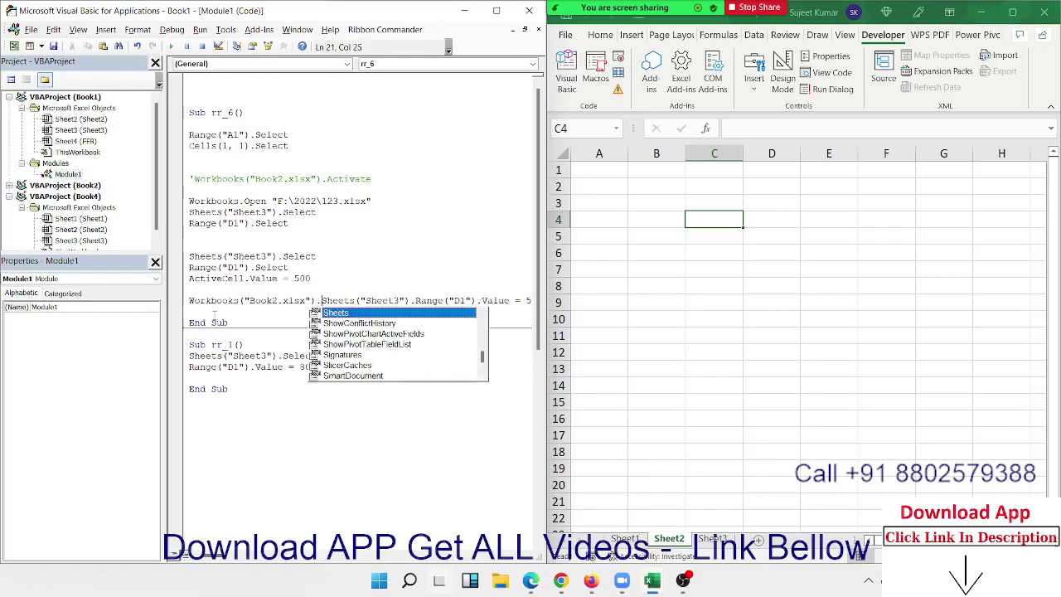
click(278, 380)
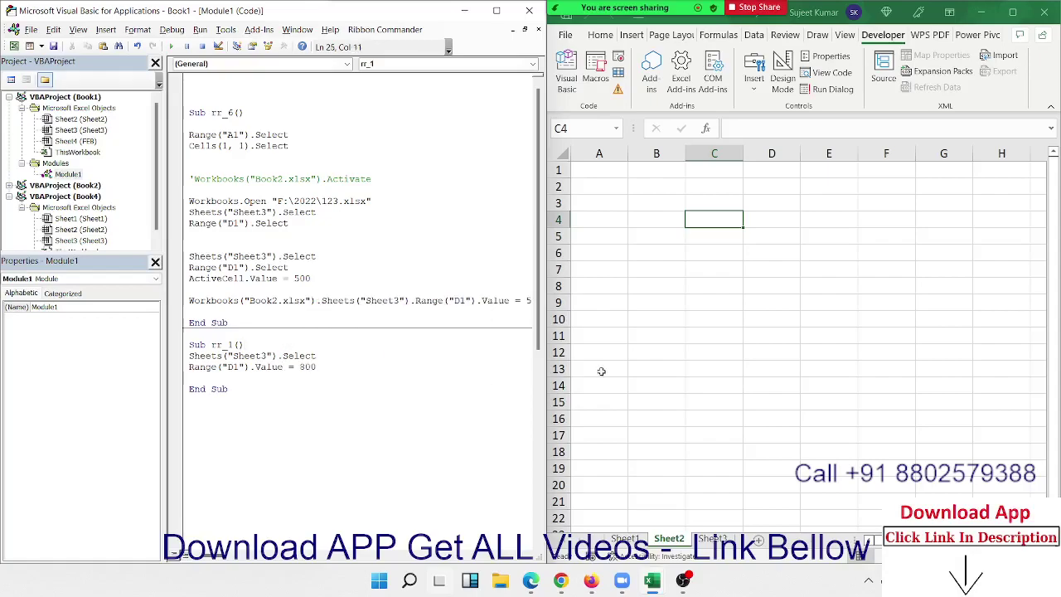
drag(546, 377, 613, 367)
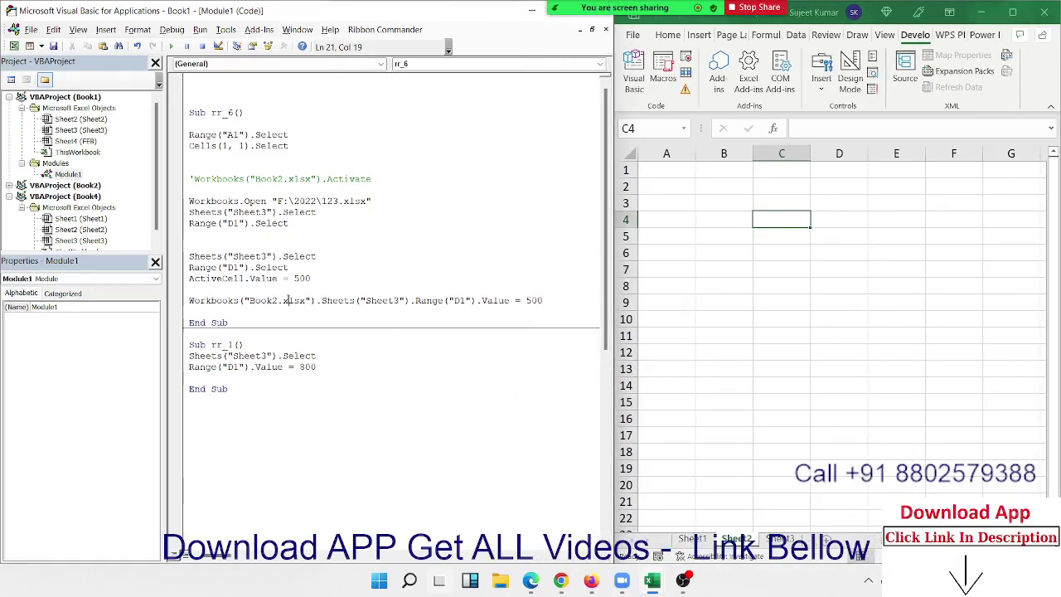
double_click(292, 300)
double_click(379, 300)
double_click(443, 301)
double_click(529, 299)
- Add blank lines below the fully qualified D1 = 500 statement
click(557, 307)
key(Return)
key(Return)
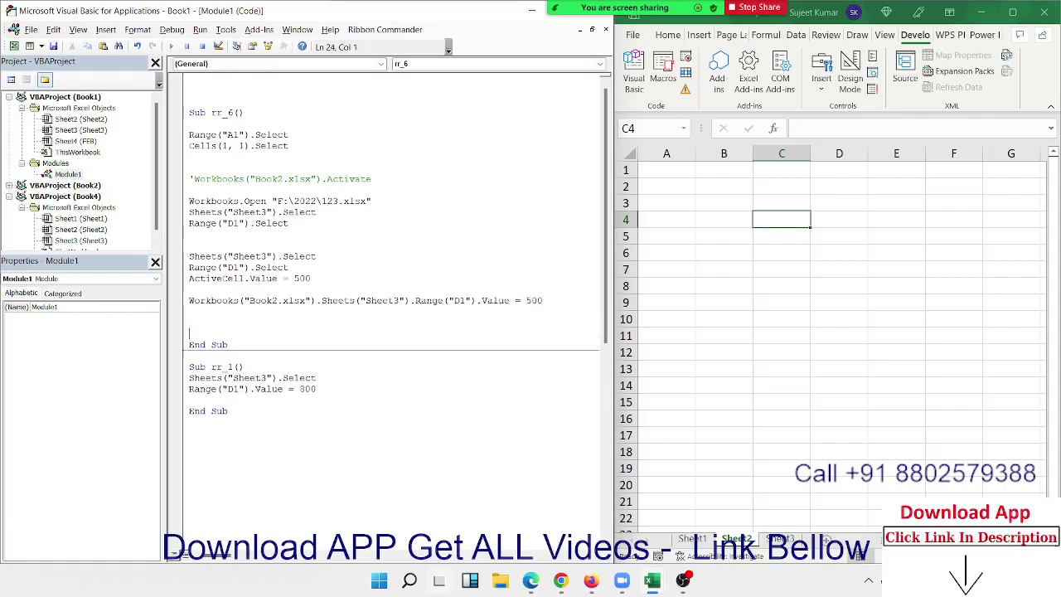
click(547, 25)
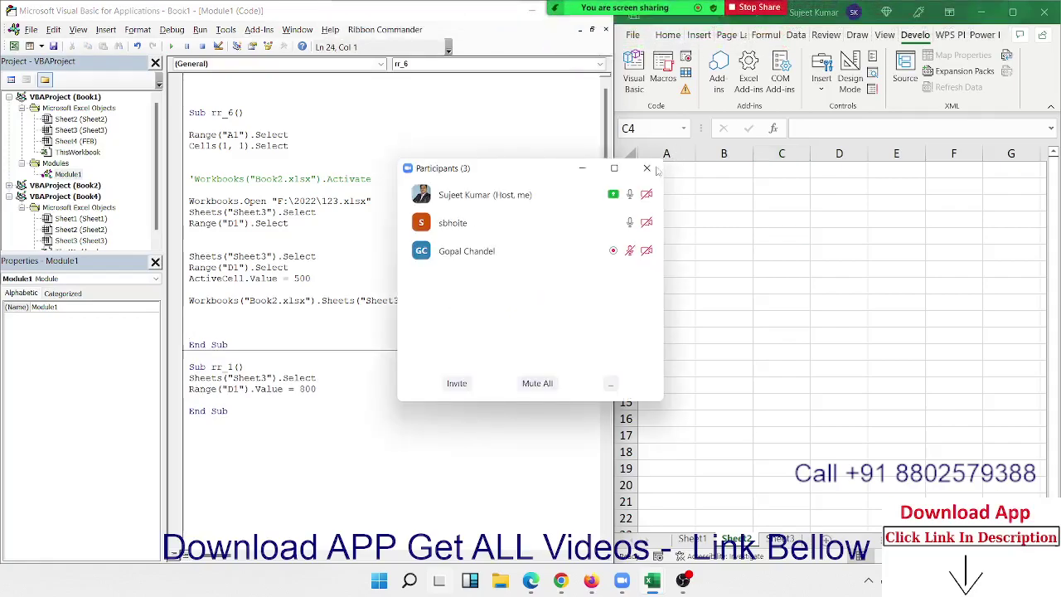
click(646, 167)
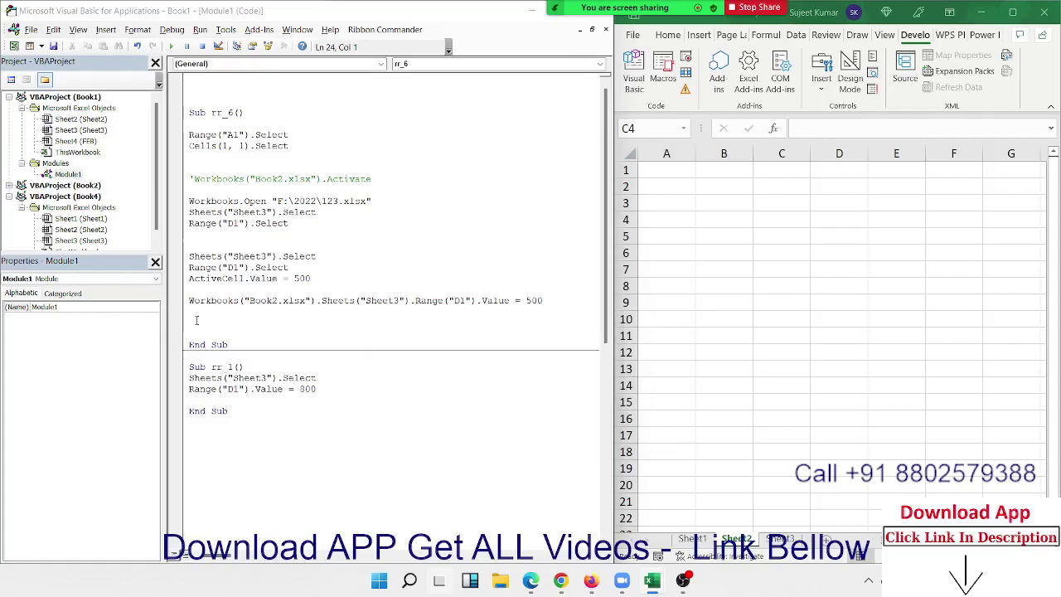
double_click(534, 300)
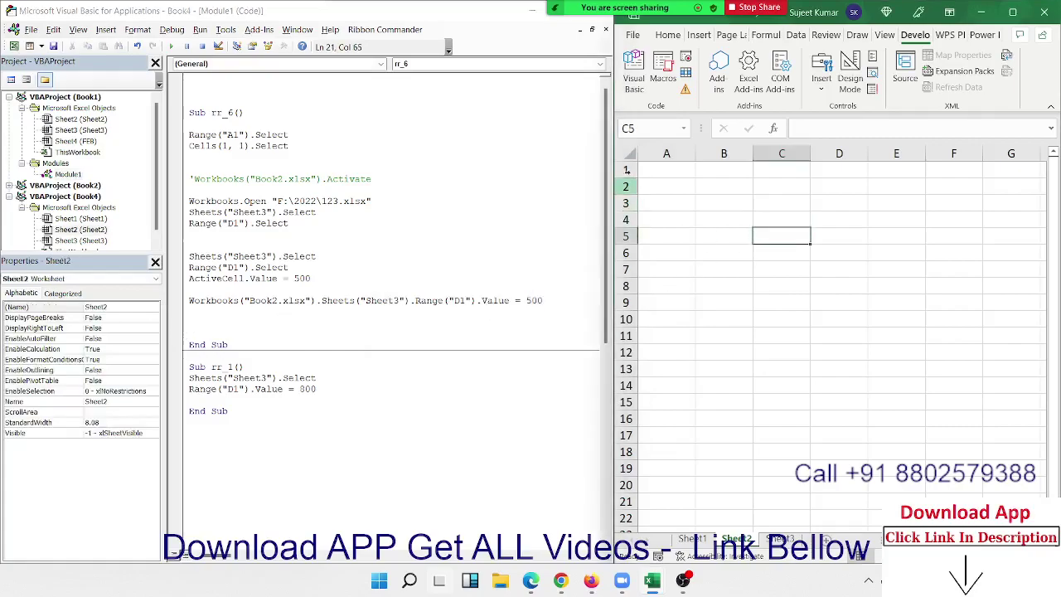
- Enter 100 in Sheet2's A1, cancel the 20 started in D1, and return to rr_6's line 23
click(676, 176)
text(100)
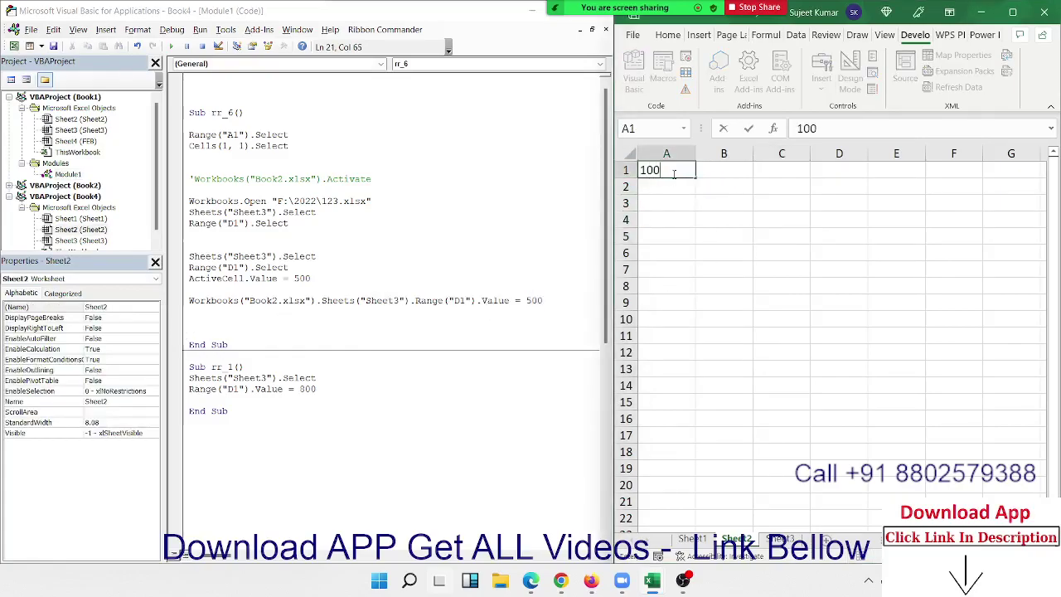
click(814, 217)
click(838, 174)
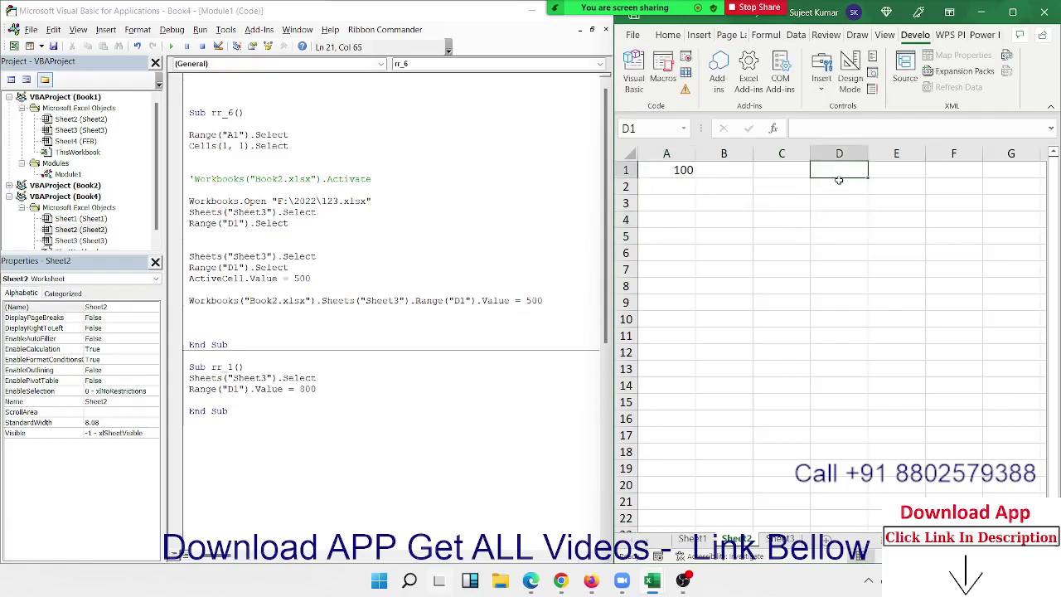
text(20)
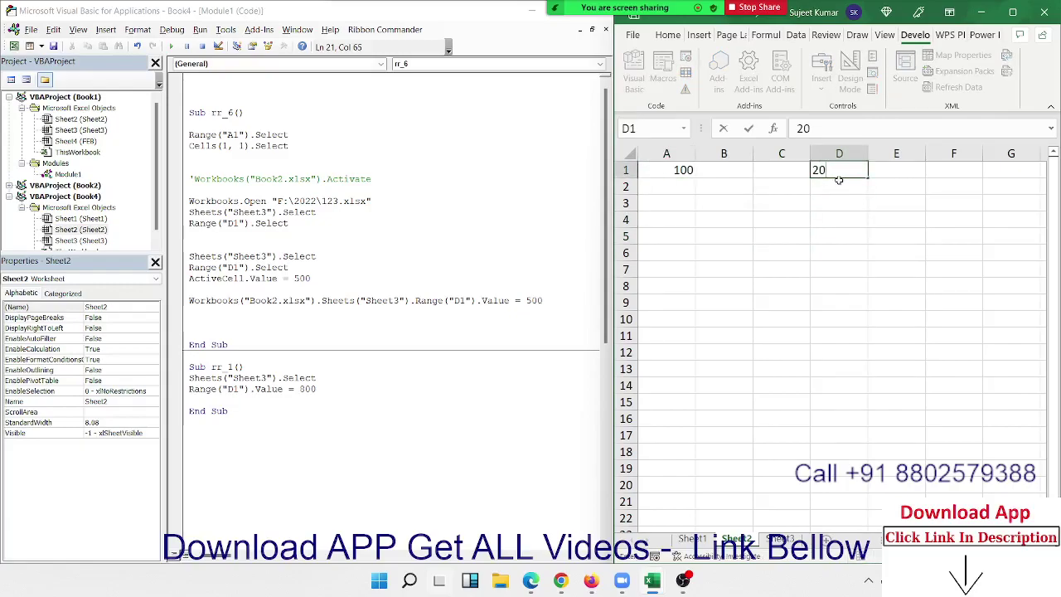
key(Escape)
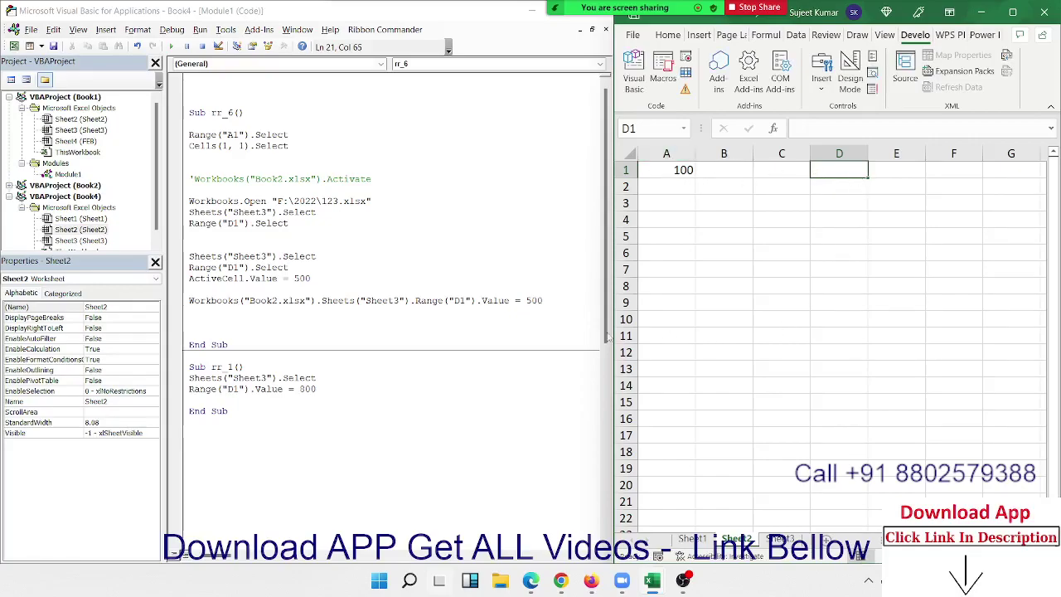
click(247, 320)
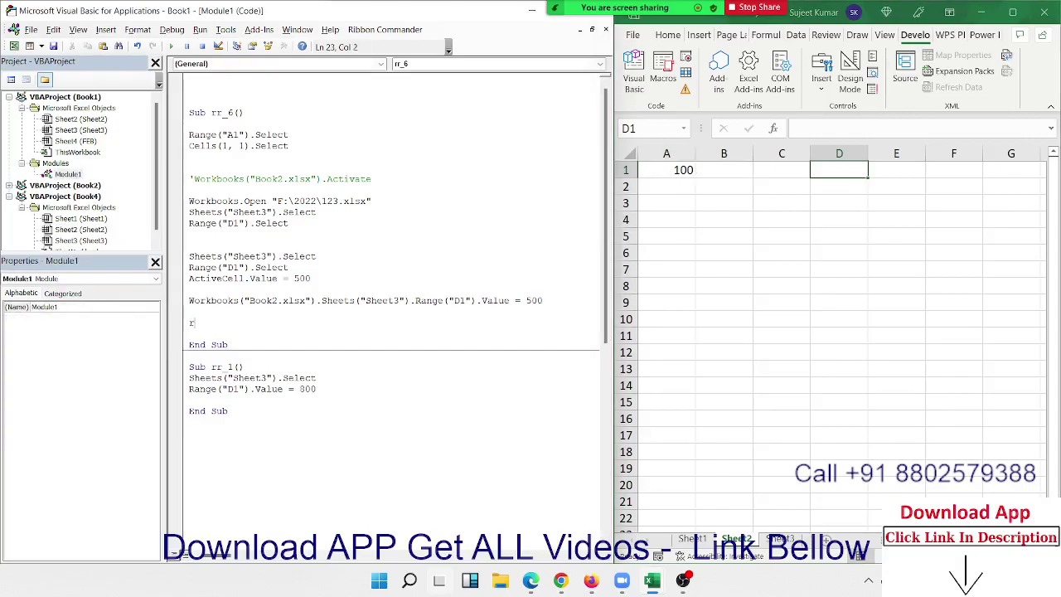
- Write Range("D1").Value = Range("A1").Value in rr_6 and add blank lines before End Sub
text(range()
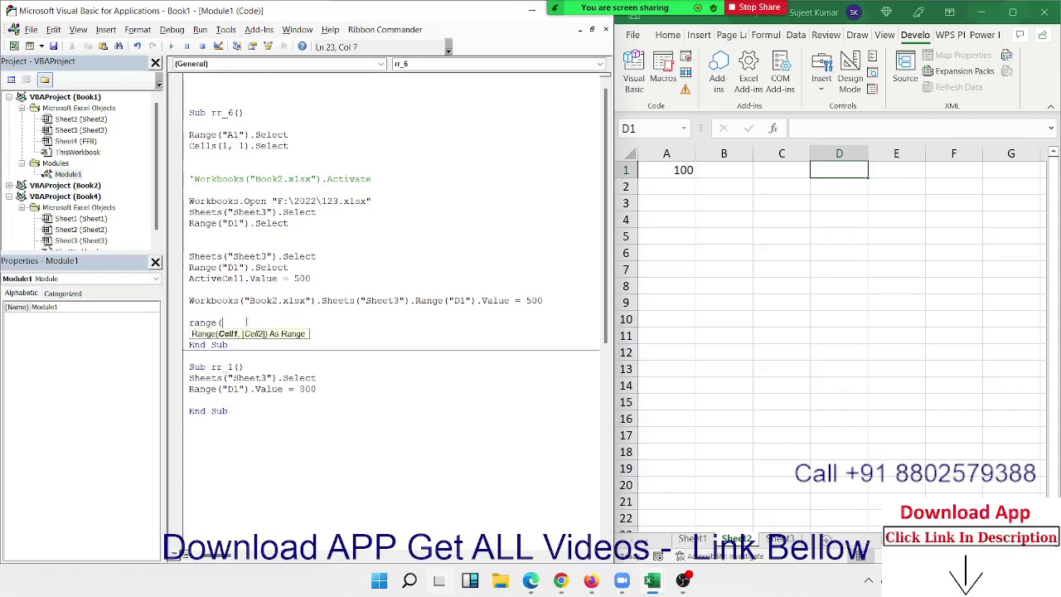
text("D1)
text(").V)
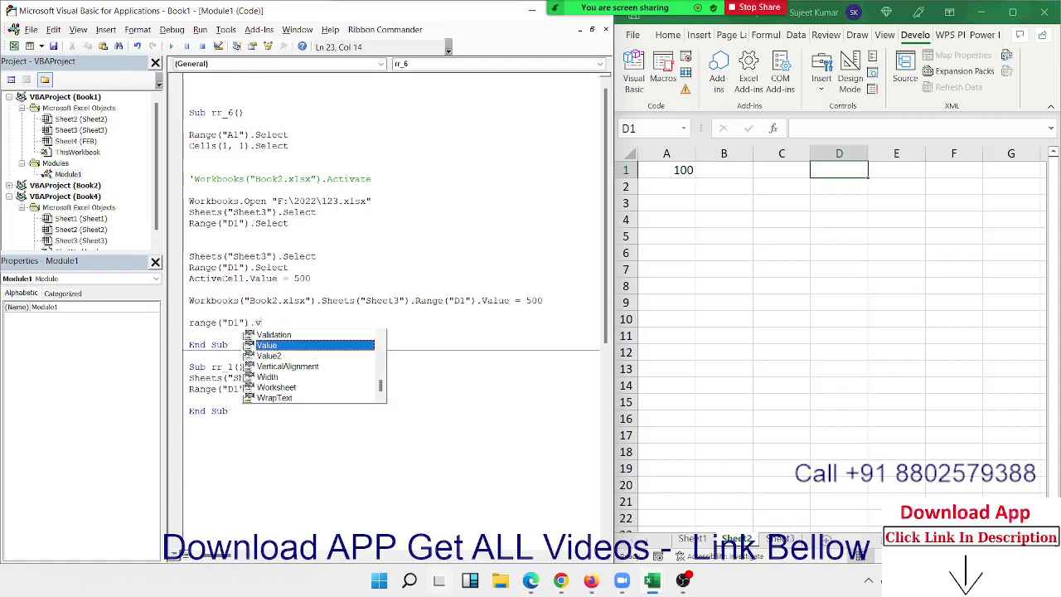
text(alue = )
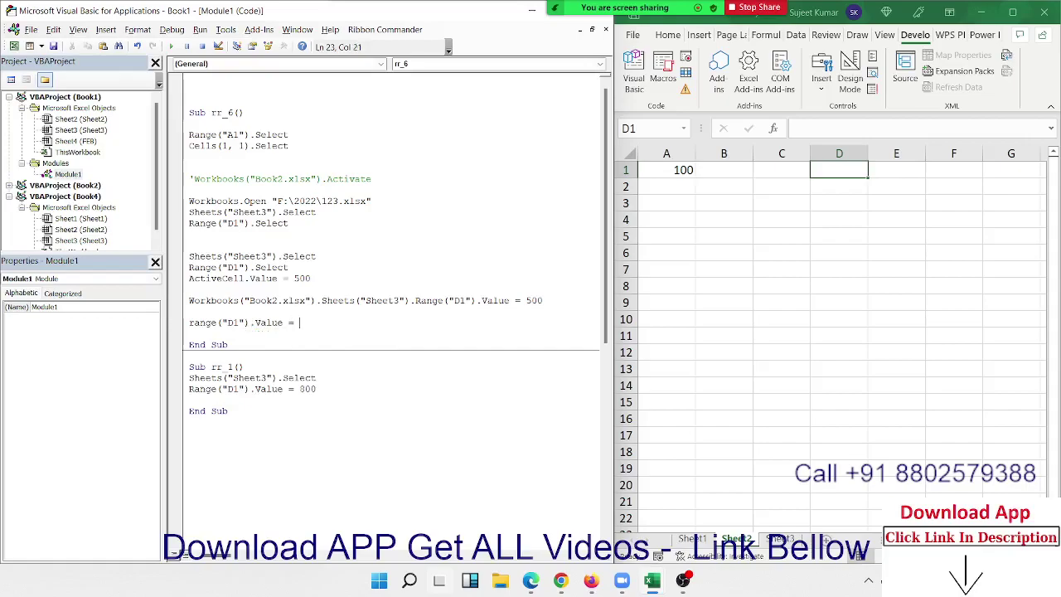
text(range()
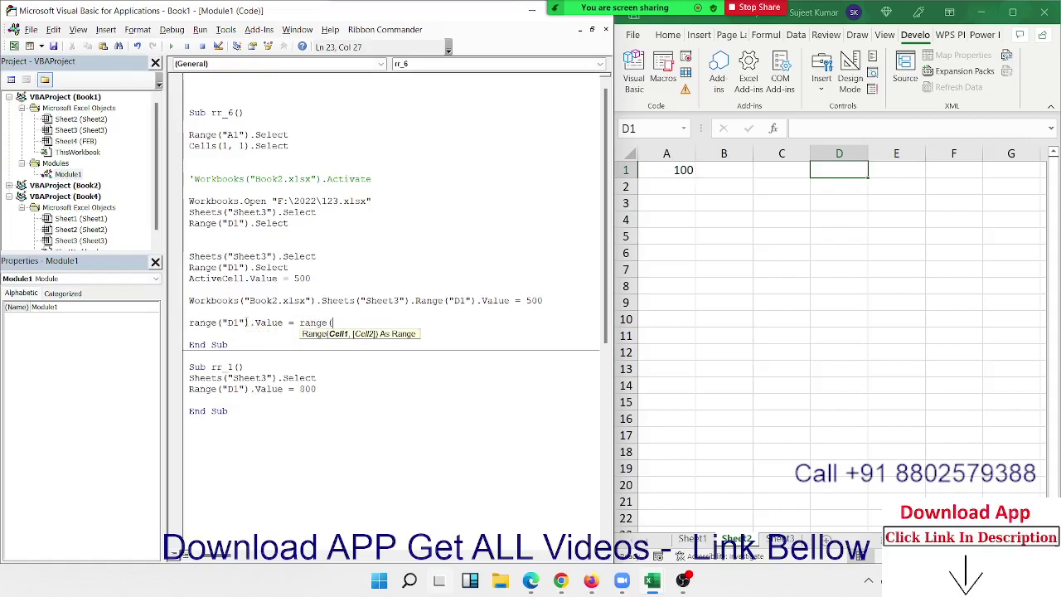
text("A1)
text(").)
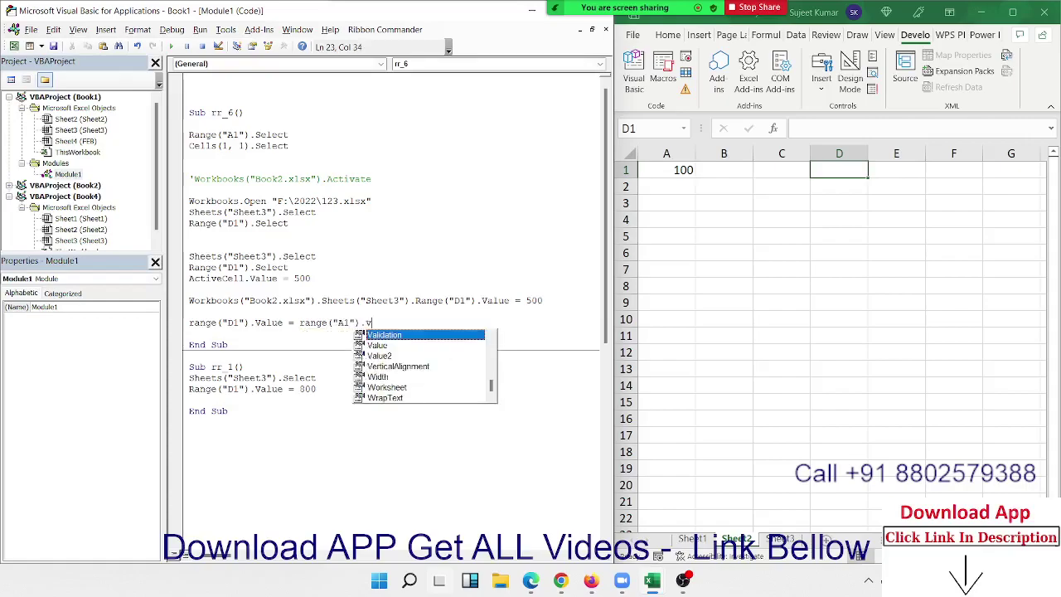
text(v)
key(Tab)
click(407, 334)
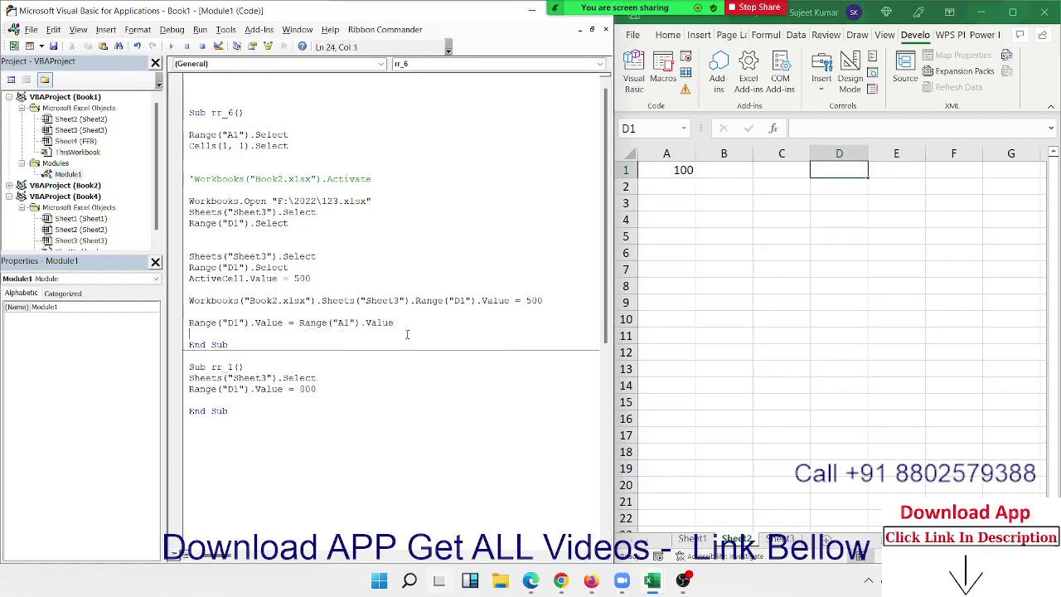
key(Return)
key(Return)
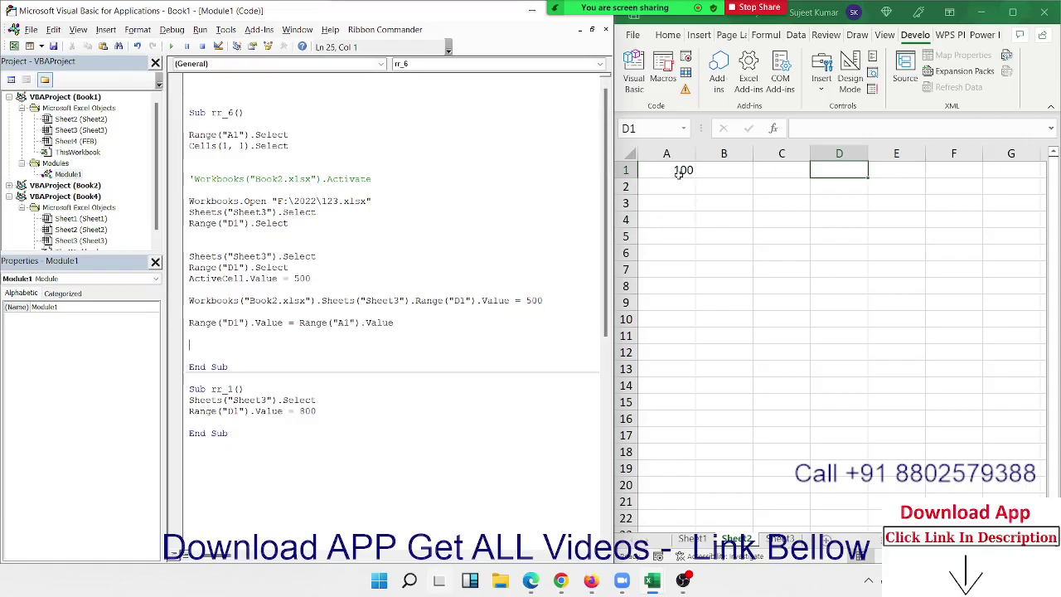
- Delete the stray 100 typed into the code and check that column D is still empty
text(100)
key(BackSpace)
key(BackSpace)
key(BackSpace)
click(844, 157)
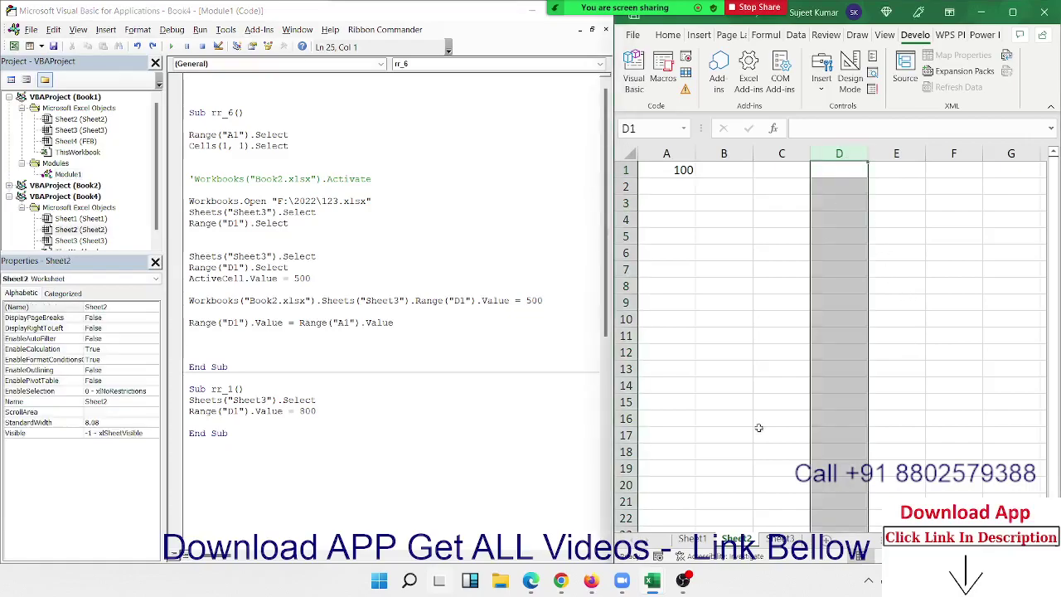
click(737, 235)
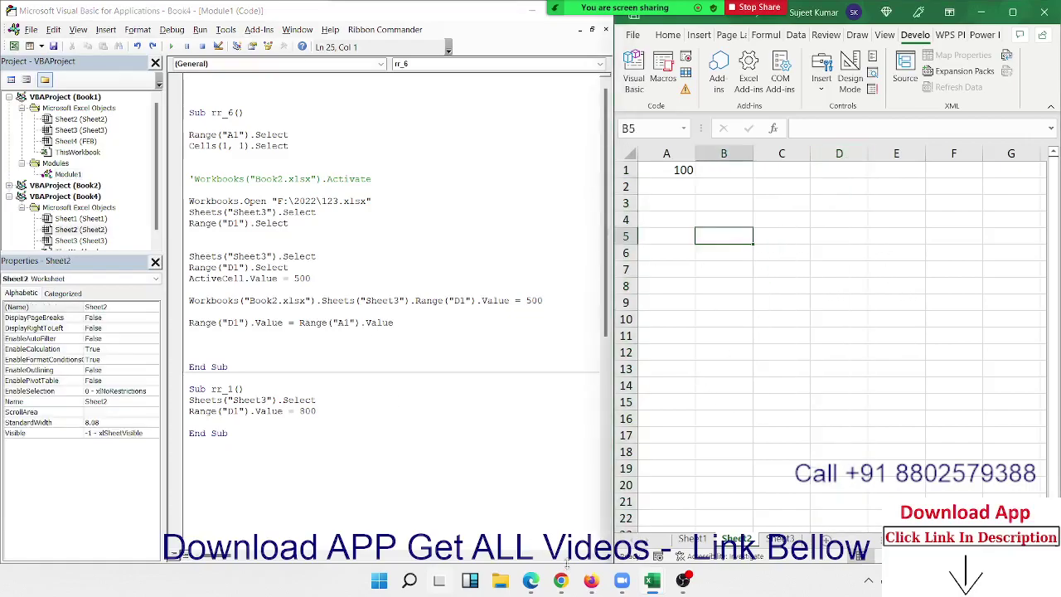
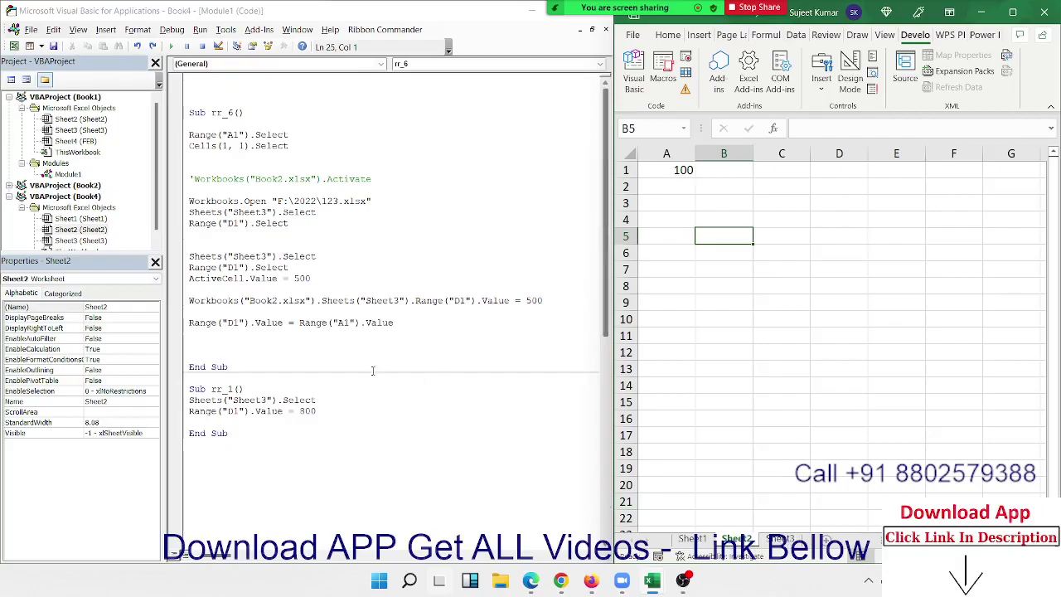
- Prefix rr_6's copy line with Sheets("Sheet3"). so it writes into Sheet3's D1
click(189, 323)
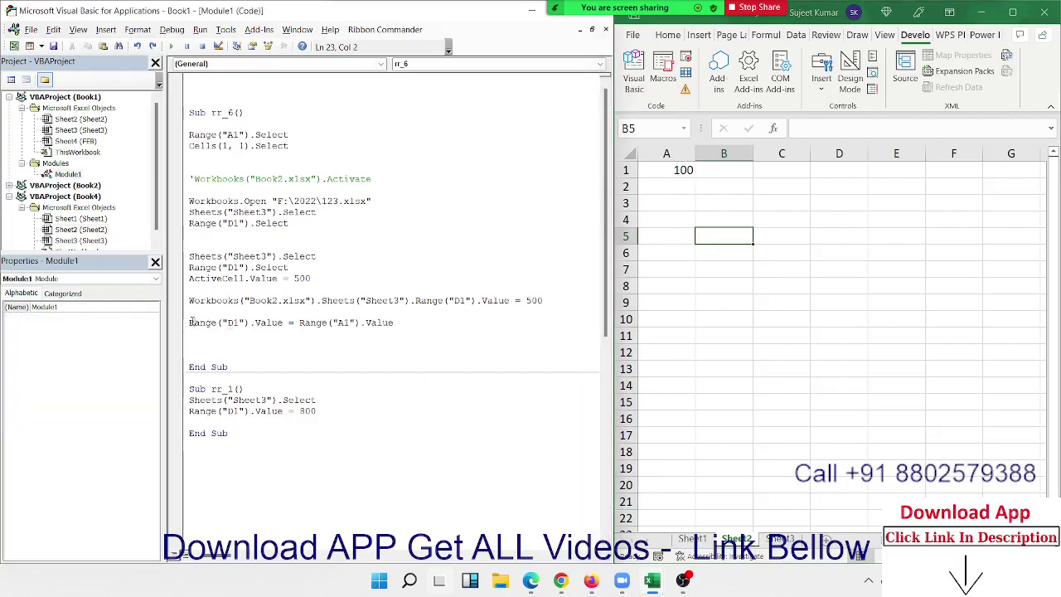
text(sheets)
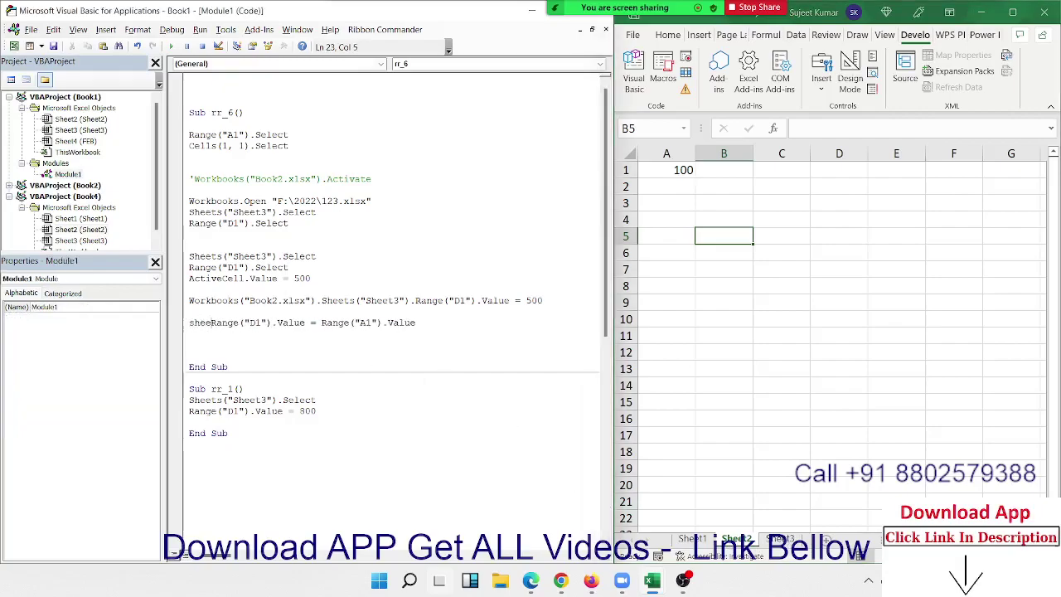
text((")
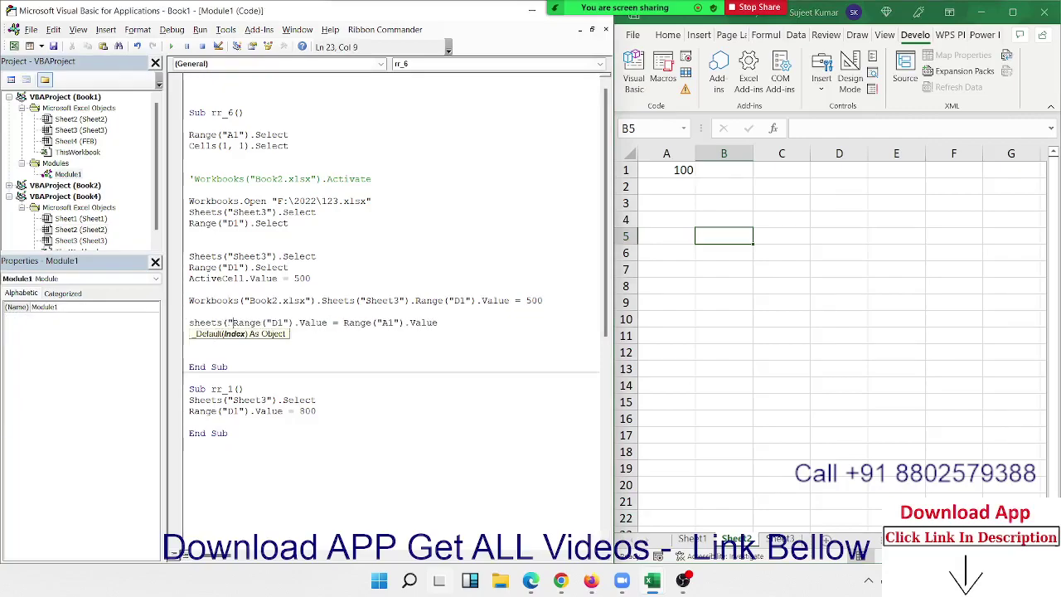
text(S)
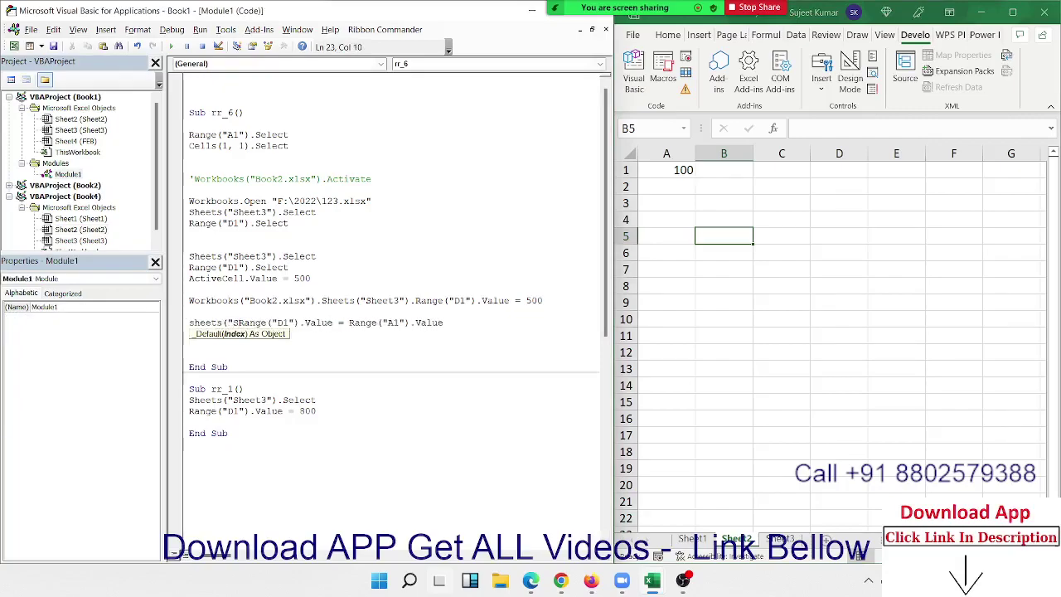
text(heet3)
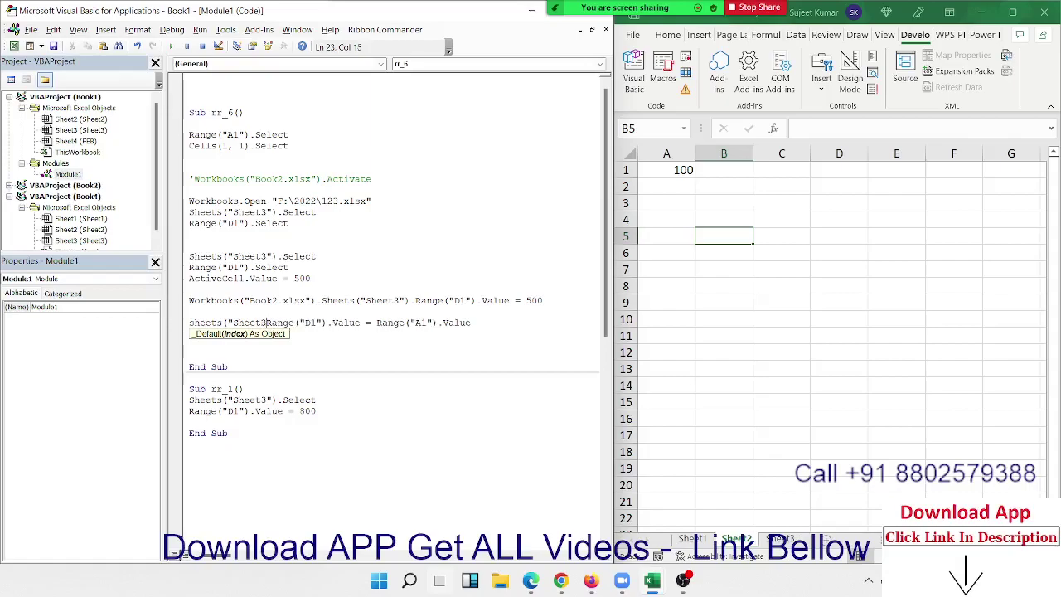
text(").)
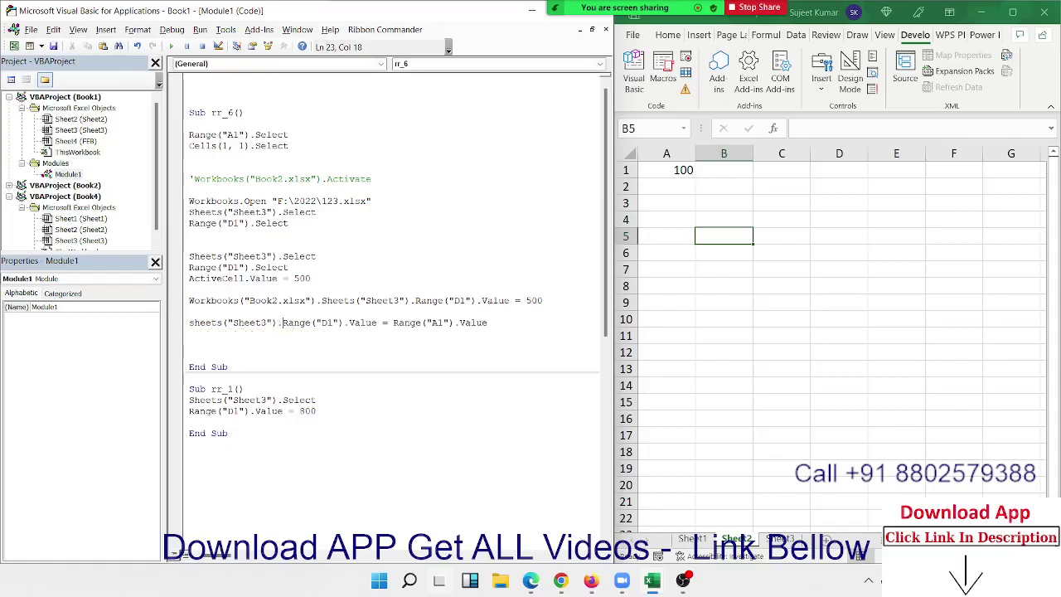
click(210, 359)
- Highlight Sheet3, D1, Range("A1").Value and the Sheets qualifier to explain the line
double_click(252, 323)
click(305, 332)
double_click(337, 323)
click(377, 323)
drag(394, 323, 497, 323)
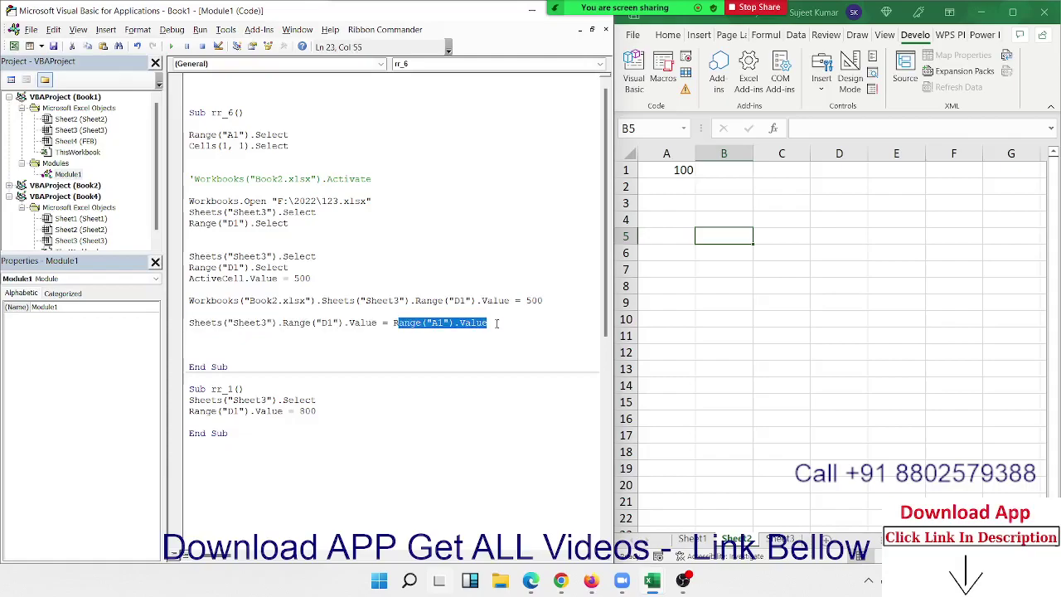
click(474, 344)
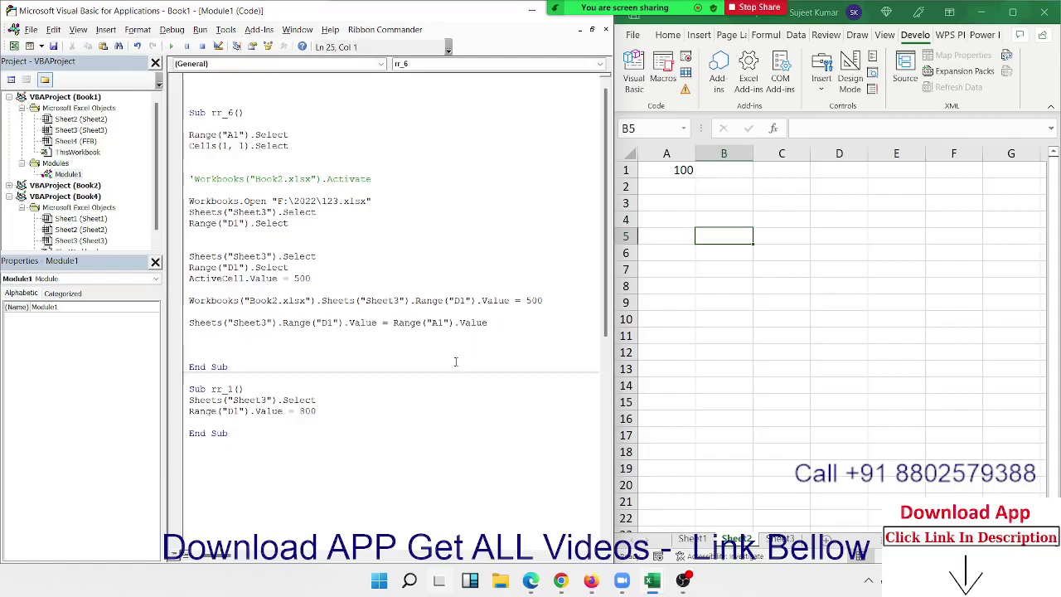
drag(279, 323, 178, 323)
click(397, 323)
click(722, 450)
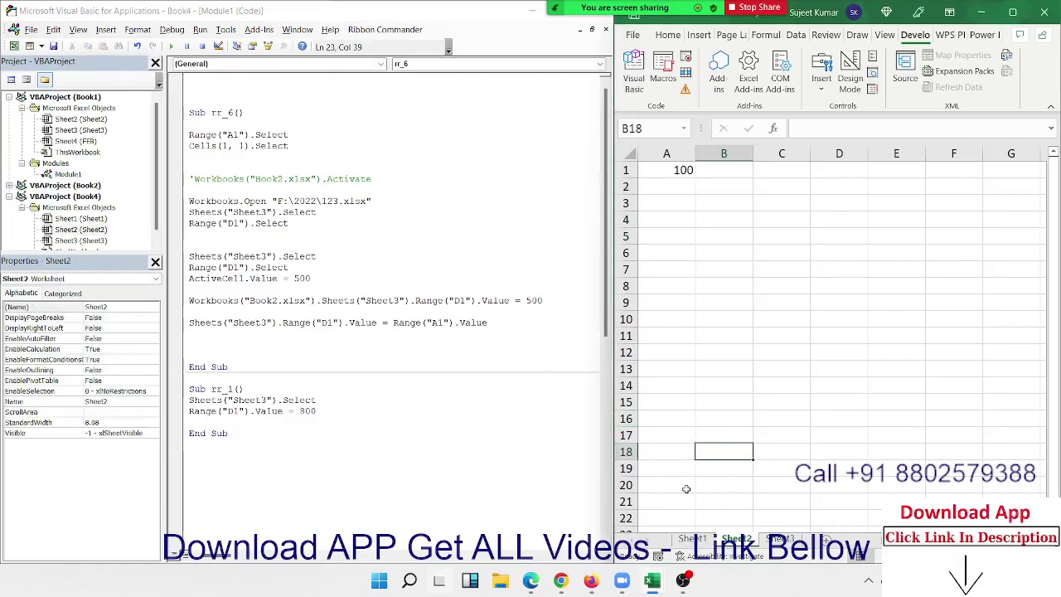
click(712, 237)
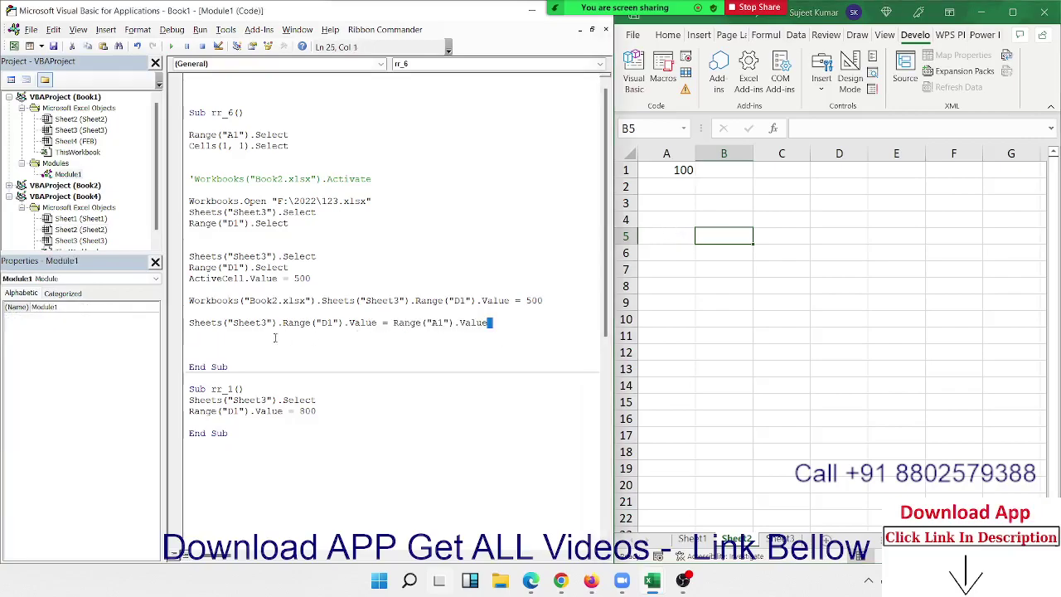
- Copy the Sheets("Sheet3") line over rr_1's two body lines, adding blank lines around it
drag(509, 326, 186, 323)
key(ctrl+c)
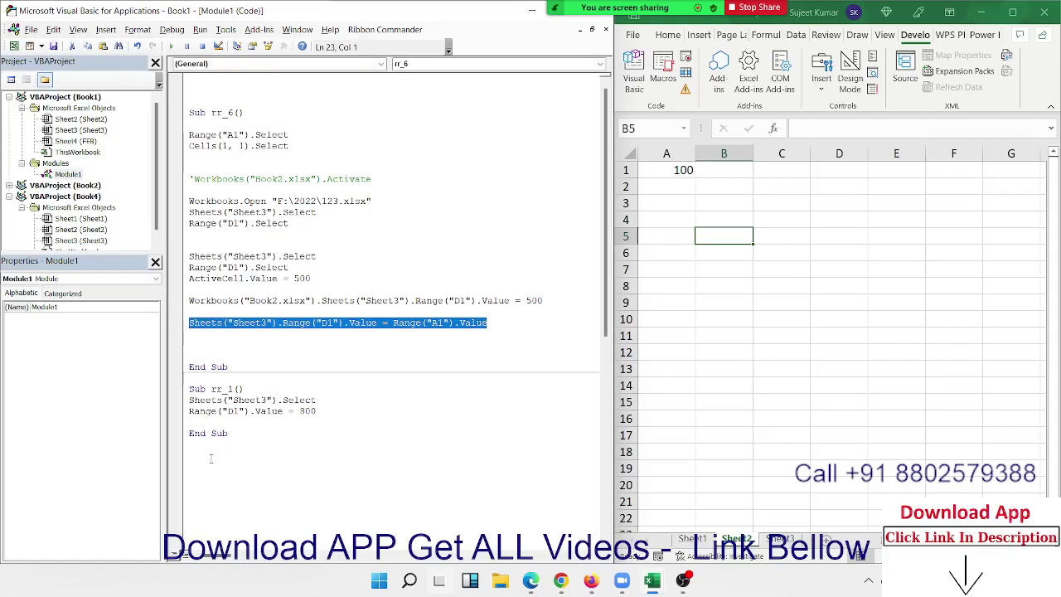
click(211, 455)
drag(239, 425, 189, 396)
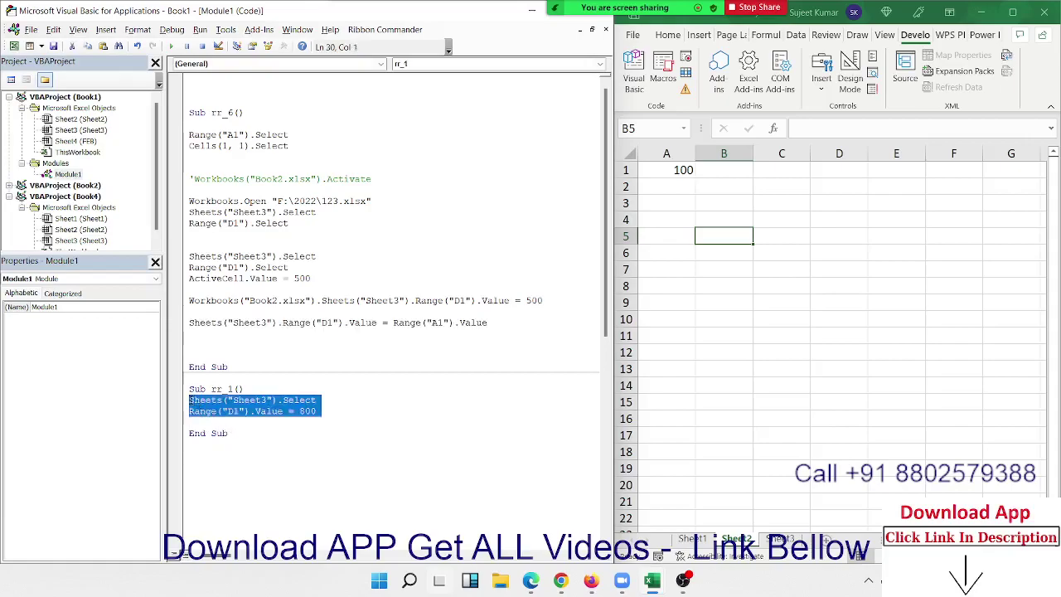
key(ctrl+v)
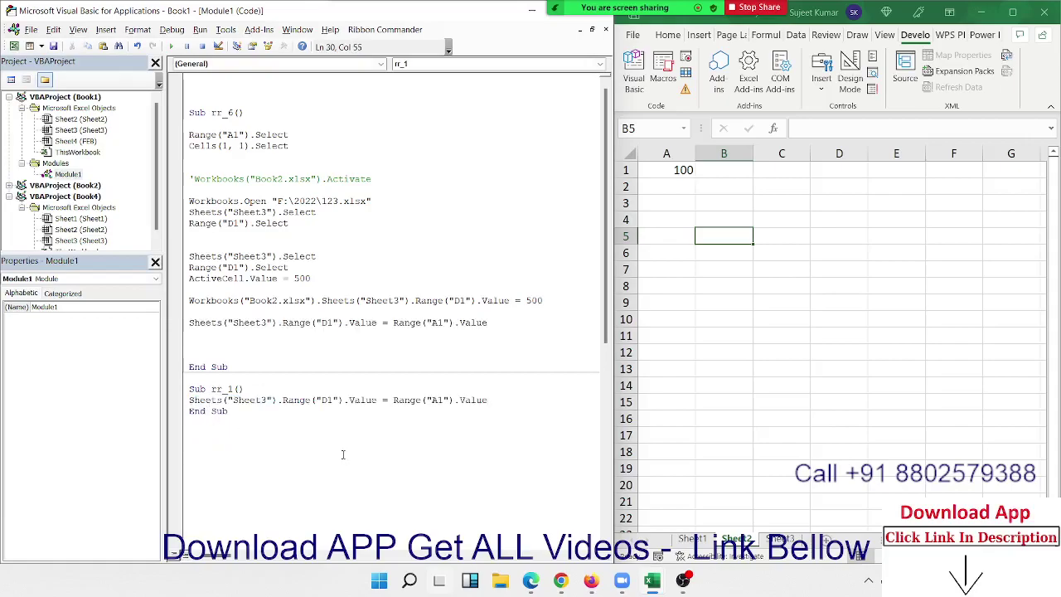
click(270, 387)
key(Return)
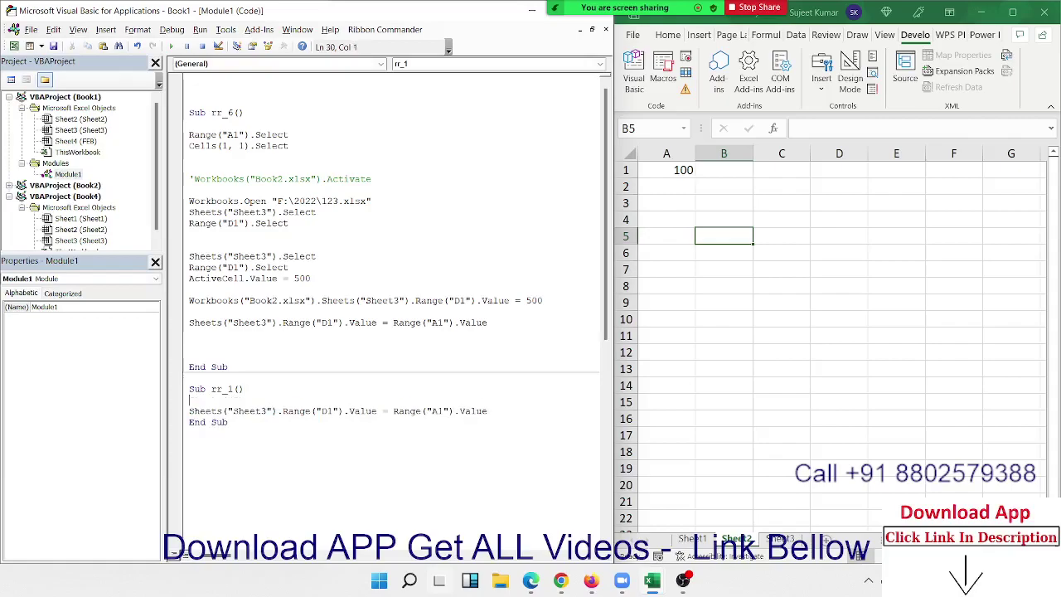
click(189, 422)
key(Return)
- Run rr_1 and confirm Sheet3's D1 now shows A1's value 100
click(687, 170)
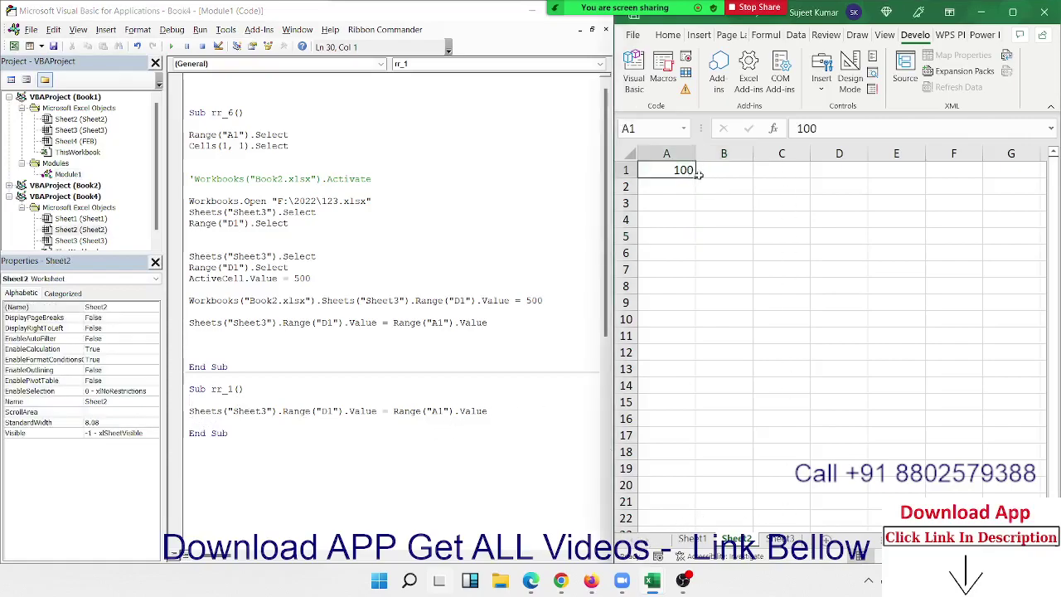
click(770, 540)
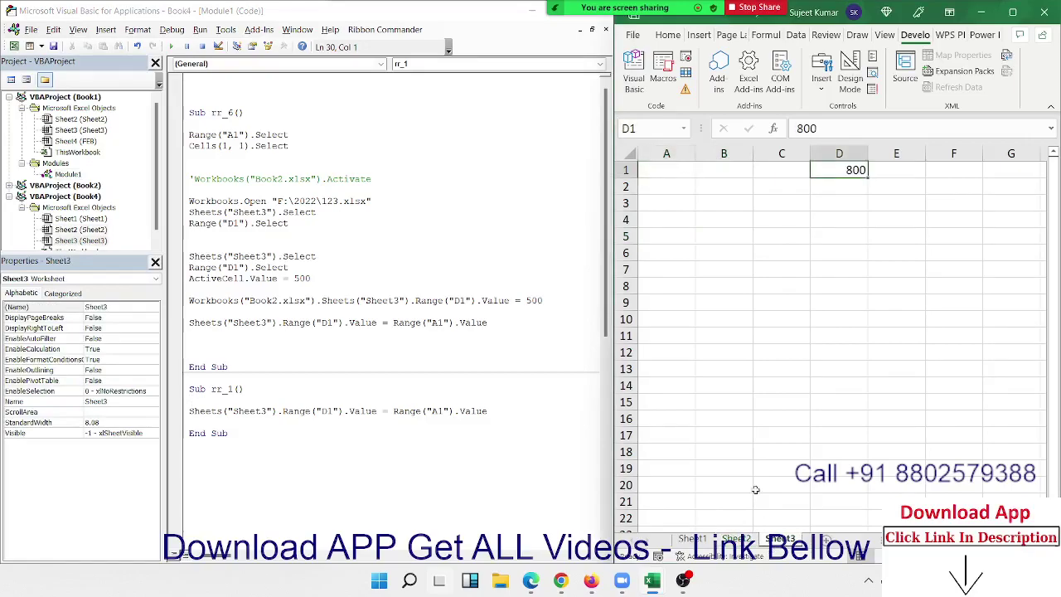
click(733, 540)
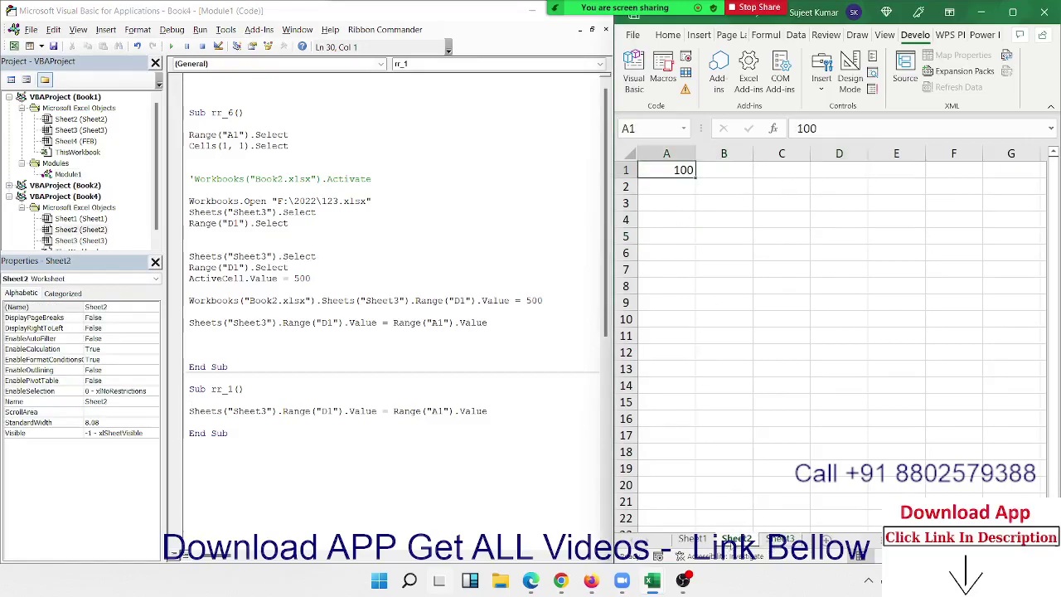
click(239, 417)
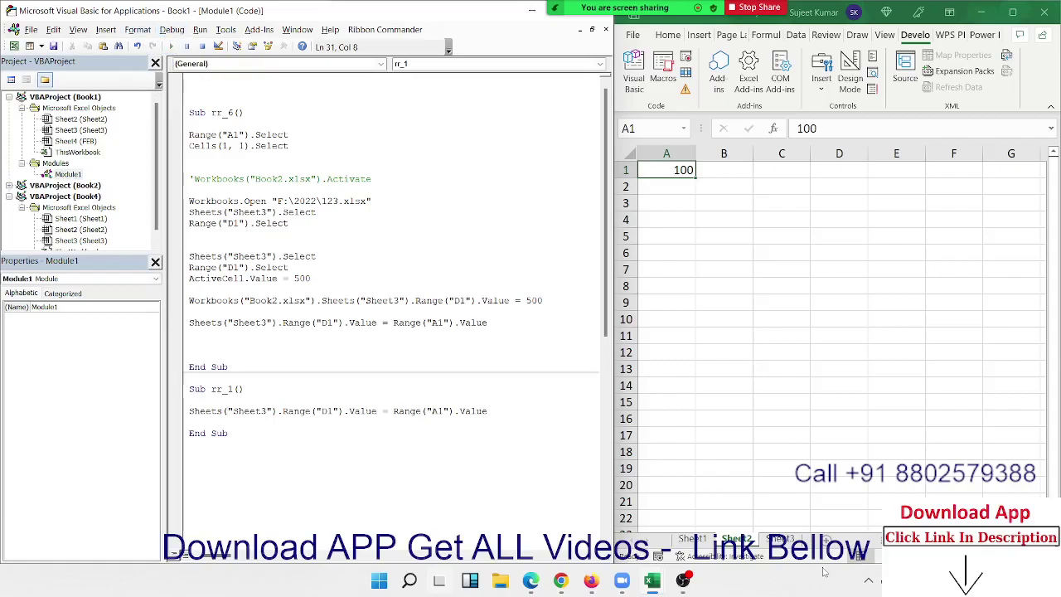
click(782, 539)
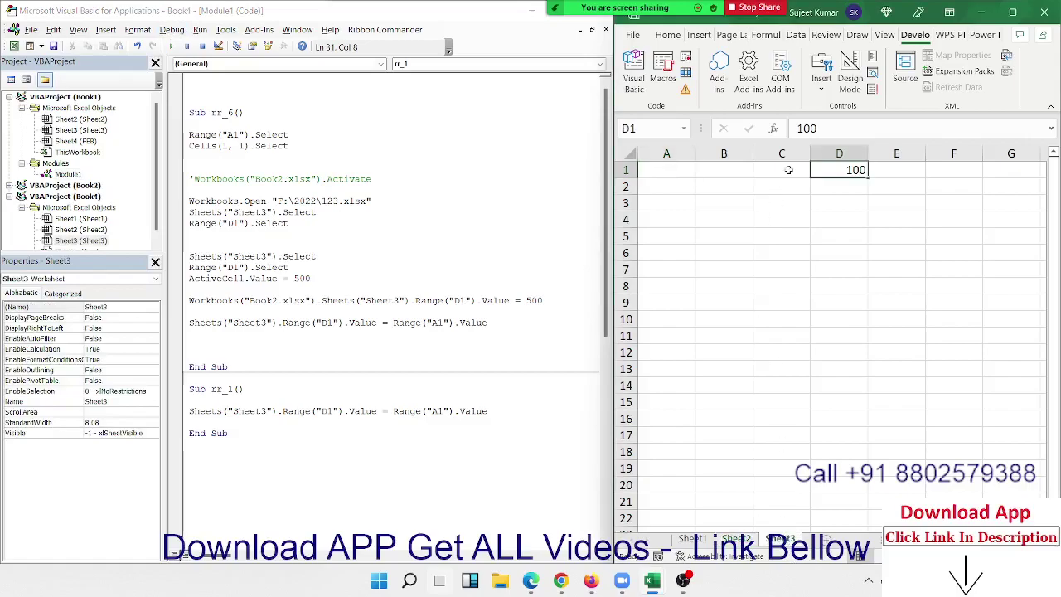
click(746, 538)
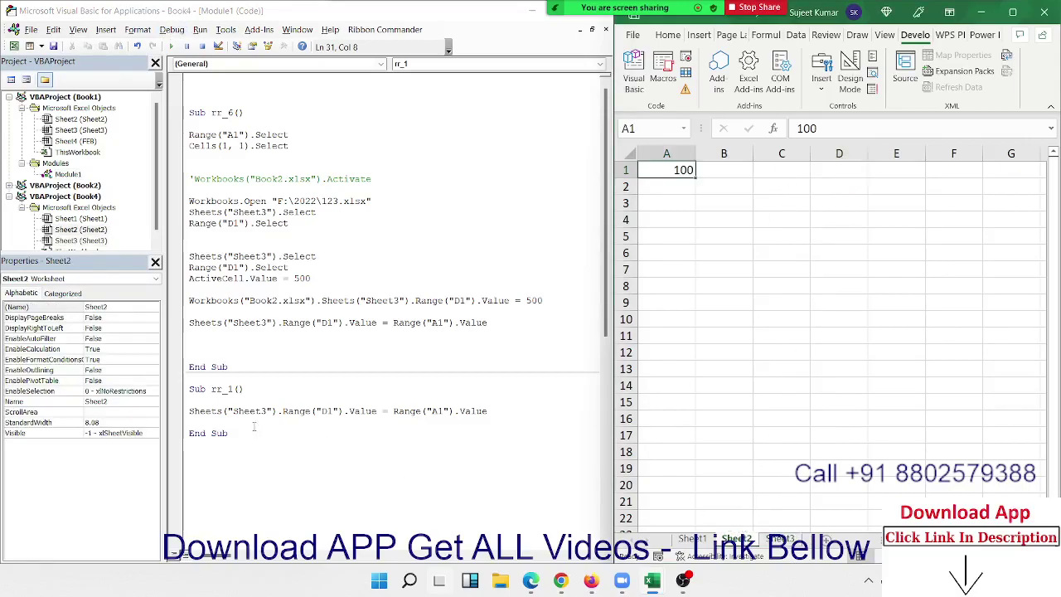
drag(253, 426, 210, 388)
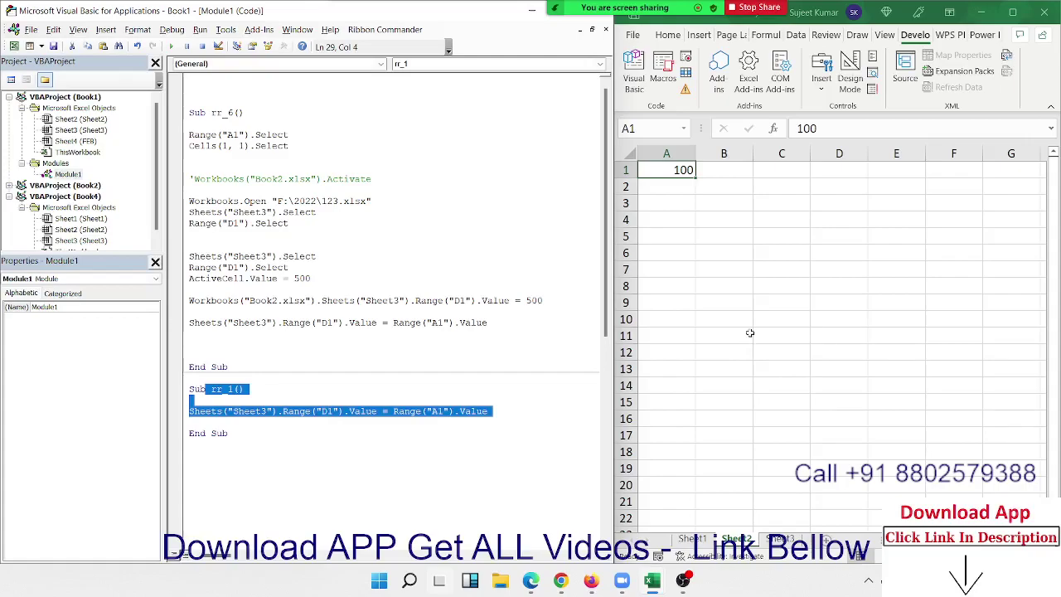
- Enter 955 in Sheet2's C4 and make it the active cell
key(Left)
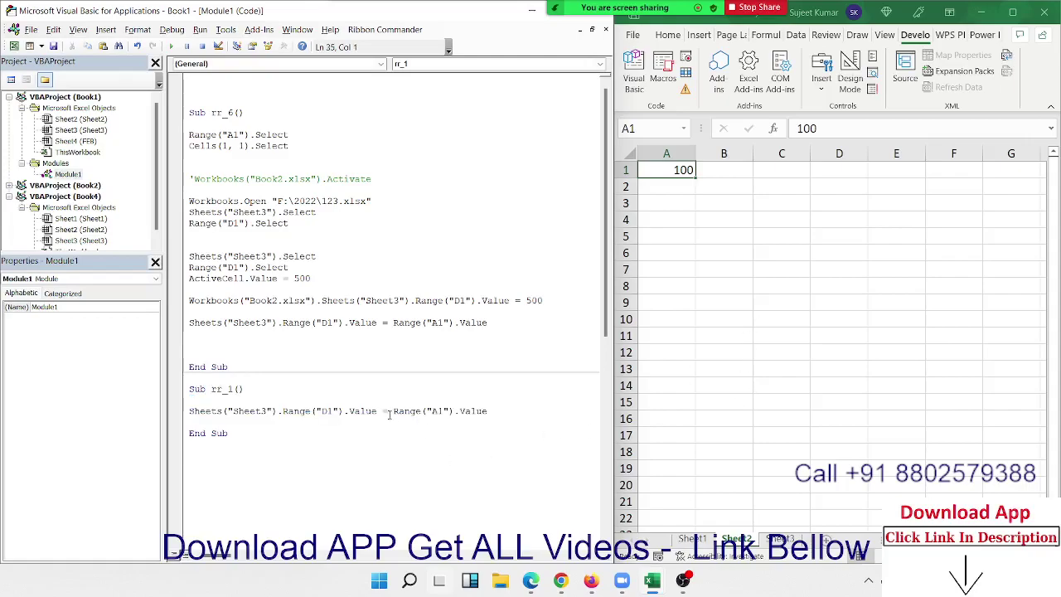
drag(395, 411, 487, 411)
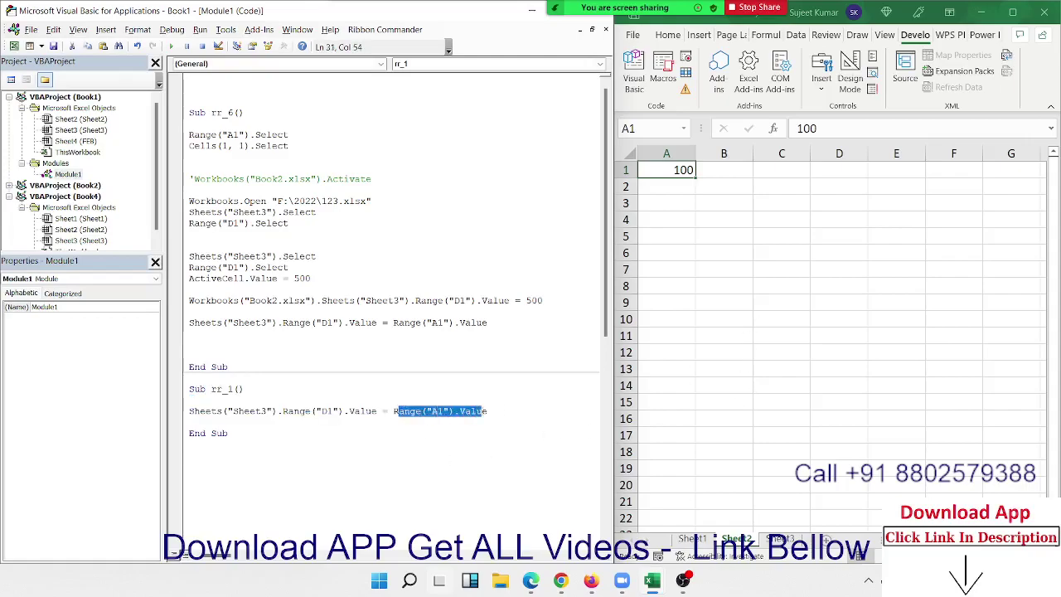
click(764, 219)
text(955)
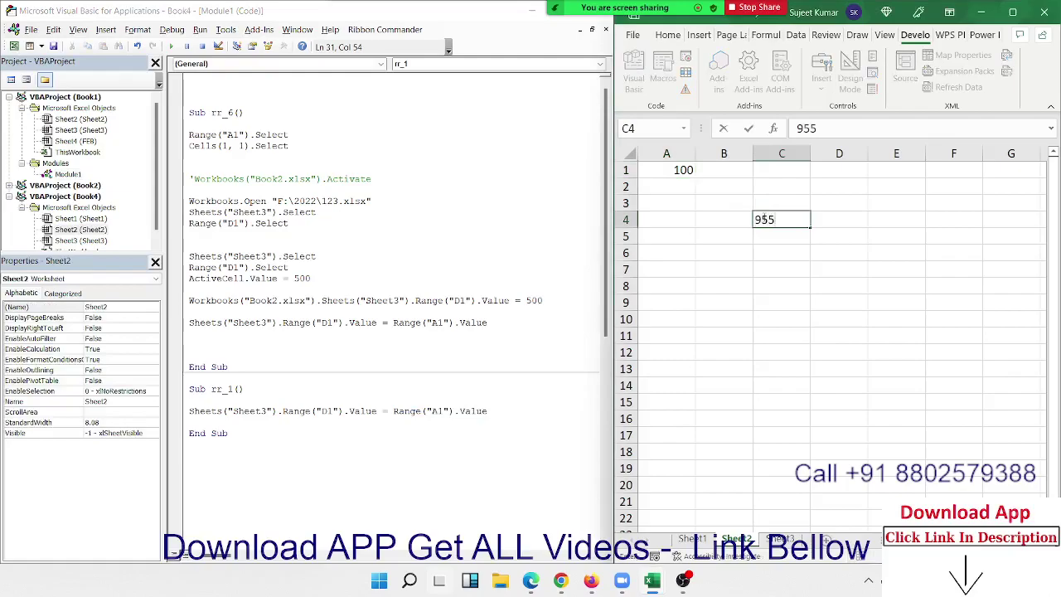
click(833, 297)
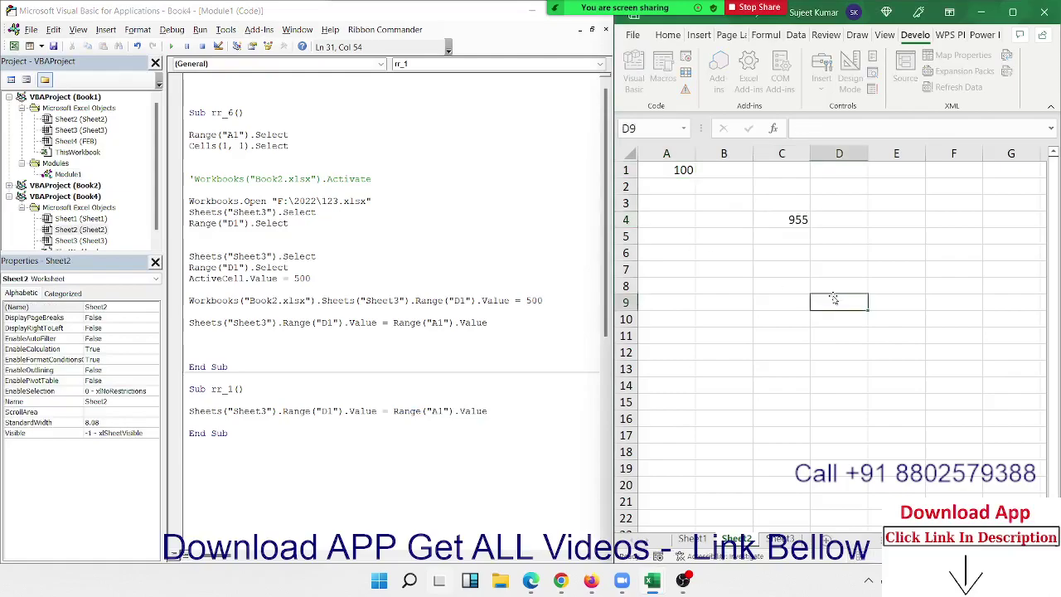
click(785, 222)
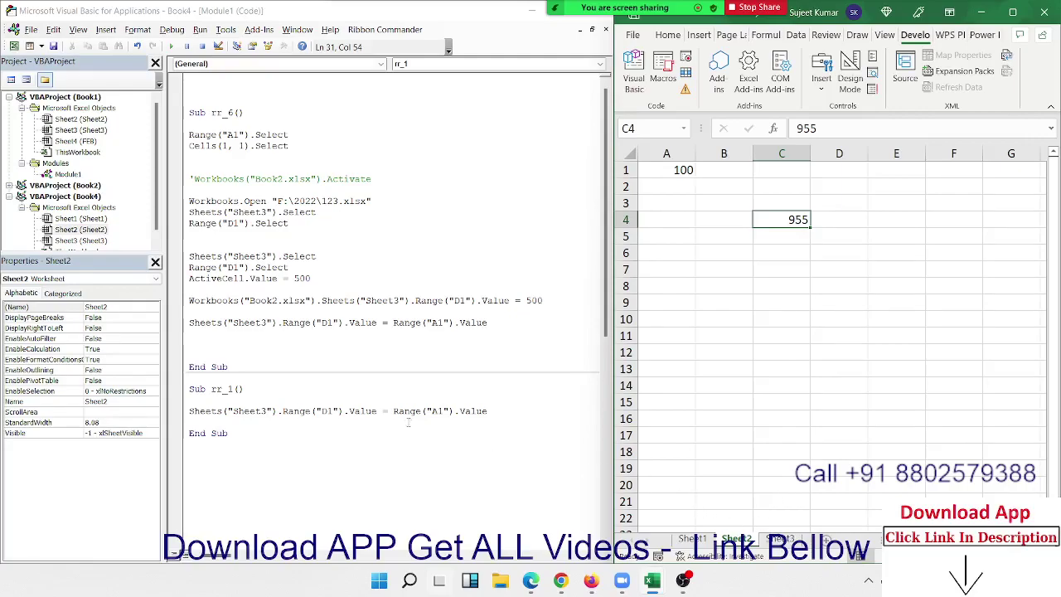
- Replace Range("A1") with ActiveCell in rr_1 and run the macro
drag(393, 412, 454, 412)
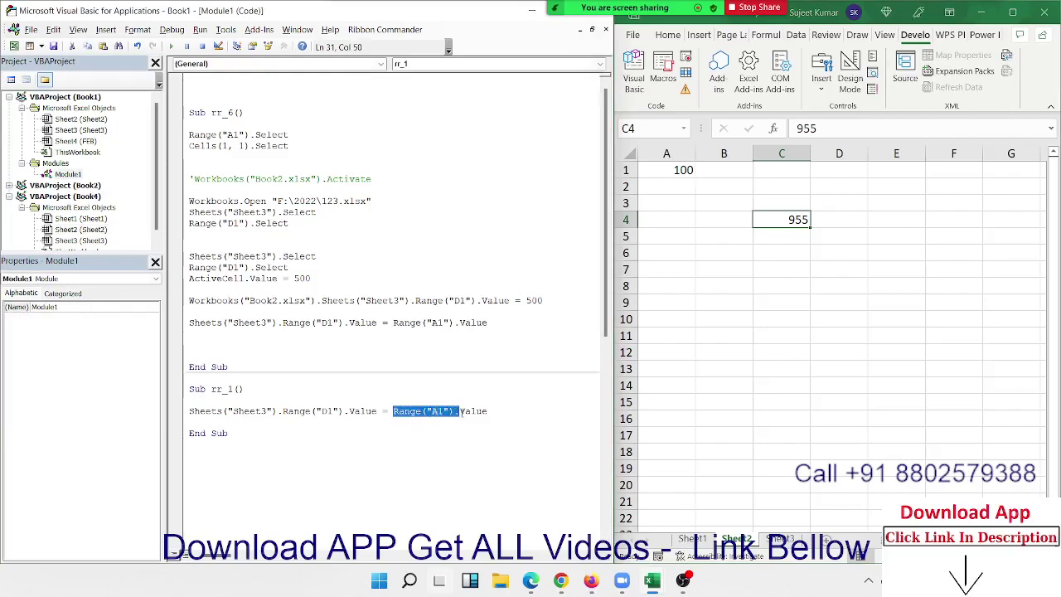
text(a)
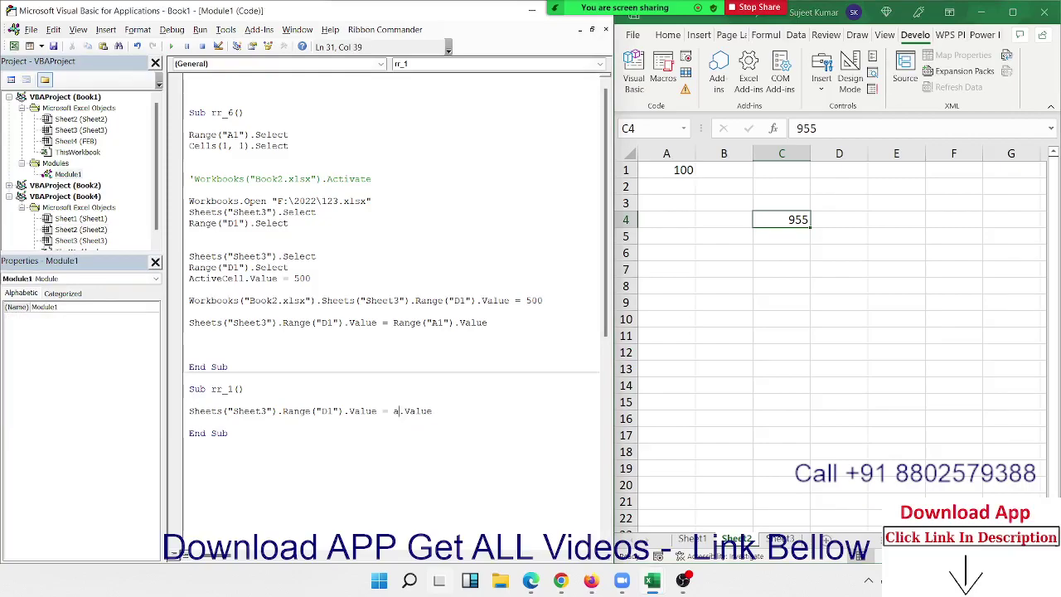
text(ctiv)
text(ecell)
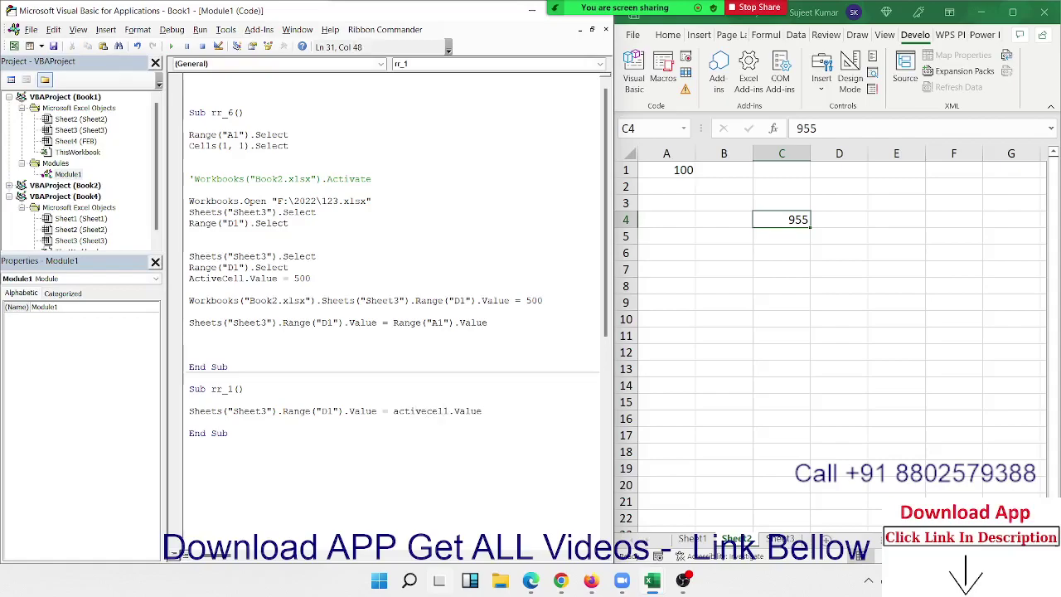
click(446, 506)
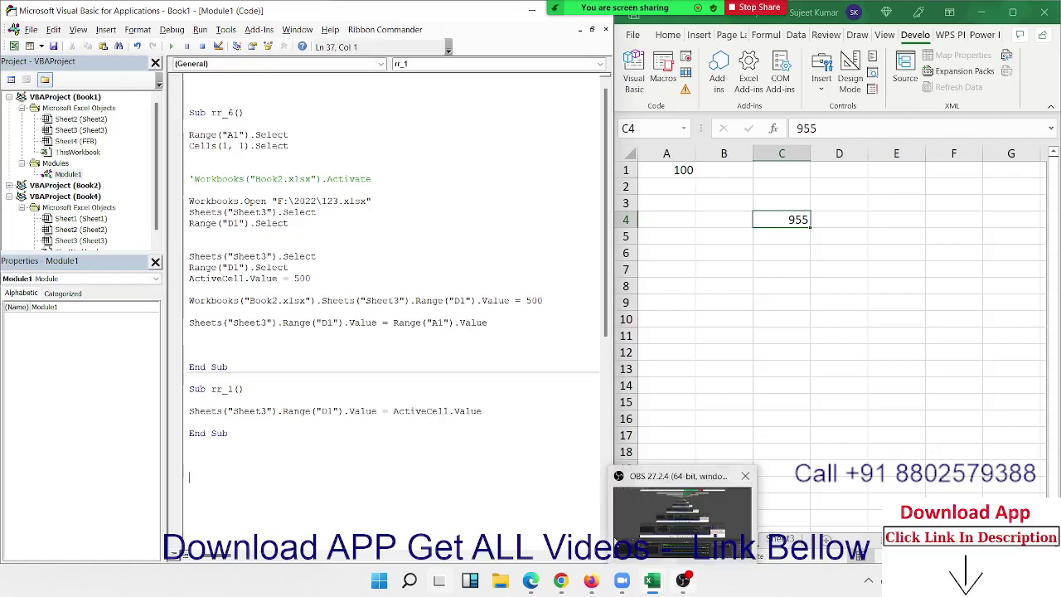
click(374, 409)
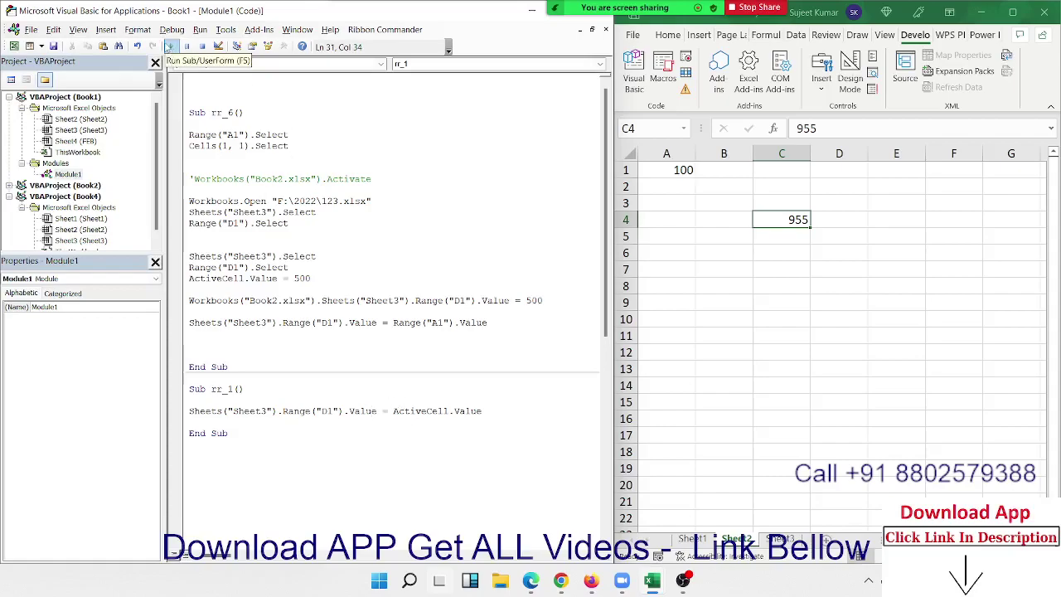
click(168, 46)
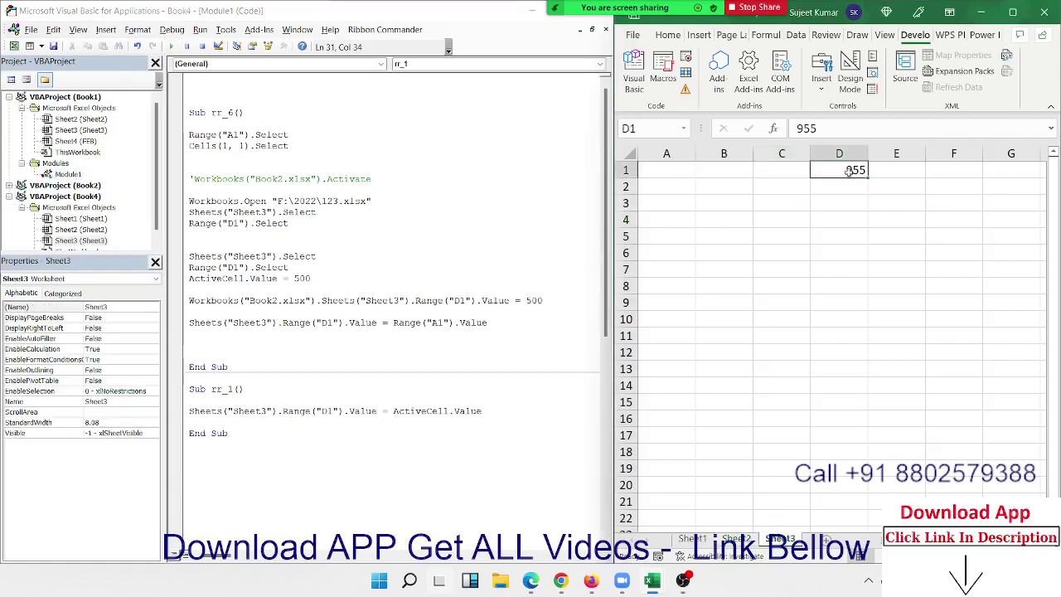
- Enter 652 in Sheet2's B12, keep it active, and run rr_1 again
click(736, 538)
click(701, 349)
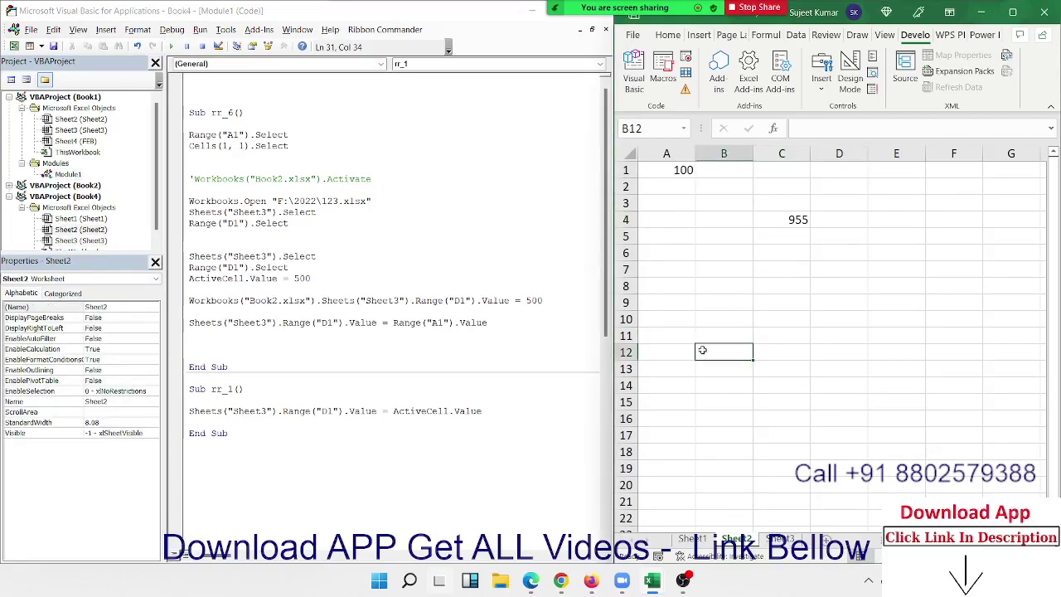
text(652)
click(663, 417)
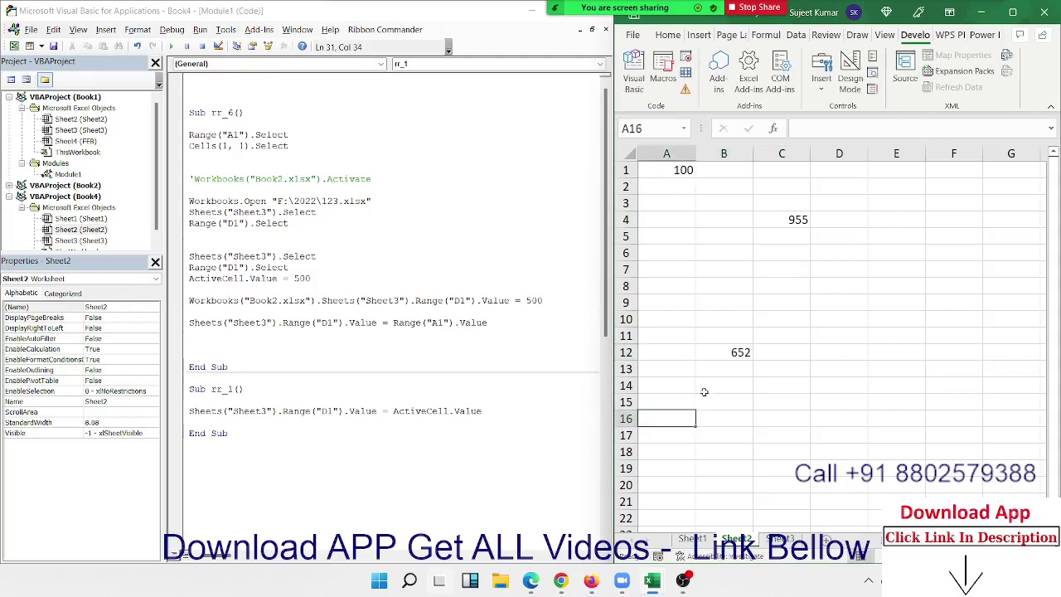
click(719, 353)
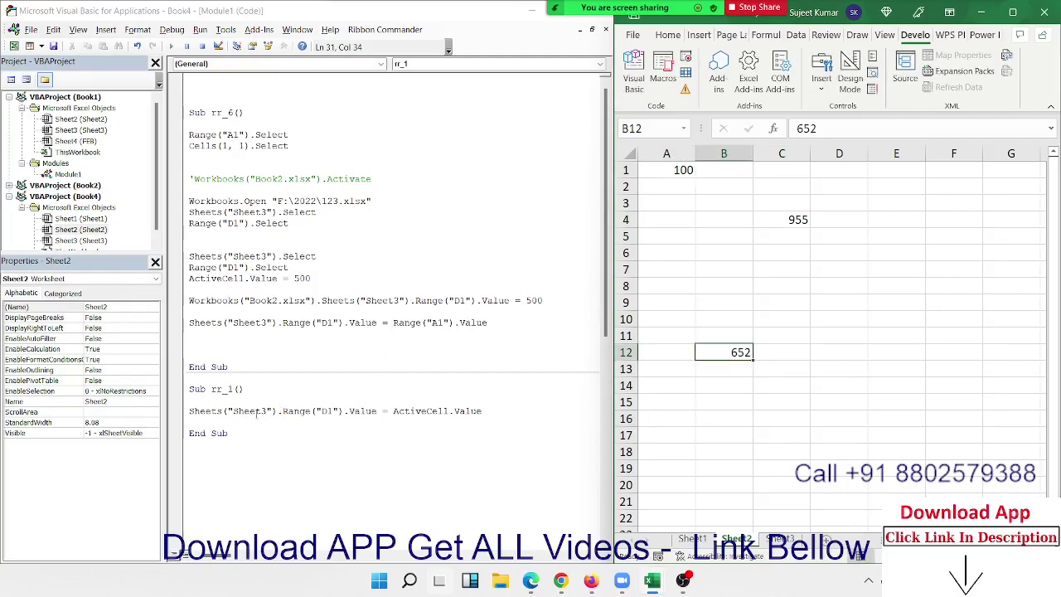
click(257, 412)
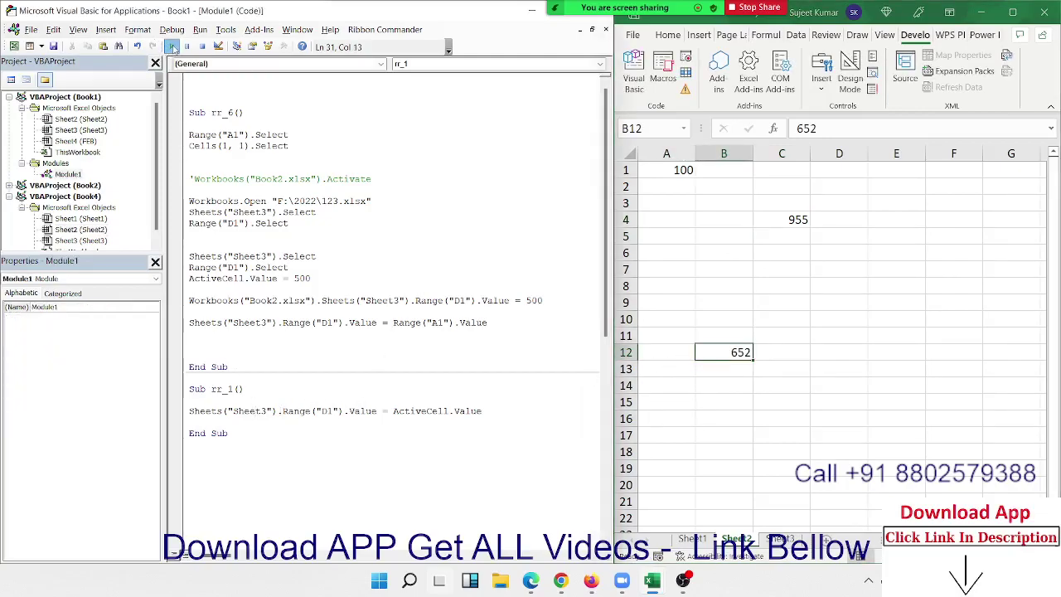
click(173, 47)
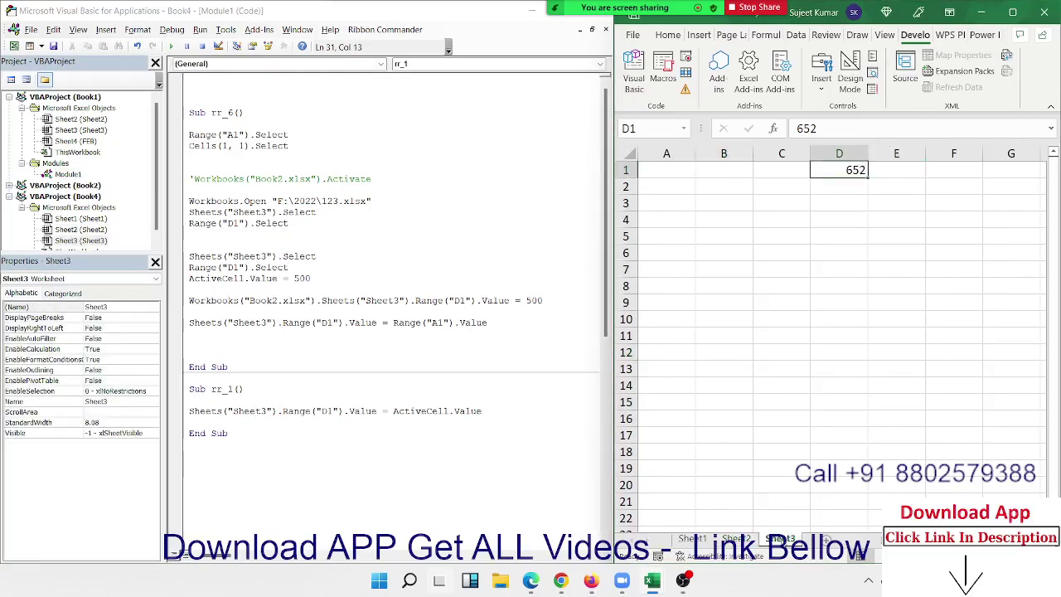
click(736, 538)
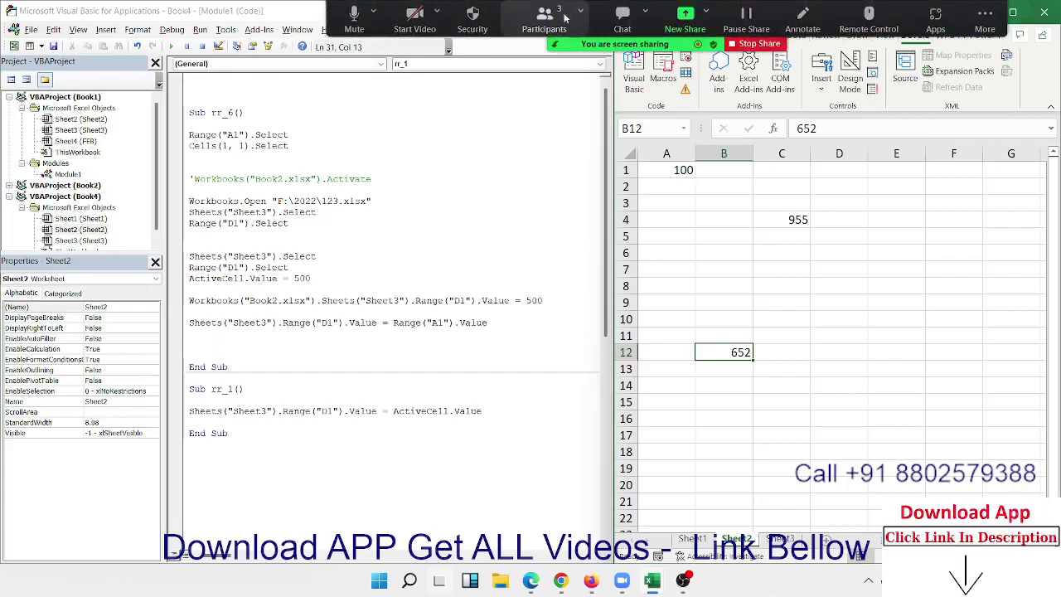
- Insert Sheets("Sheet1"). before Range("A1") on rr_6's D1 assignment line
click(547, 20)
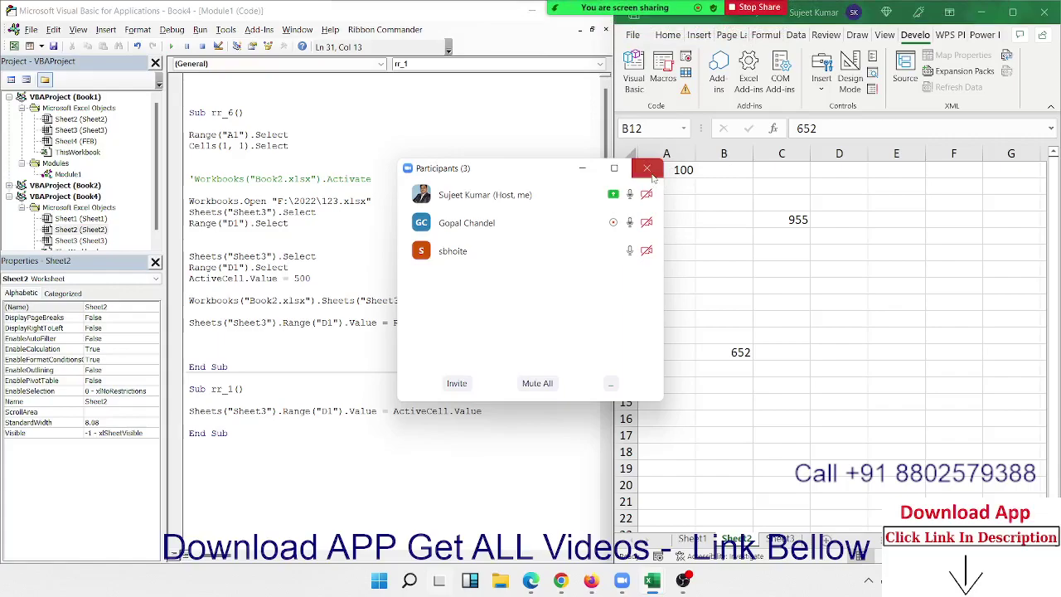
click(646, 168)
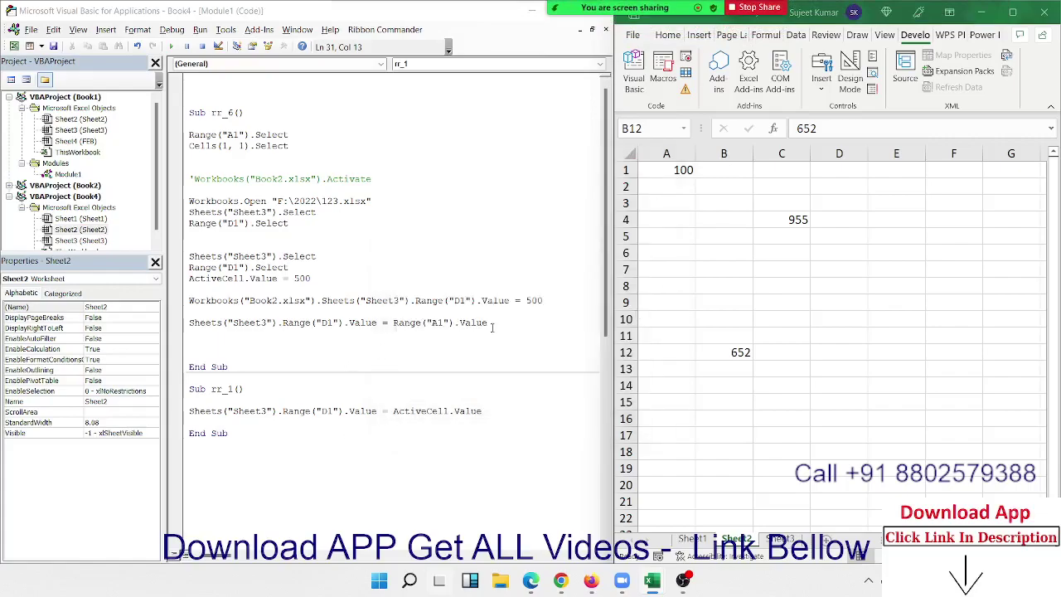
drag(492, 325, 184, 315)
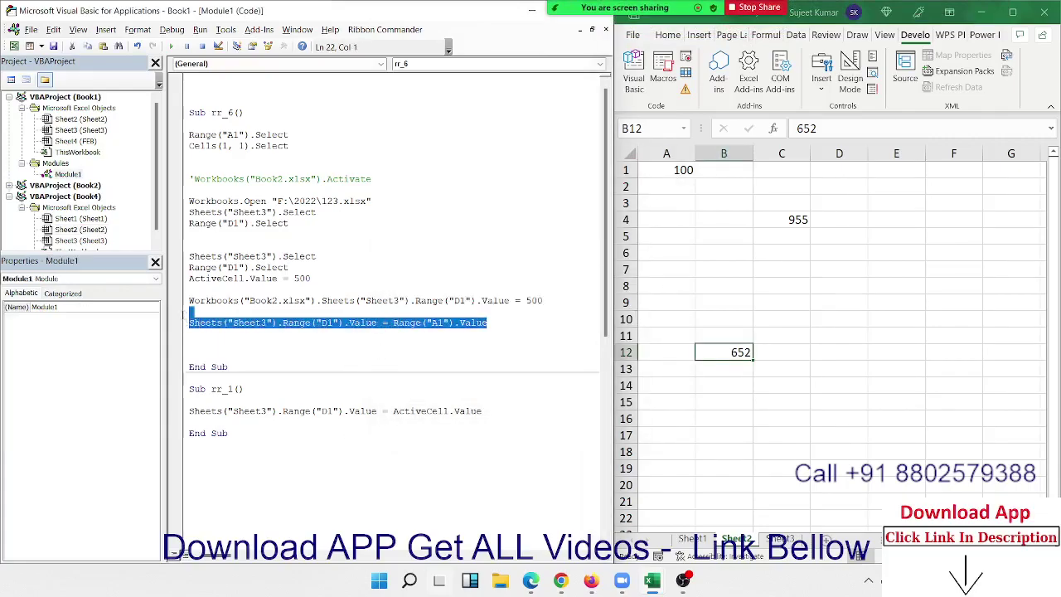
double_click(328, 323)
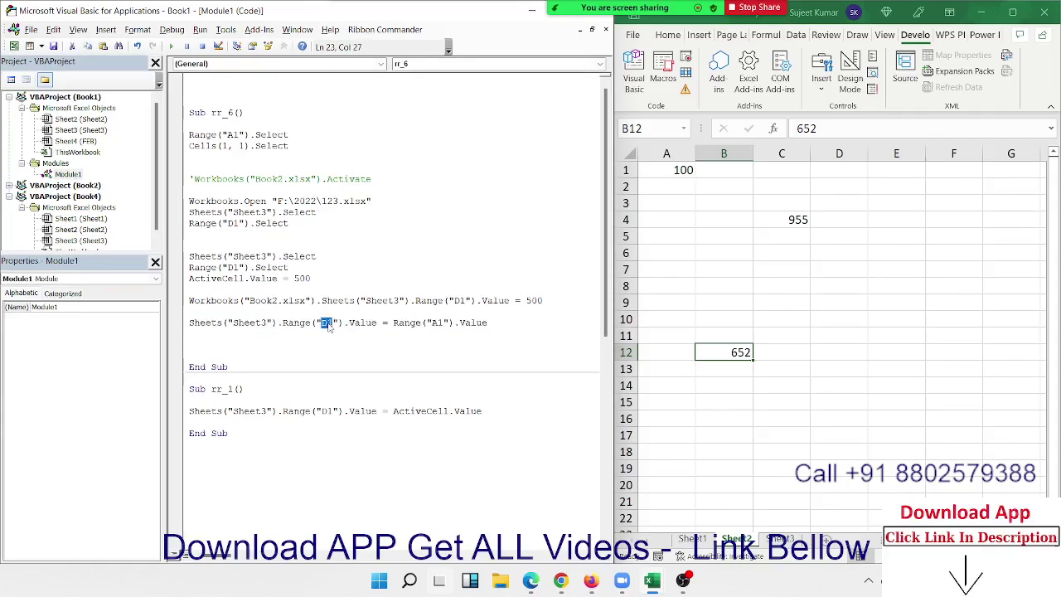
double_click(437, 323)
click(393, 322)
text(sheets)
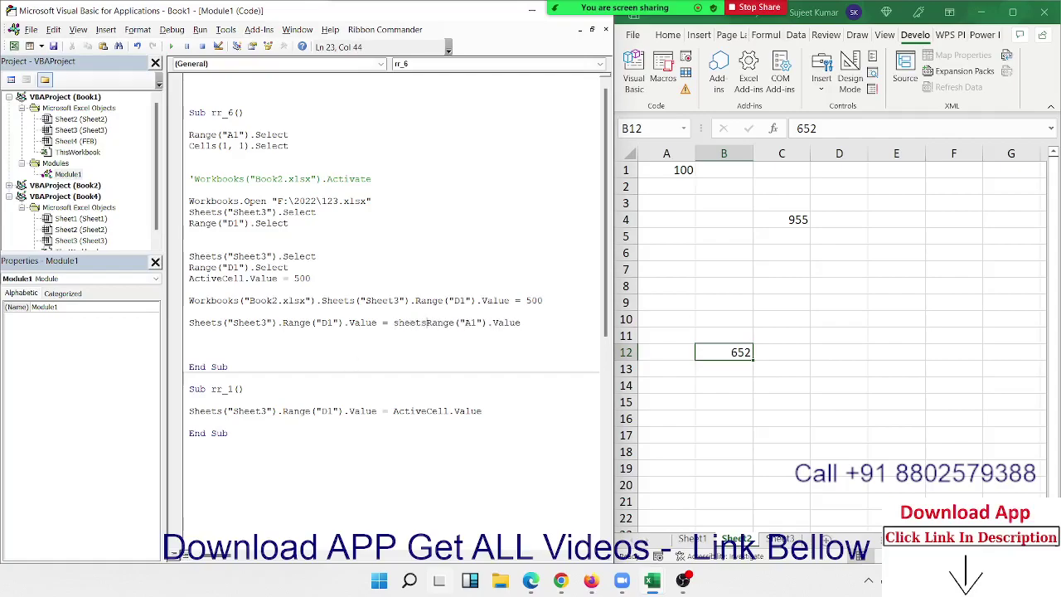
text(()
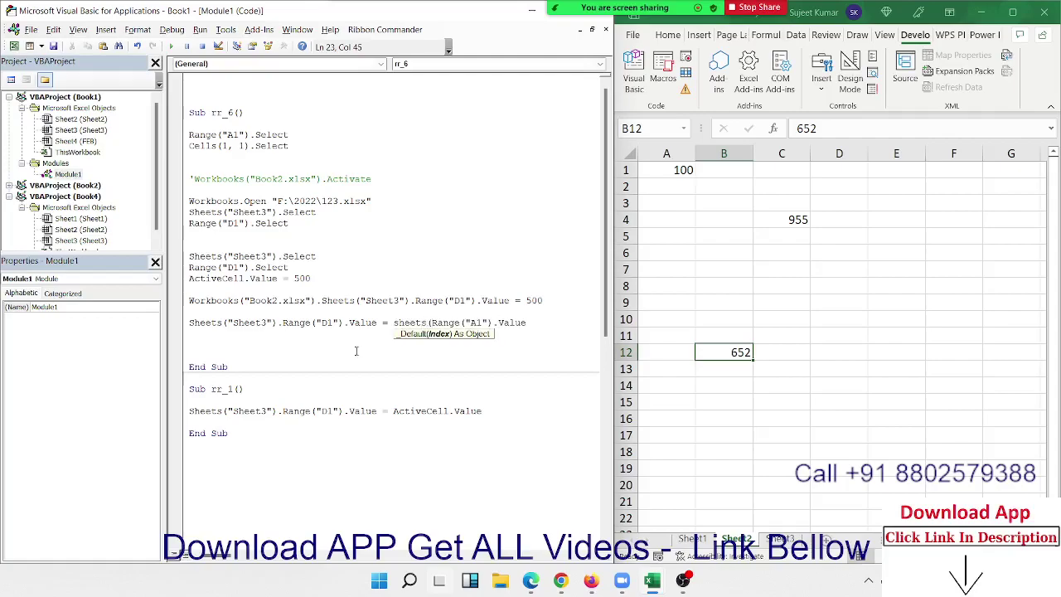
text("Sheet)
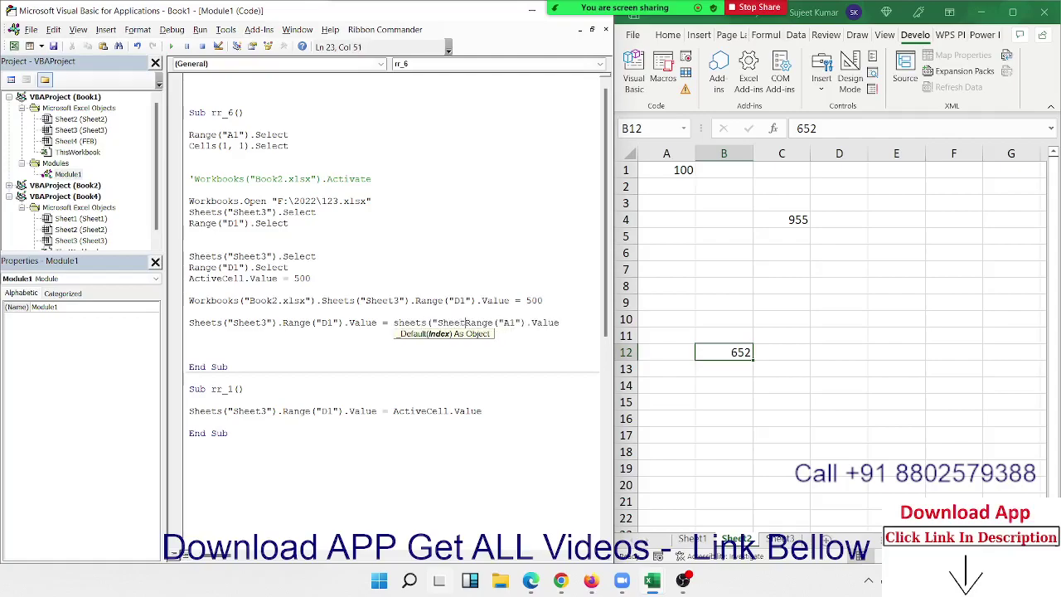
text(1").)
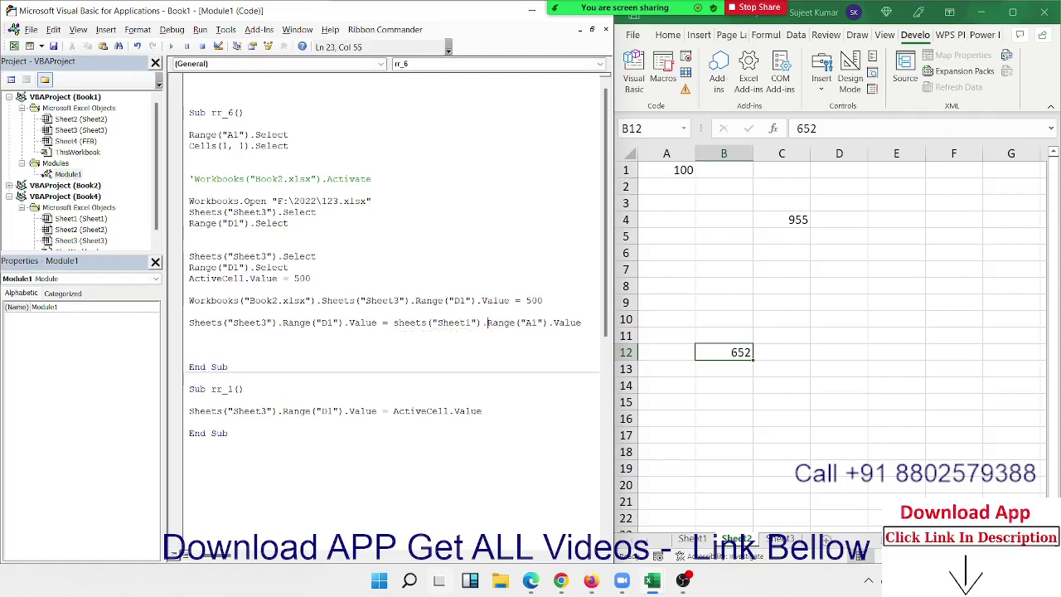
click(244, 315)
- Select C4 (955) on Sheet2 and highlight rr_1's Sheet3 D1 destination
click(416, 359)
click(787, 222)
click(787, 222)
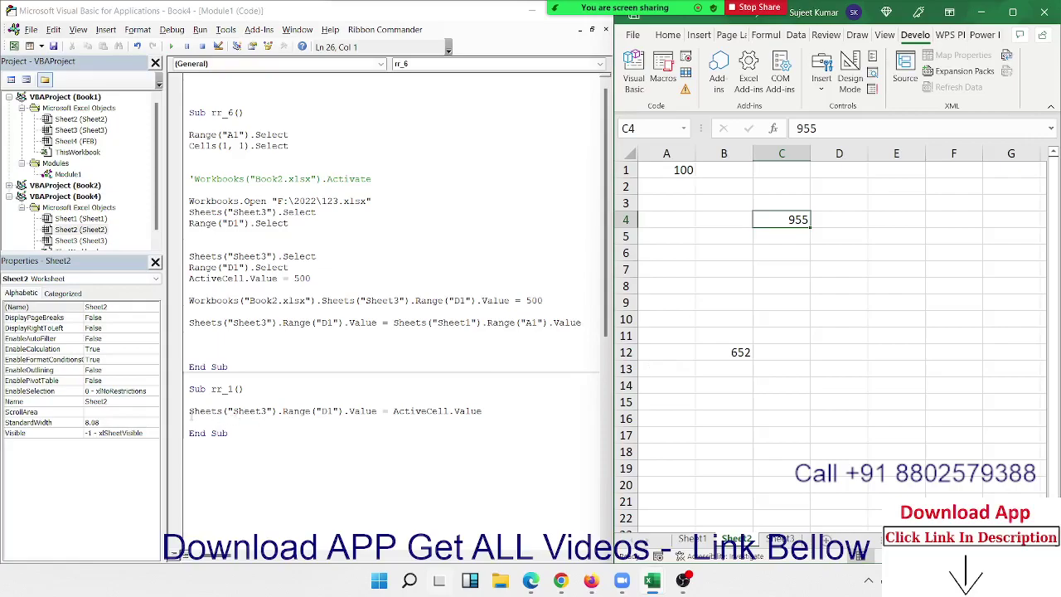
click(190, 411)
drag(190, 411, 379, 411)
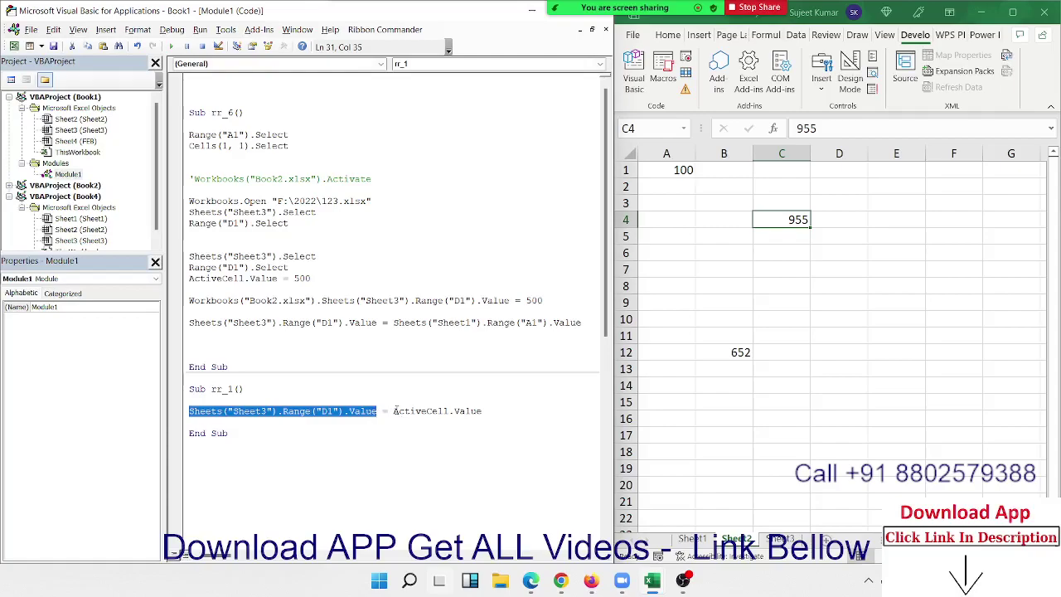
- Enter 900 in Sheet2's C9 and make it the active cell
click(729, 352)
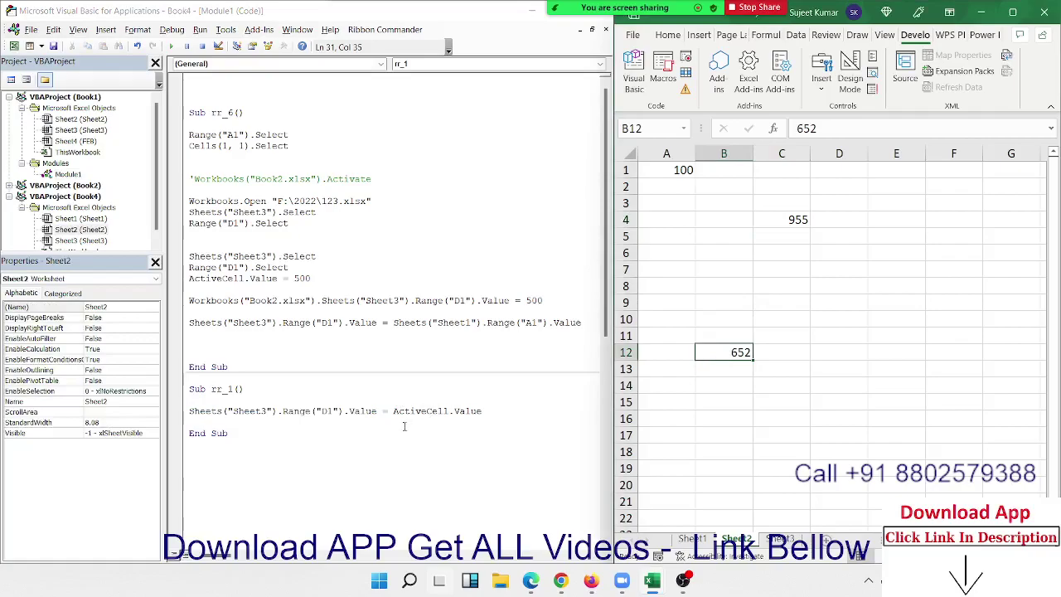
drag(393, 410, 454, 410)
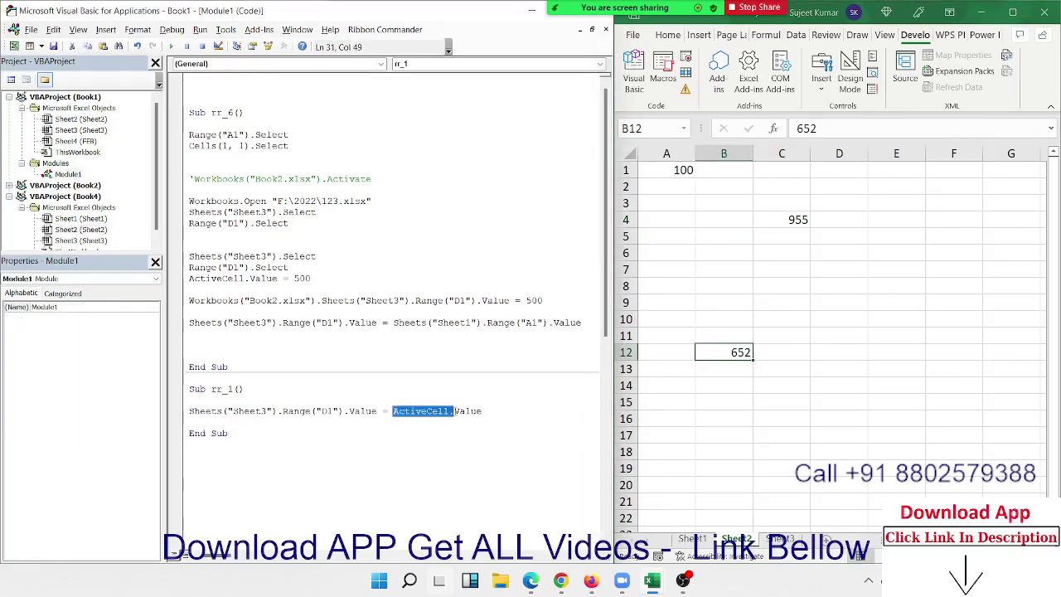
double_click(465, 411)
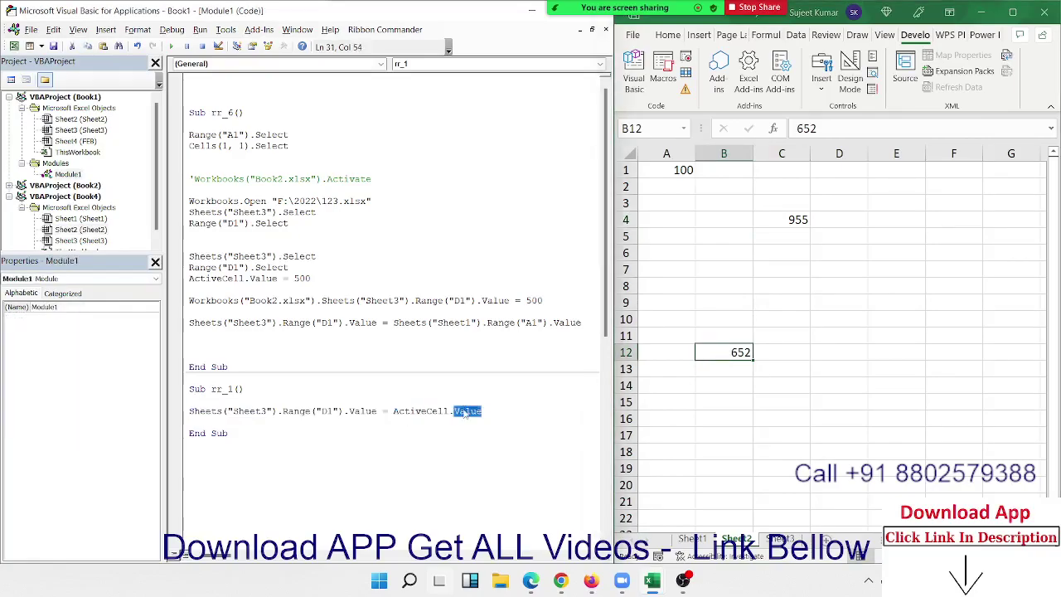
click(775, 301)
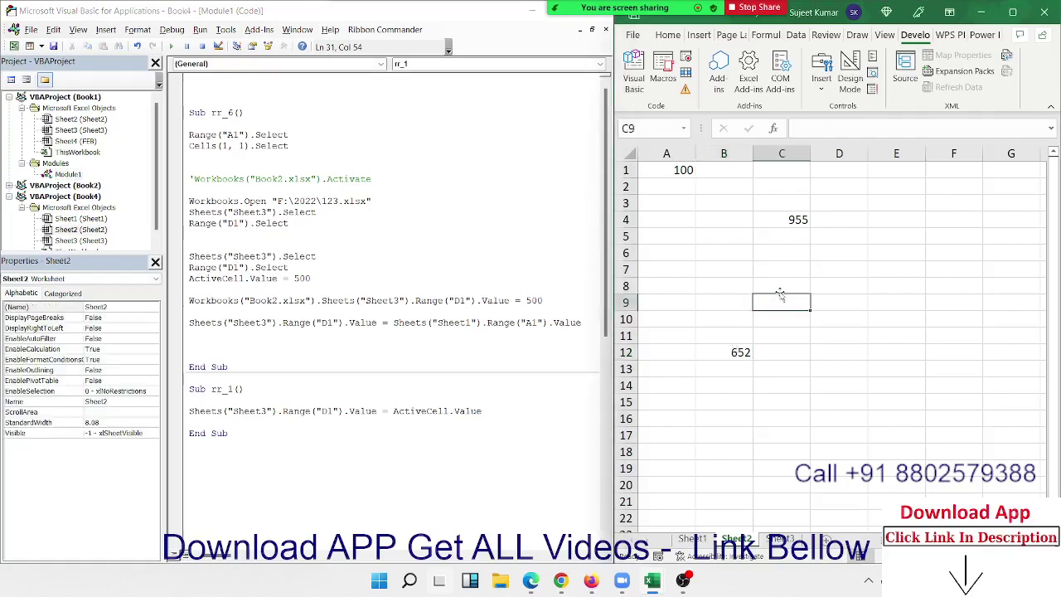
text(900)
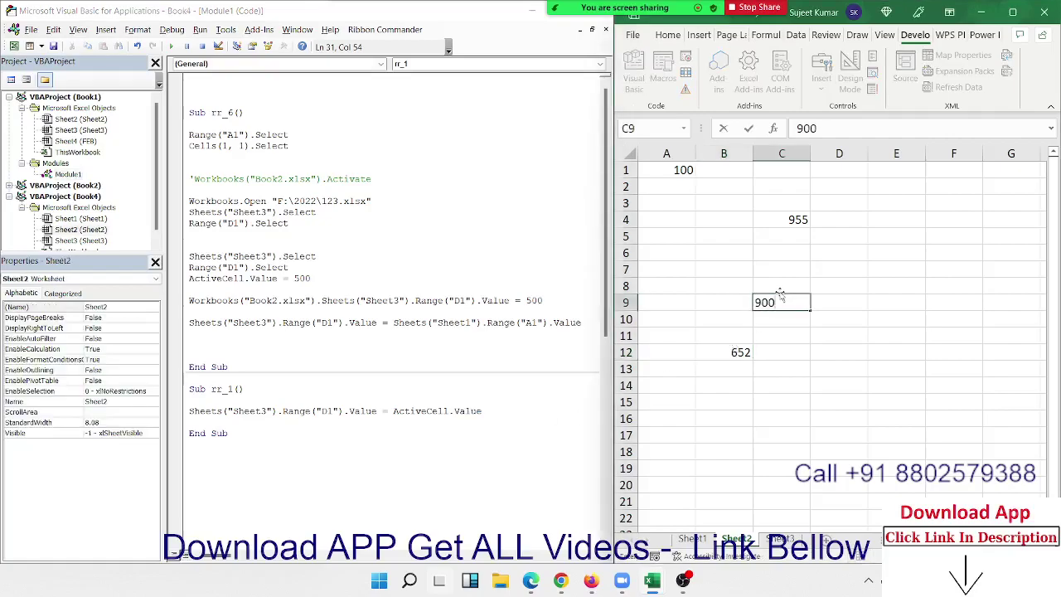
key(Return)
click(789, 302)
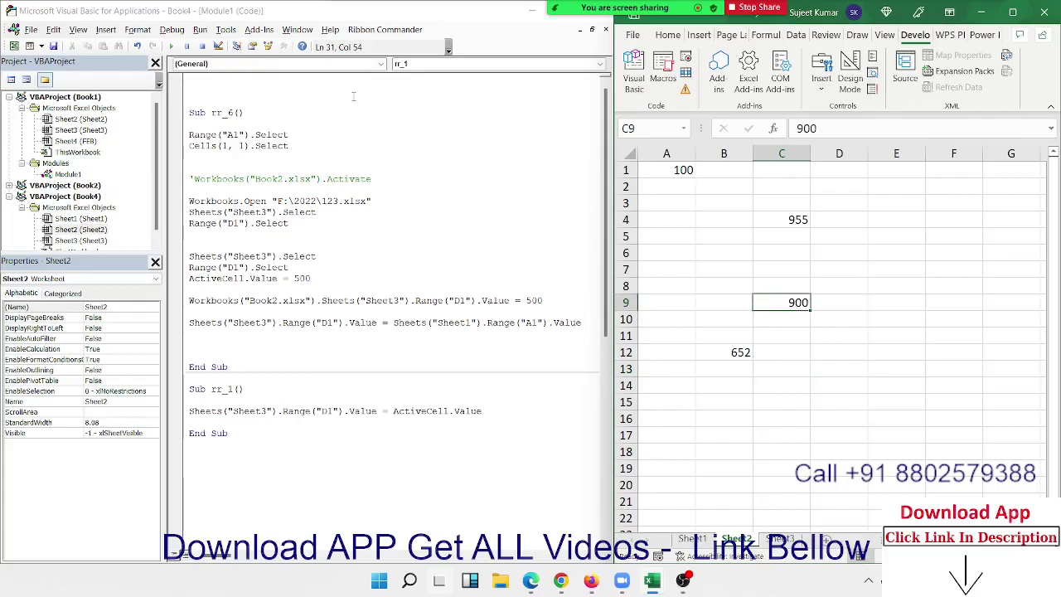
- Run rr_1 and check that Sheet3's D1 now shows 900
click(171, 47)
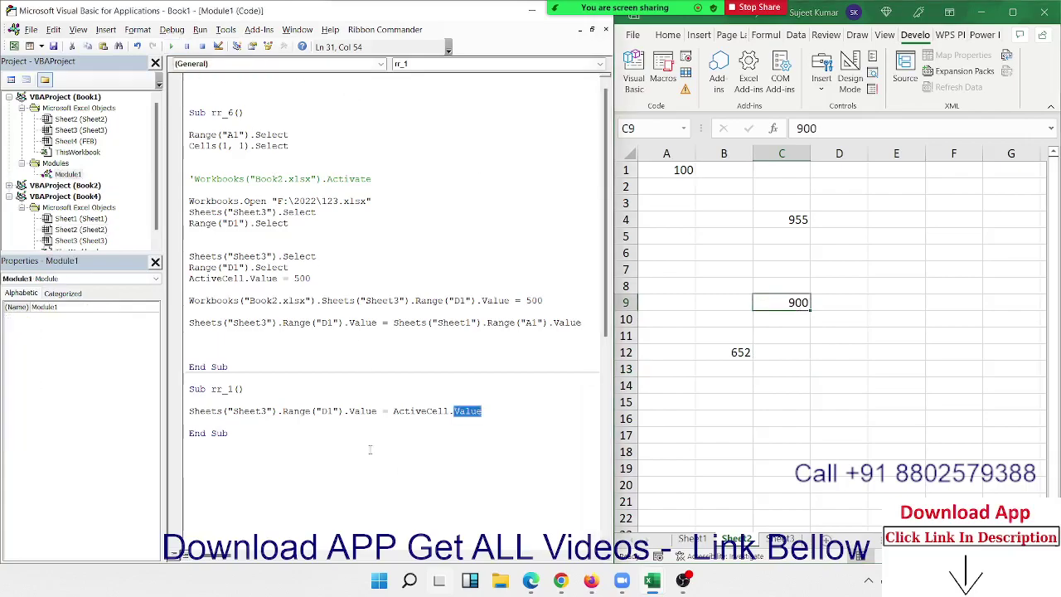
double_click(296, 410)
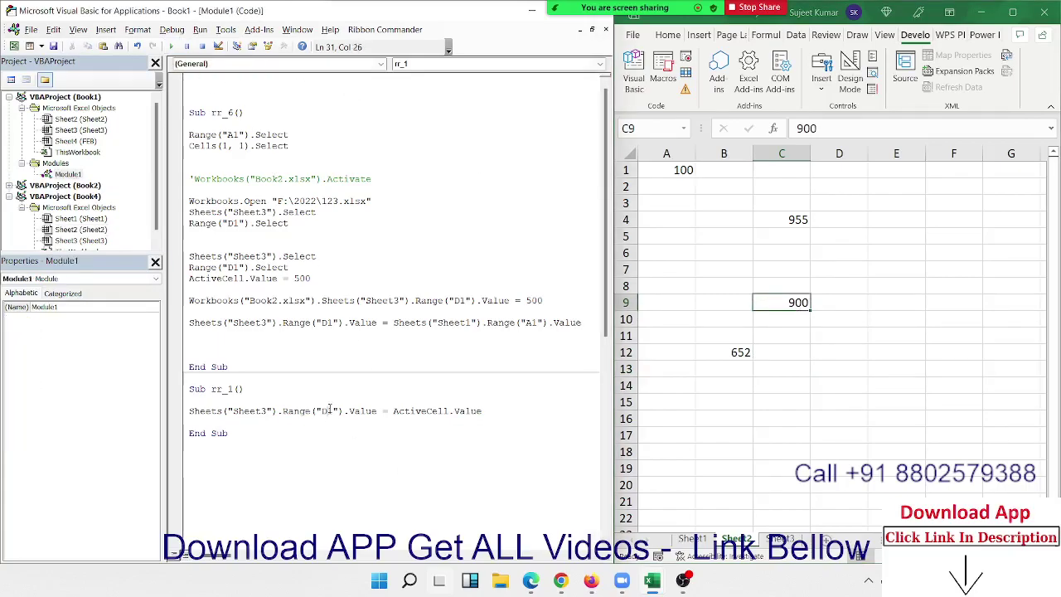
double_click(326, 410)
click(783, 538)
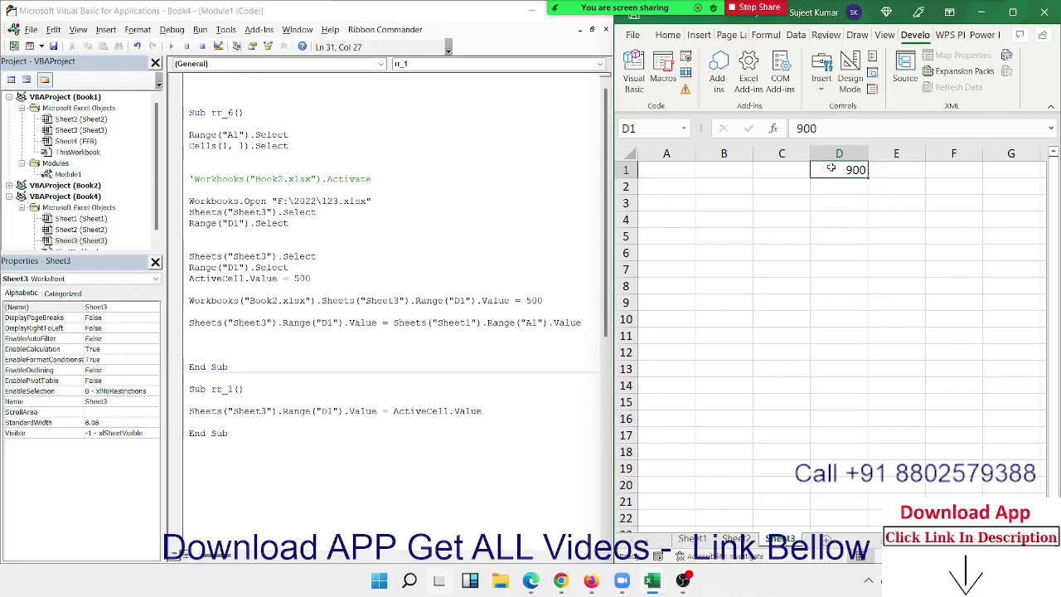
click(291, 408)
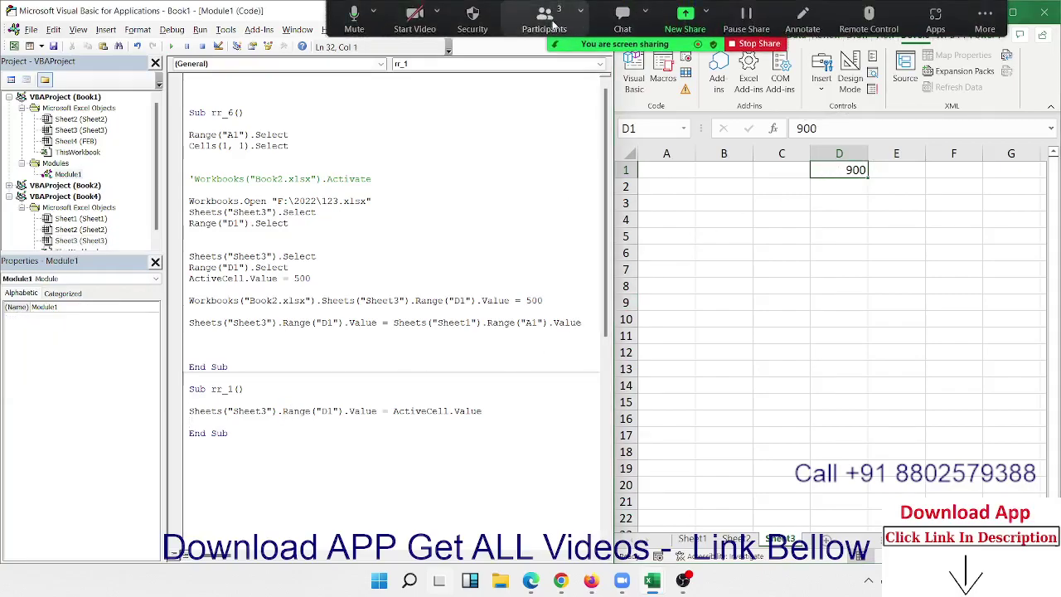
click(553, 25)
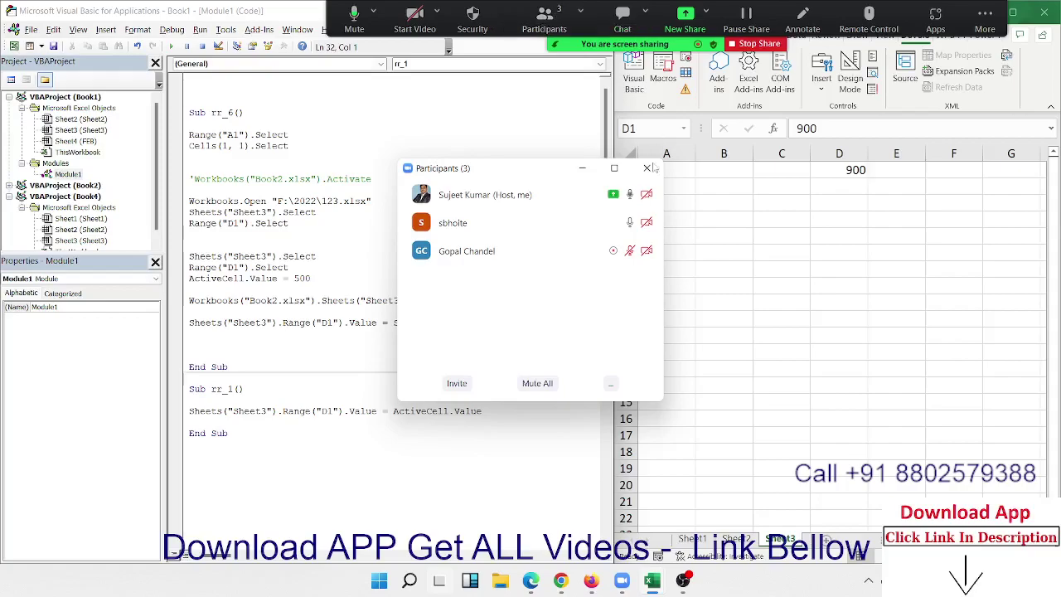
click(642, 174)
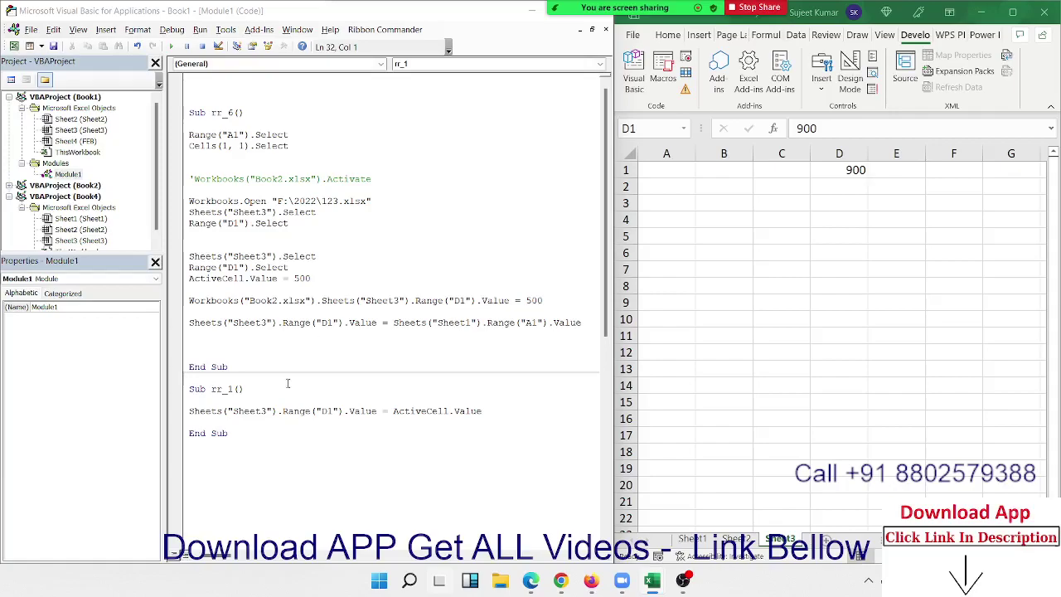
- Add an ActiveCell.Copy line above End Sub in rr_6, with C9 (900) active
click(212, 346)
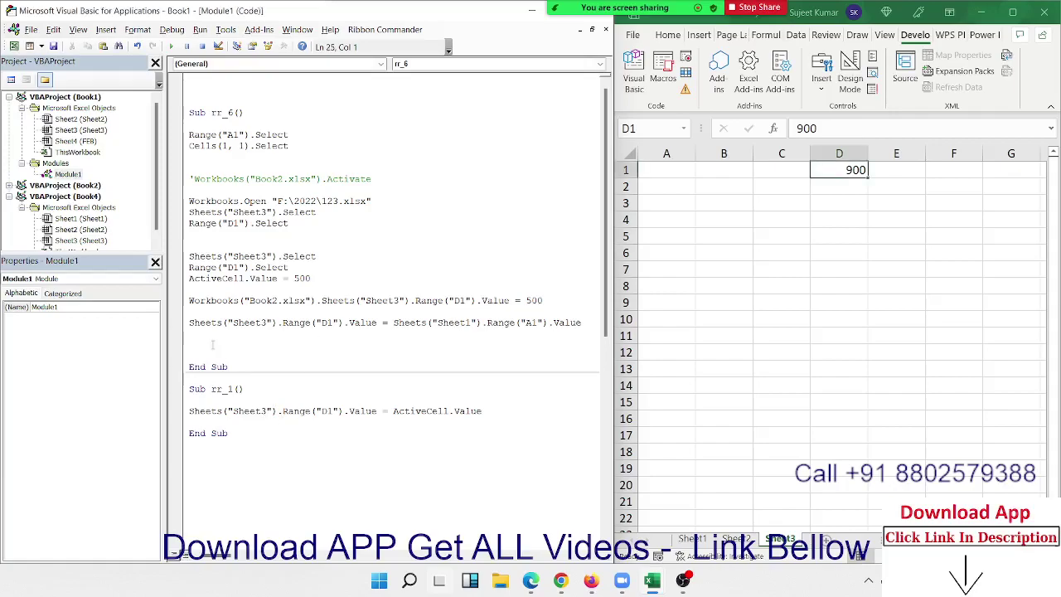
key(Return)
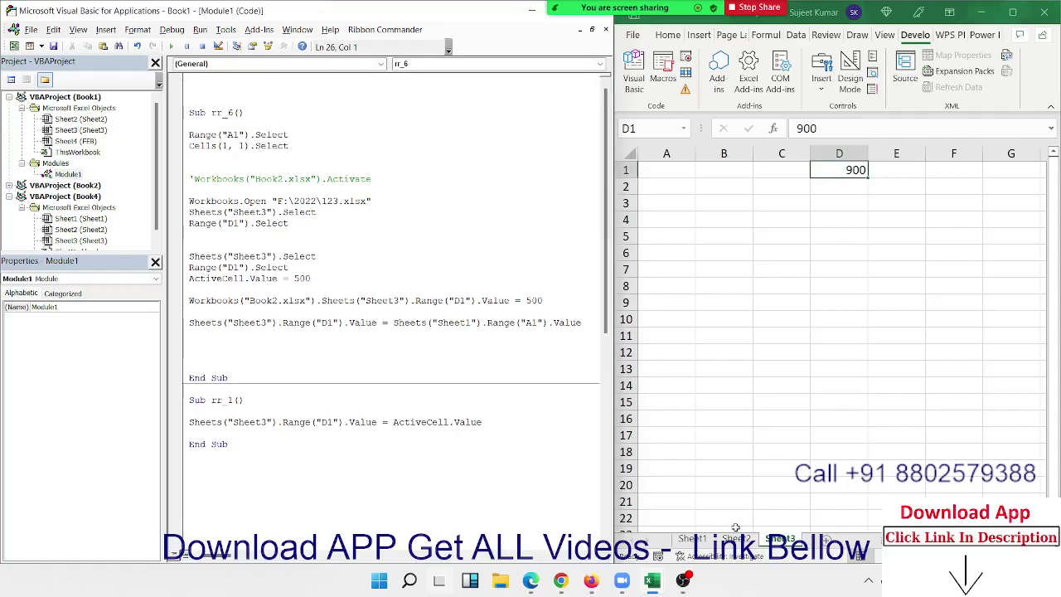
click(735, 537)
click(894, 336)
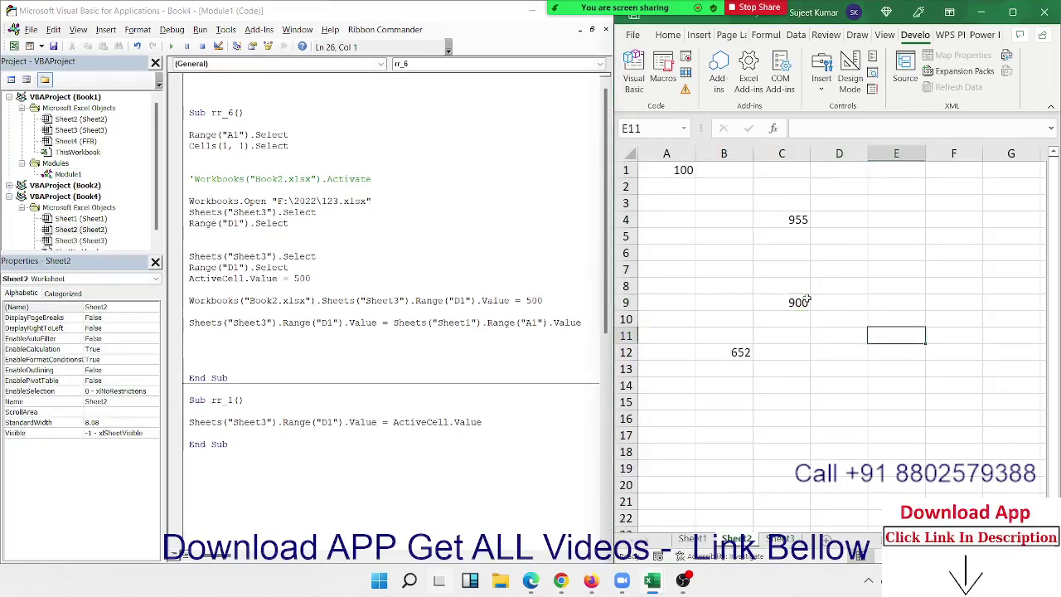
click(805, 301)
click(248, 352)
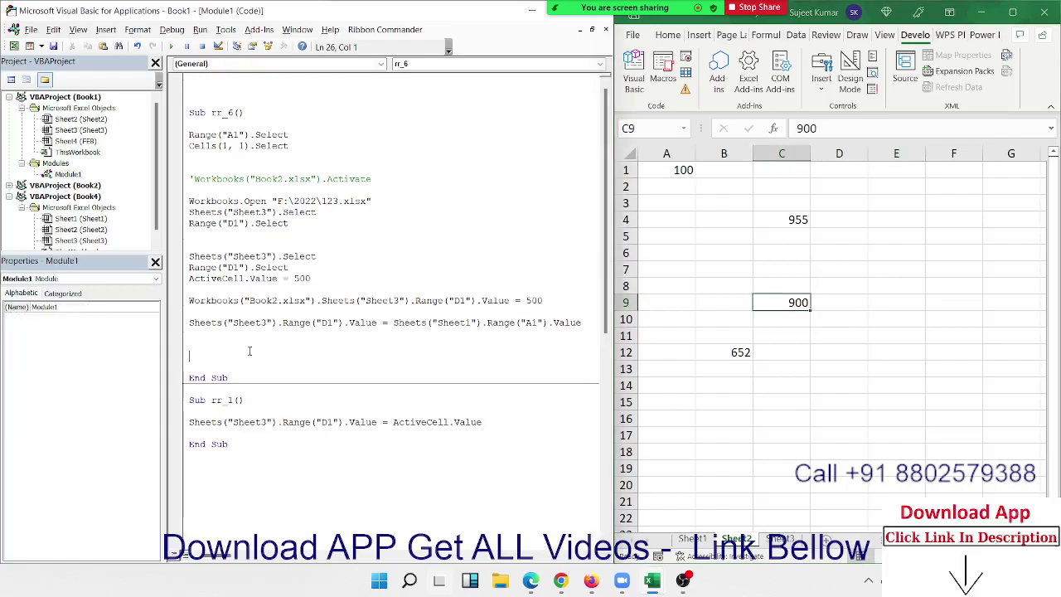
text(active)
text(cell.)
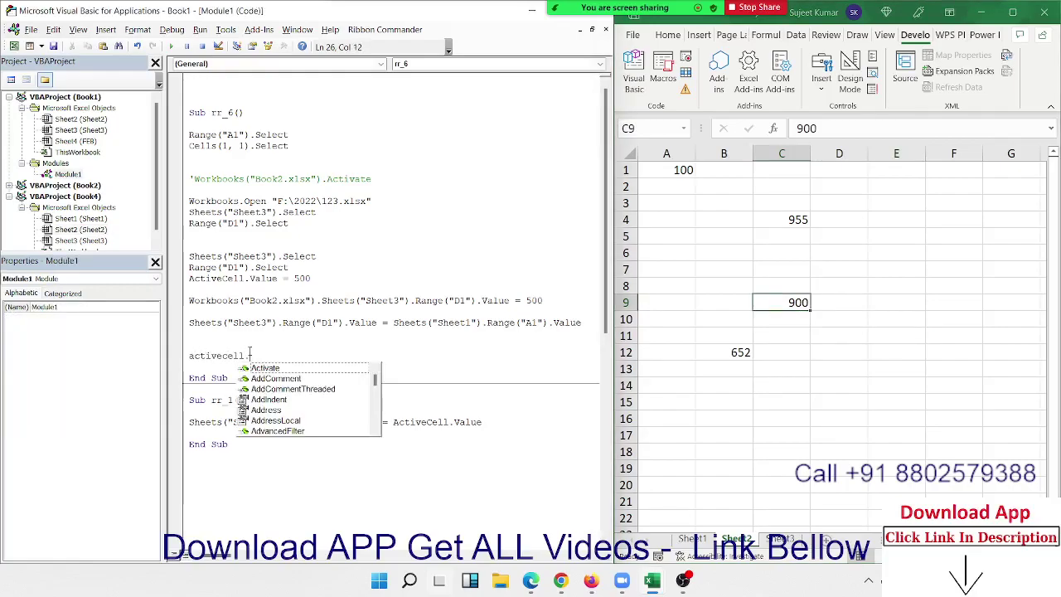
text(copy)
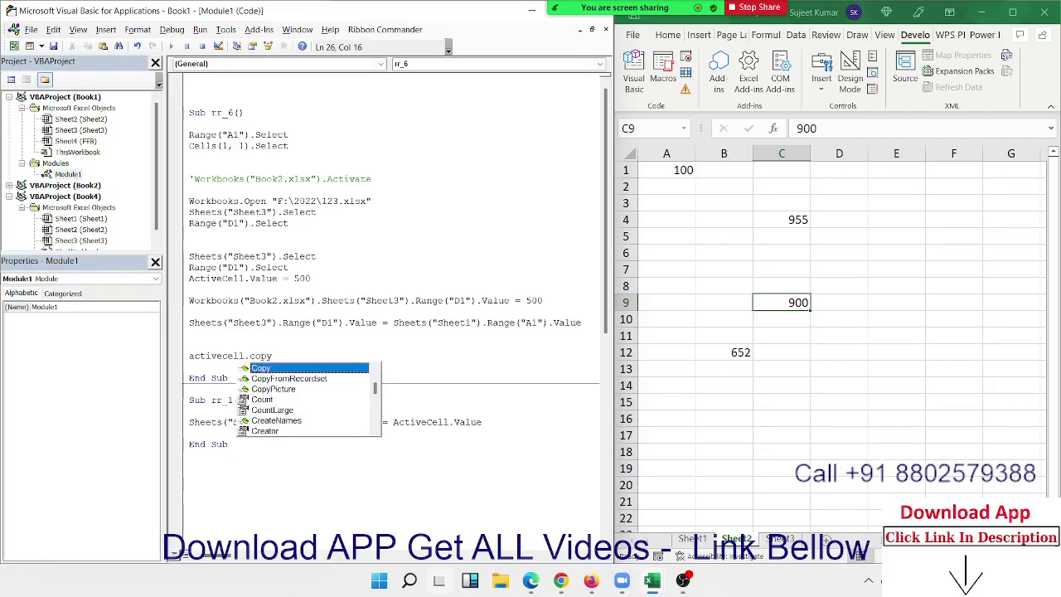
key(Return)
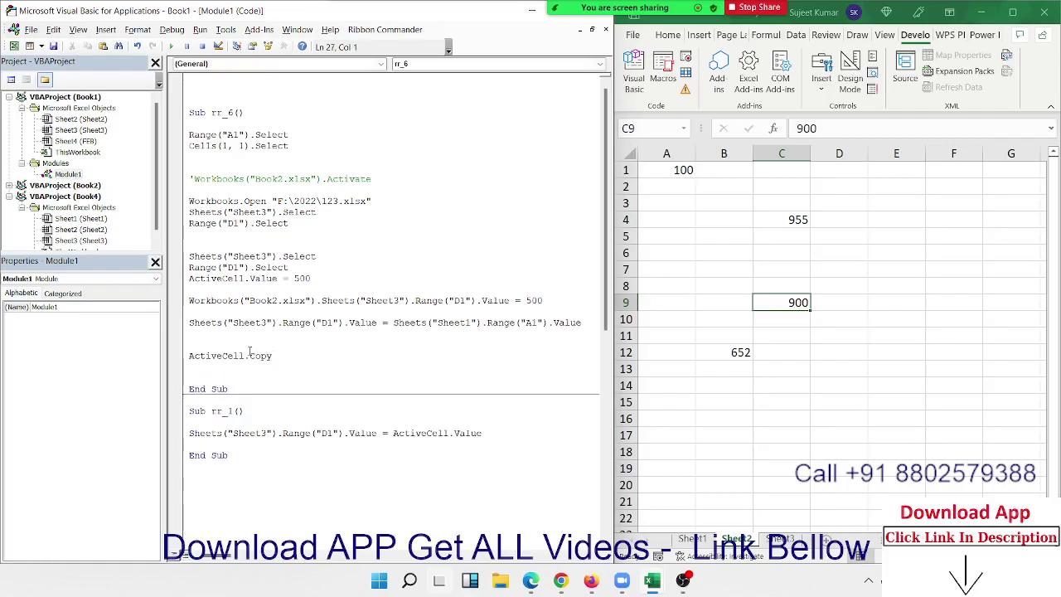
- Add Sheets("Sheet3").Select and Range("D1").Select lines, then begin ActiveSheet
click(792, 546)
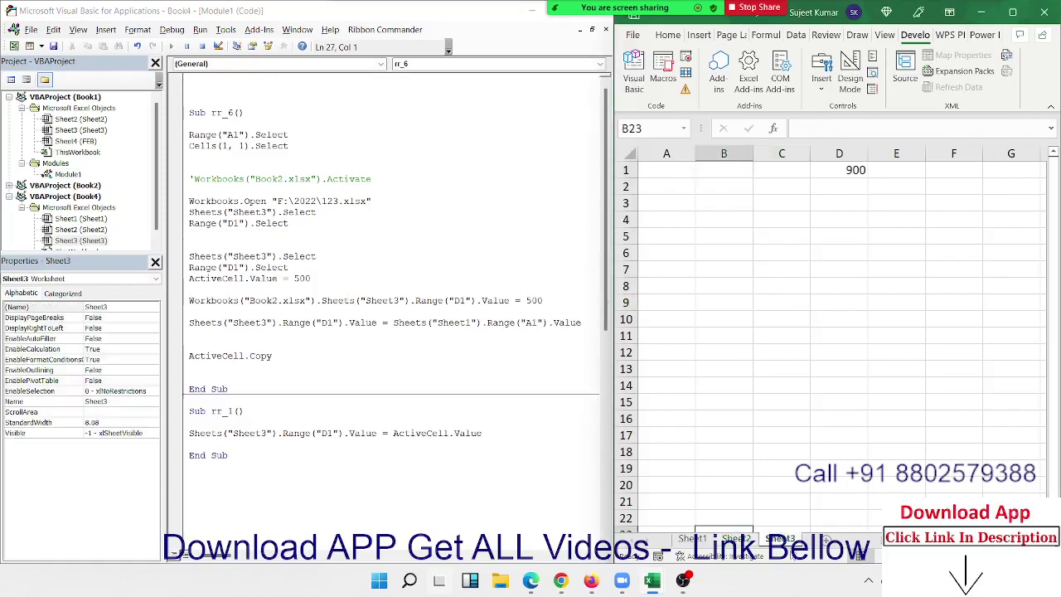
click(231, 367)
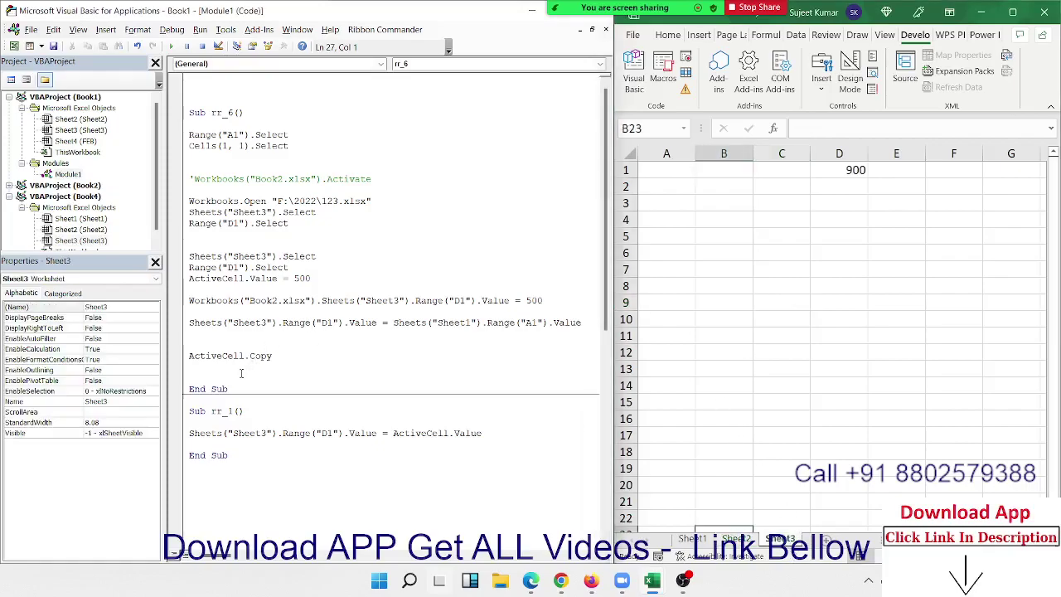
text(she)
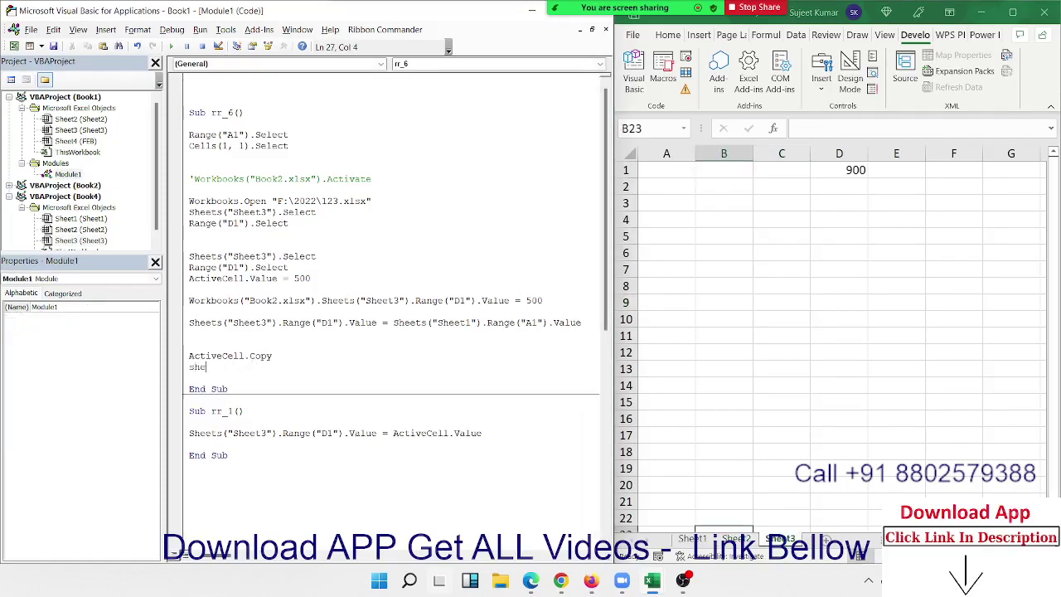
text(ets()
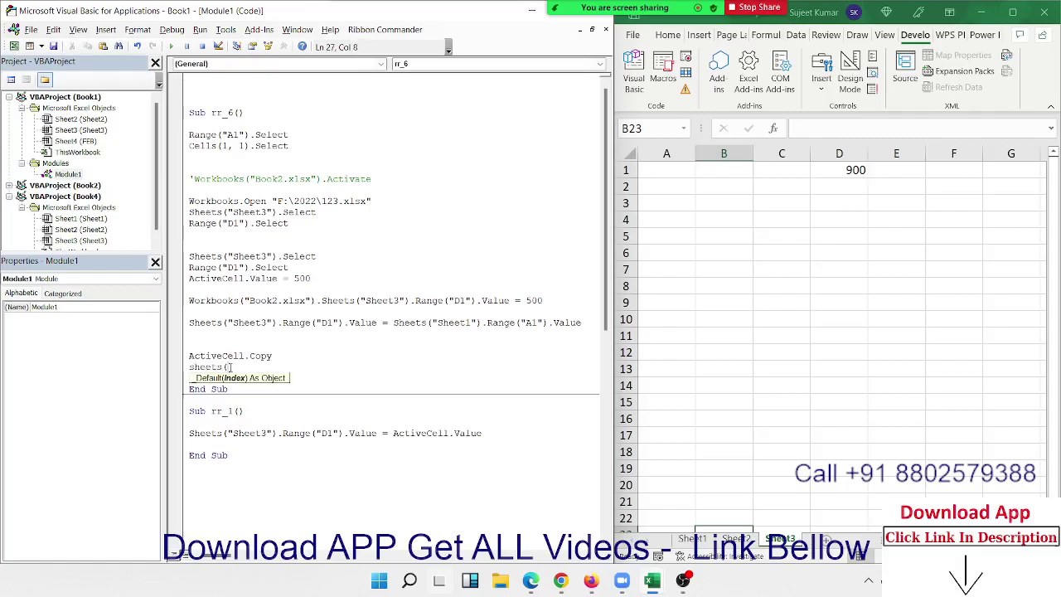
text("S)
text(heet)
text(3)
text(").)
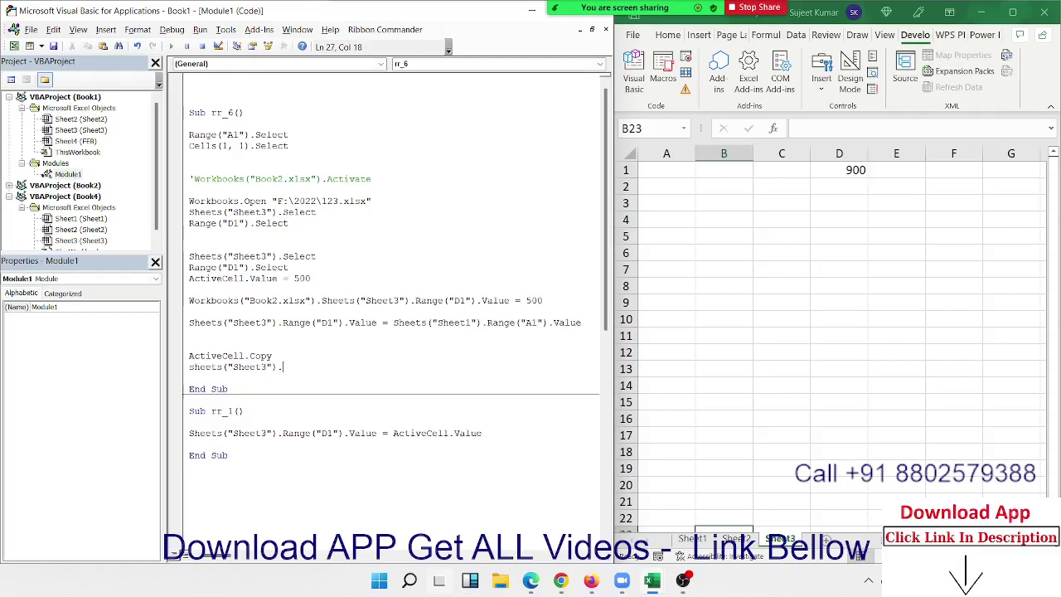
text(s)
text(elect)
key(Return)
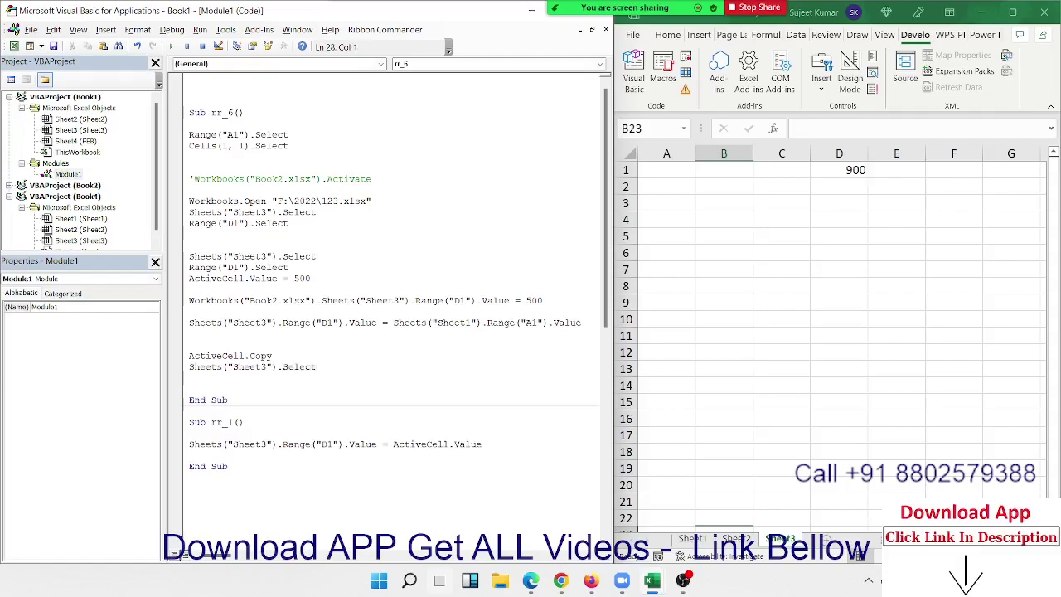
text(range)
text(()
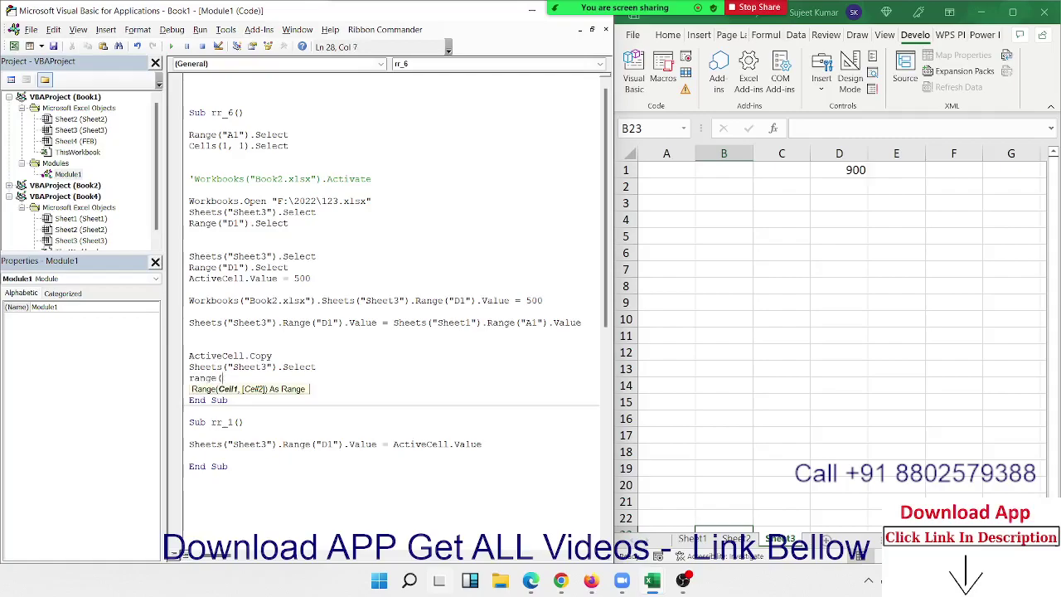
text("D)
text(1"))
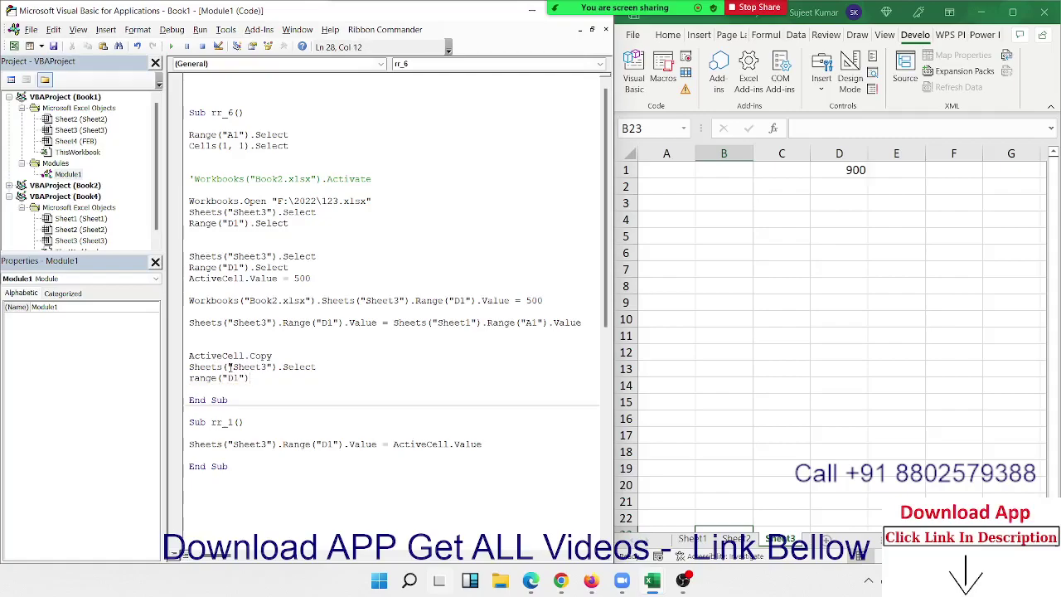
text(.)
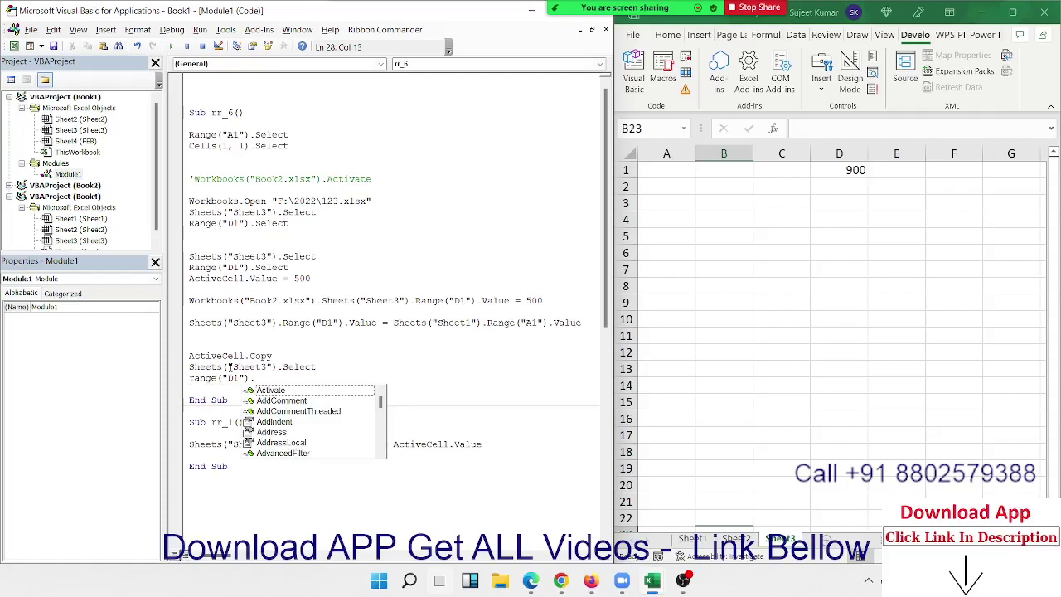
text(sel)
key(Tab)
key(Return)
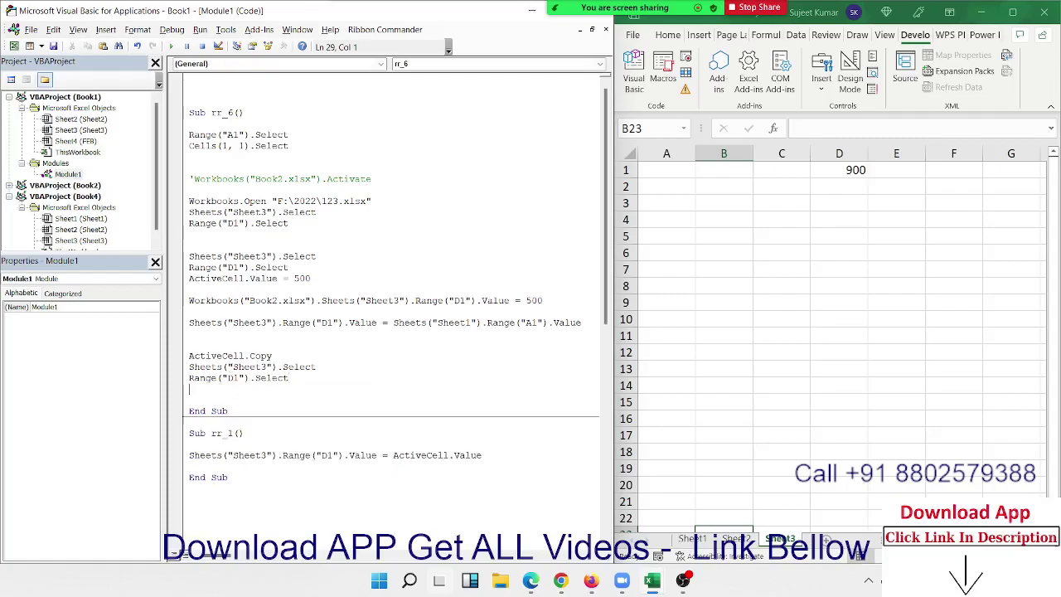
text(a)
text(ctive)
text(sheet)
text(s)
text(te)
- Complete ActiveSheet.Paste and highlight ActiveCell, Range and ActiveSheet to explain them
key(Return)
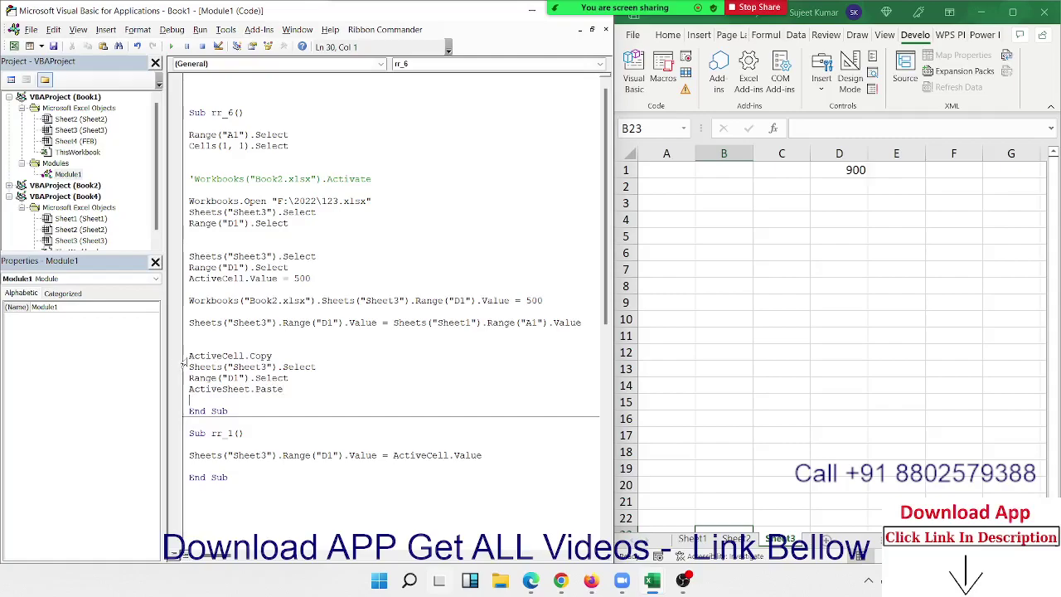
drag(222, 388, 192, 346)
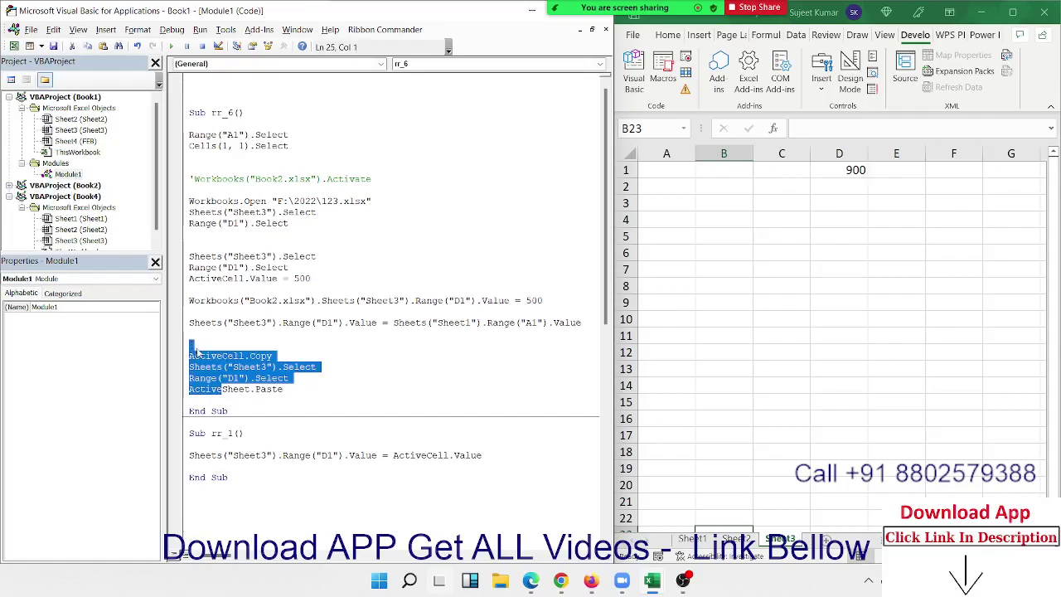
double_click(197, 355)
click(205, 366)
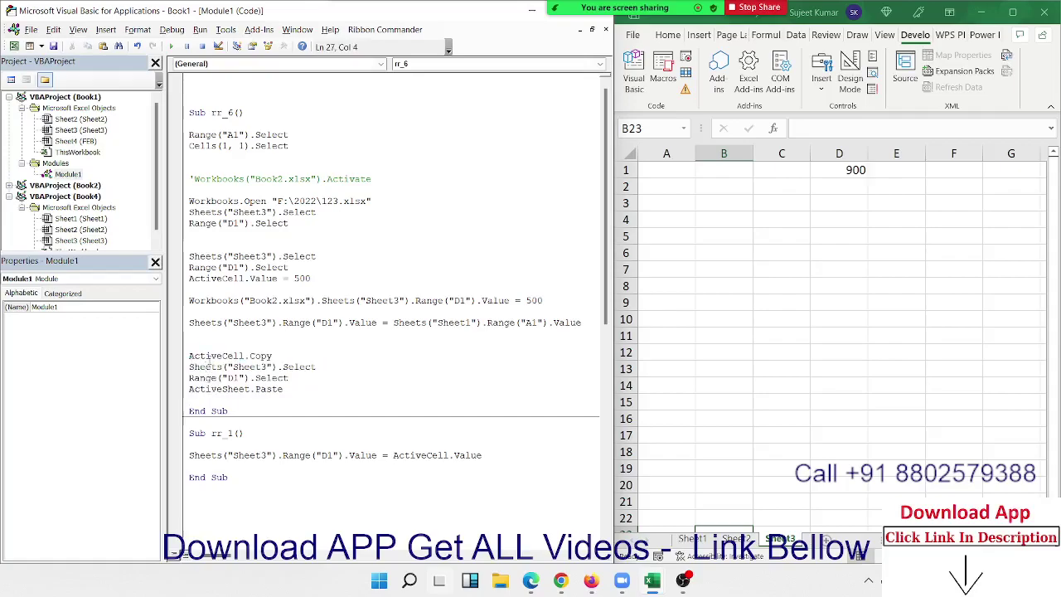
double_click(208, 377)
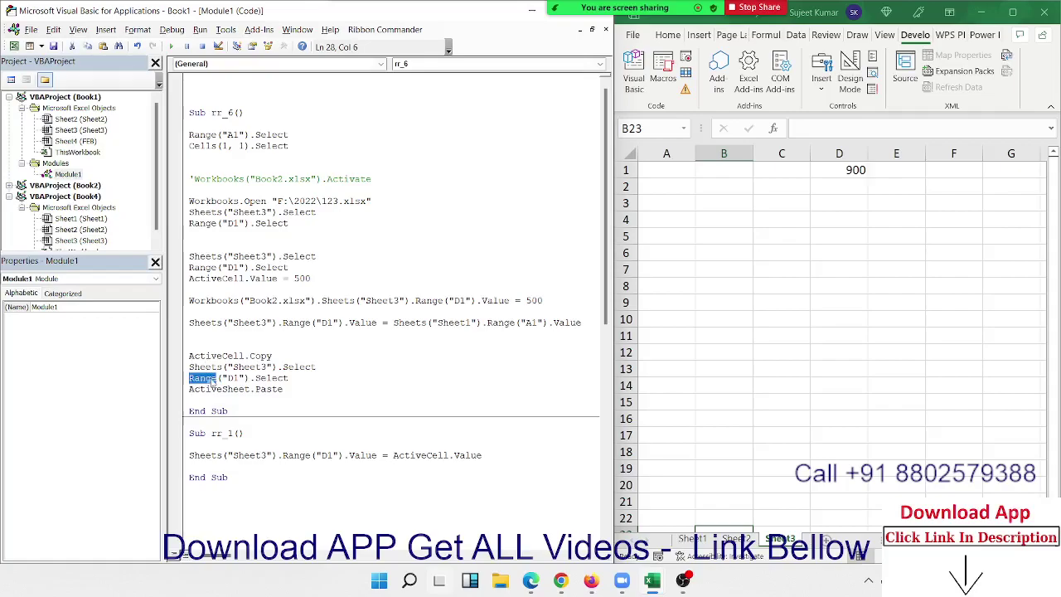
double_click(217, 388)
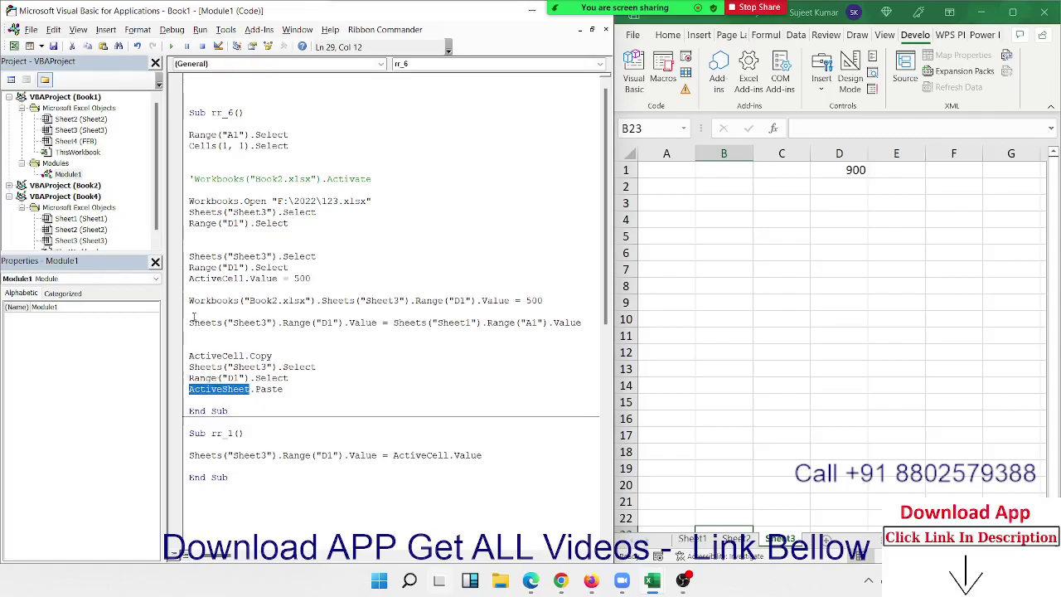
- Highlight the Sheet1-to-Sheet3 assignment and the four copy-paste lines, then show Book4
drag(190, 321, 580, 322)
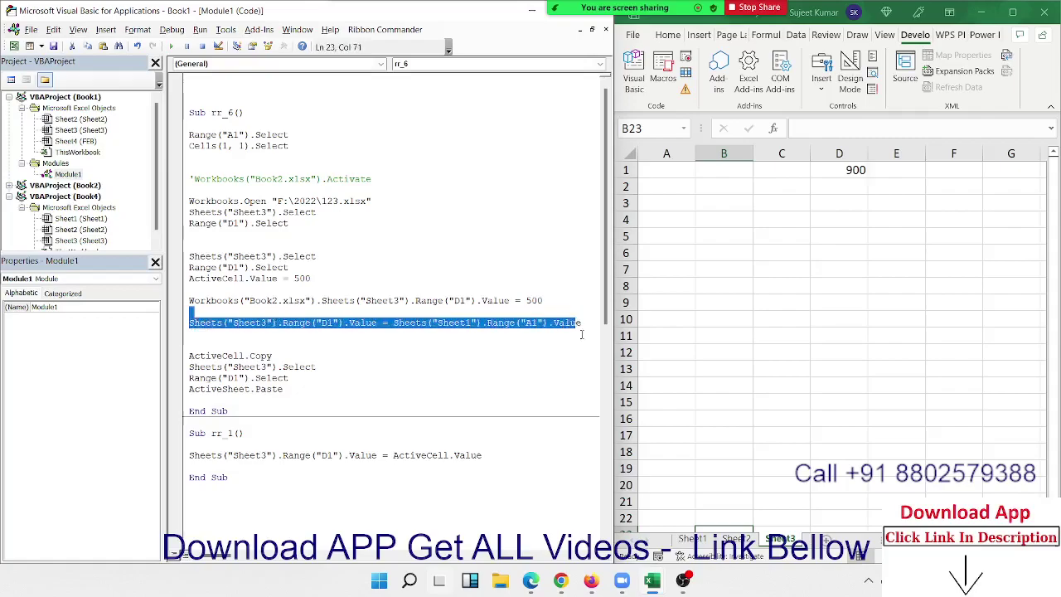
drag(288, 389, 189, 355)
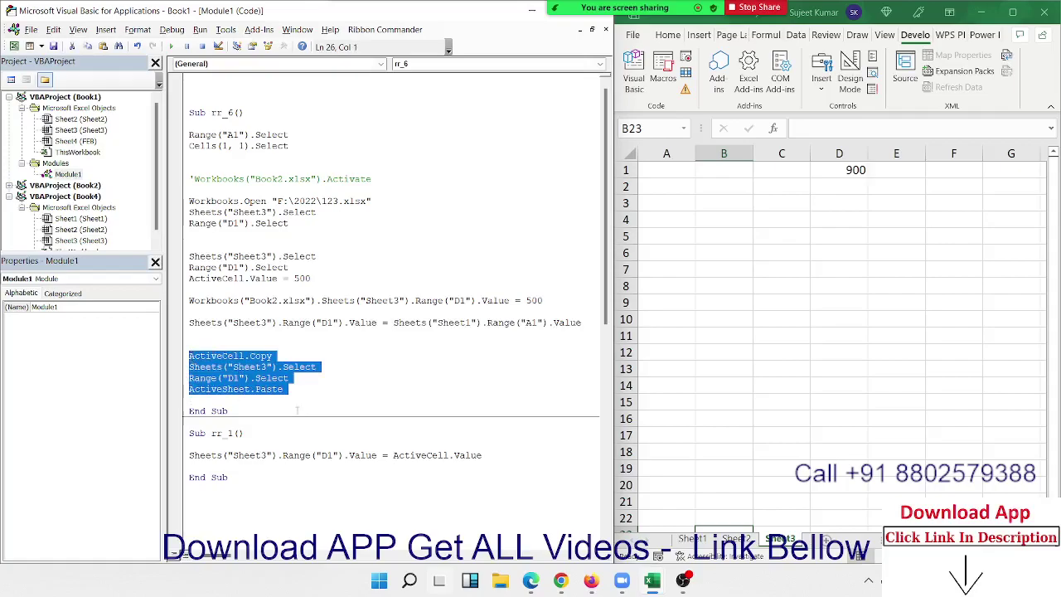
click(688, 543)
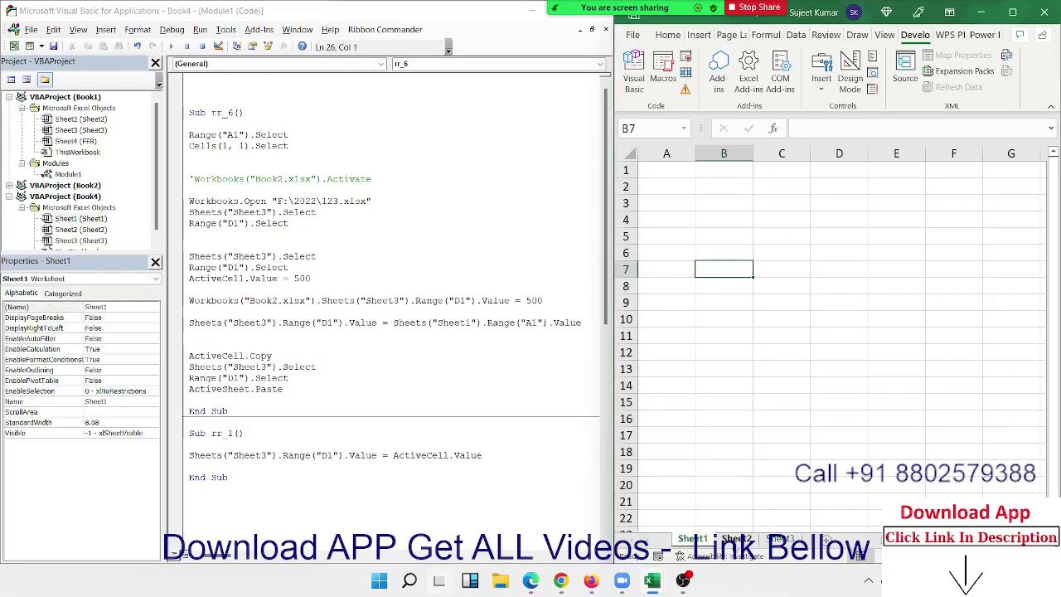
- Show Sheet3's D1 at 900 and contrast the value assignment with the copy-paste lines
click(779, 539)
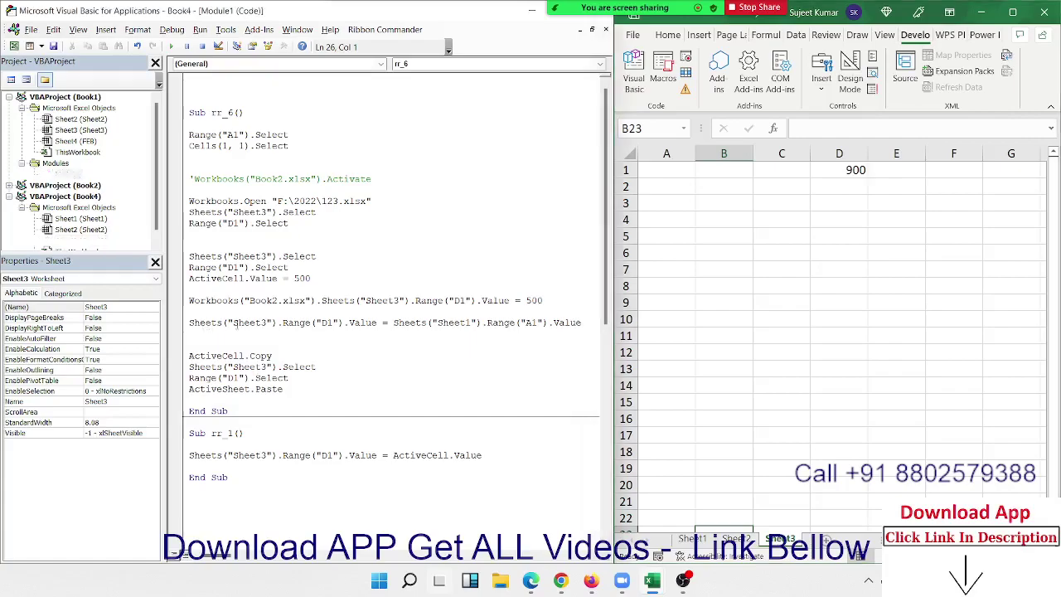
drag(215, 323, 443, 336)
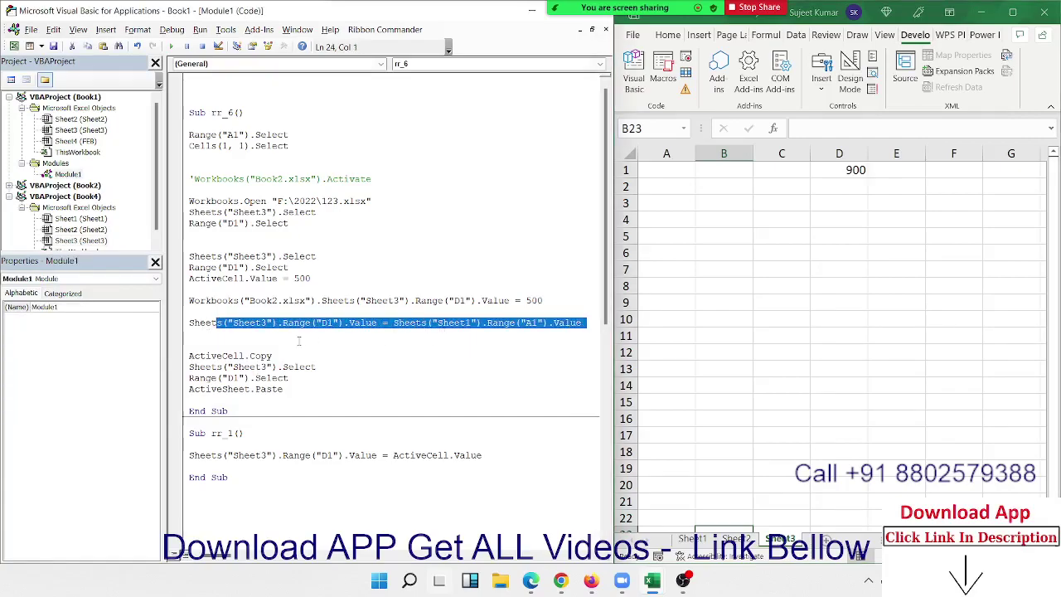
click(402, 377)
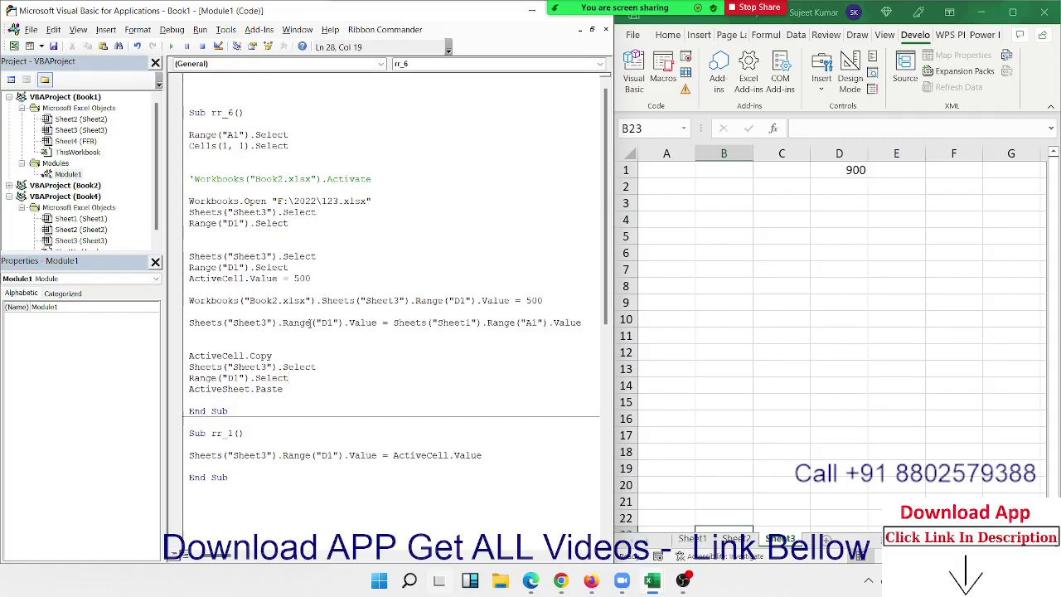
drag(305, 323, 409, 323)
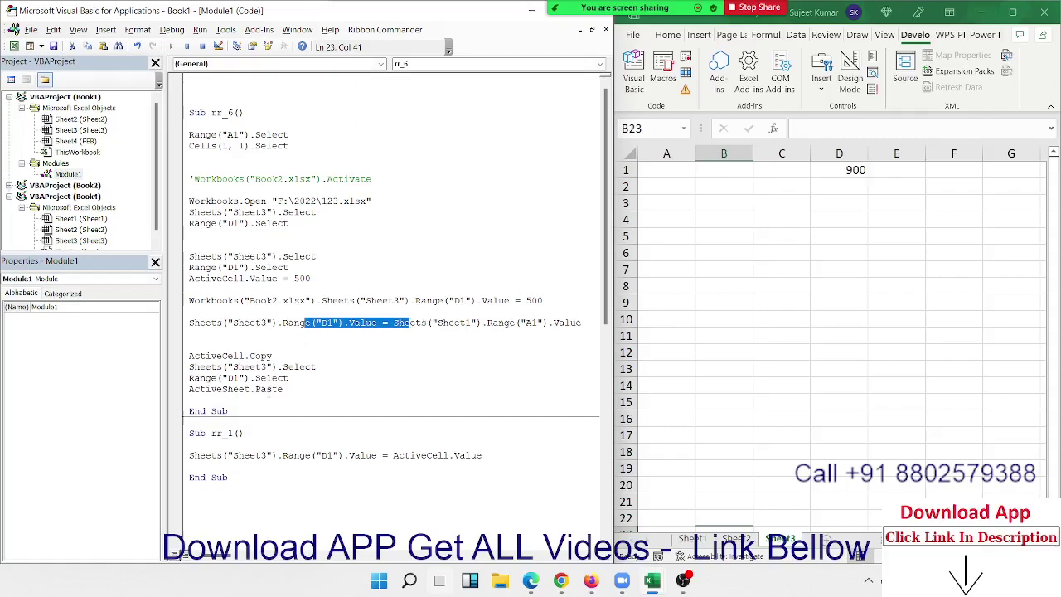
drag(227, 411, 290, 378)
click(299, 392)
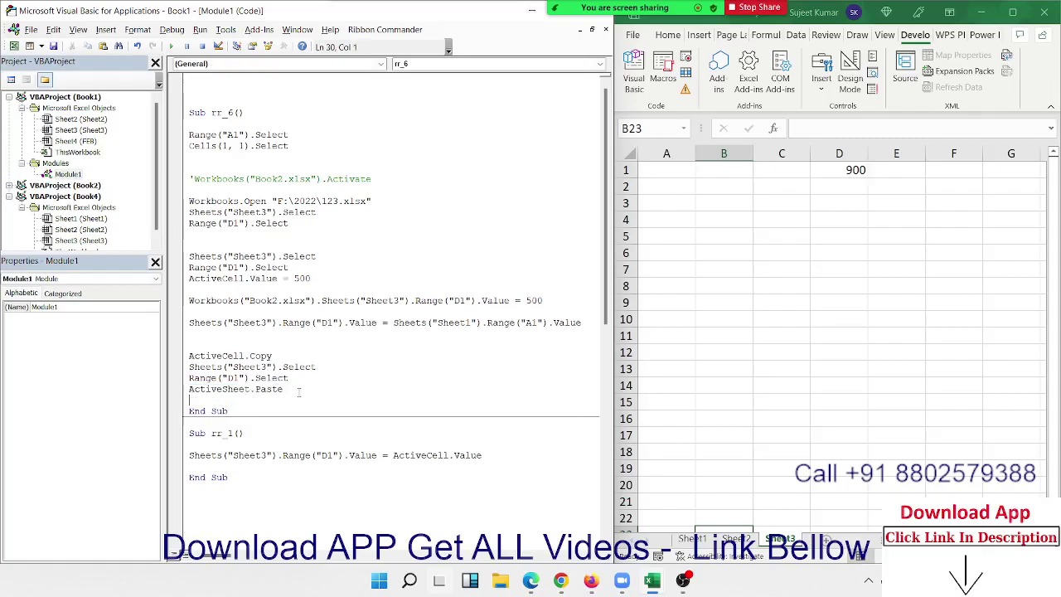
mouse_move(236, 322)
mouse_down()
mouse_move(365, 333)
mouse_move(448, 324)
mouse_up()
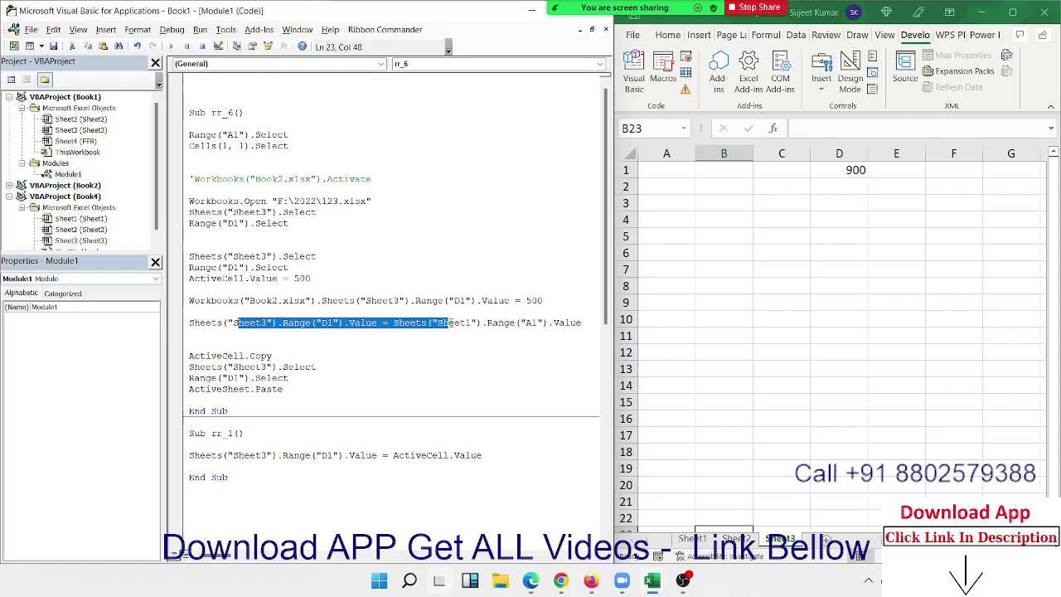
drag(283, 389, 194, 354)
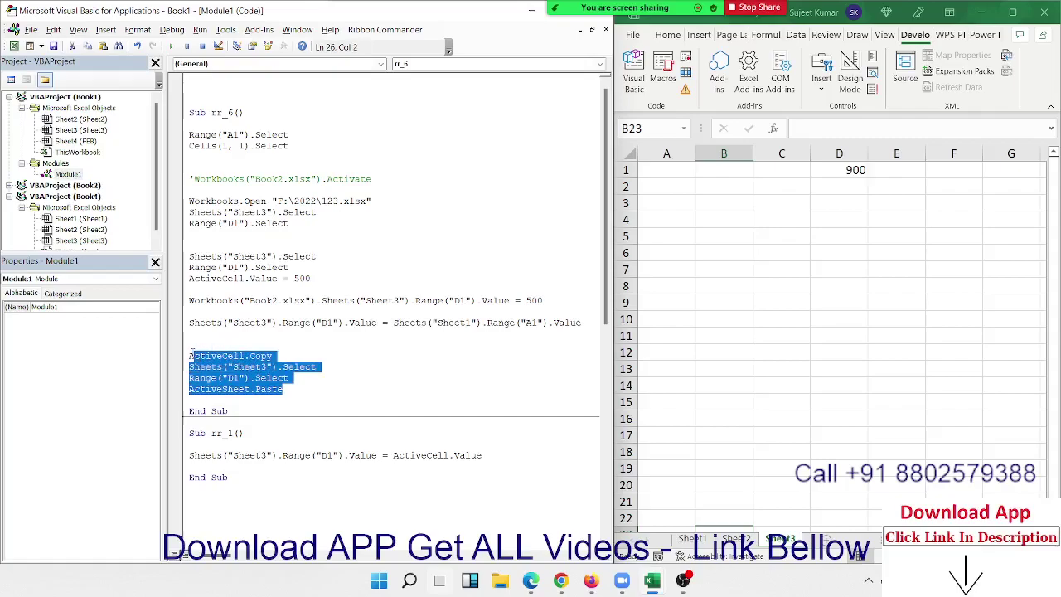
click(298, 406)
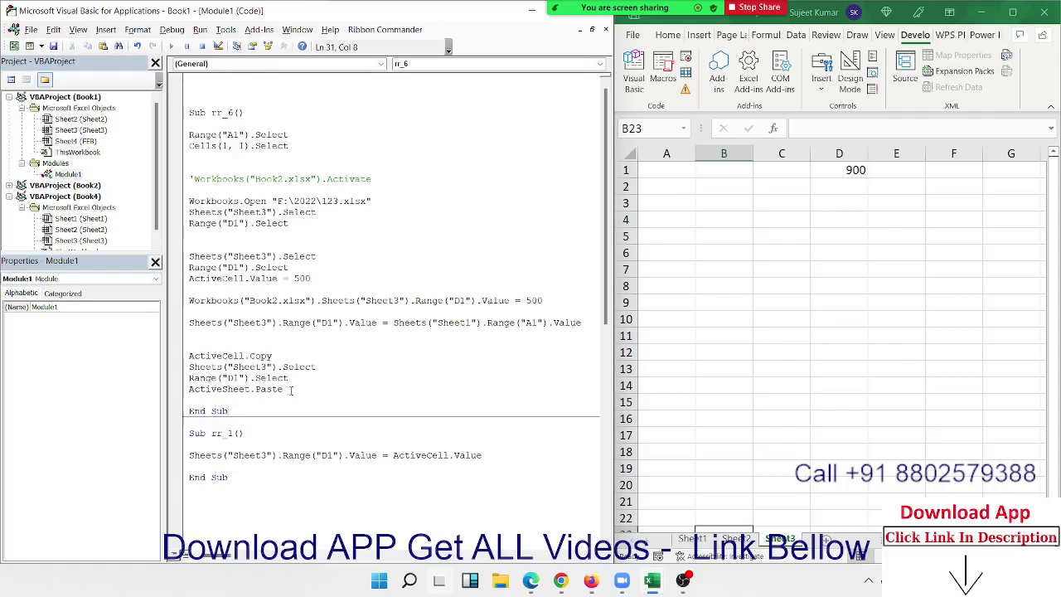
- Add a new line after ActiveSheet.Paste and start typing activecell.opy
click(290, 389)
key(Return)
key(Return)
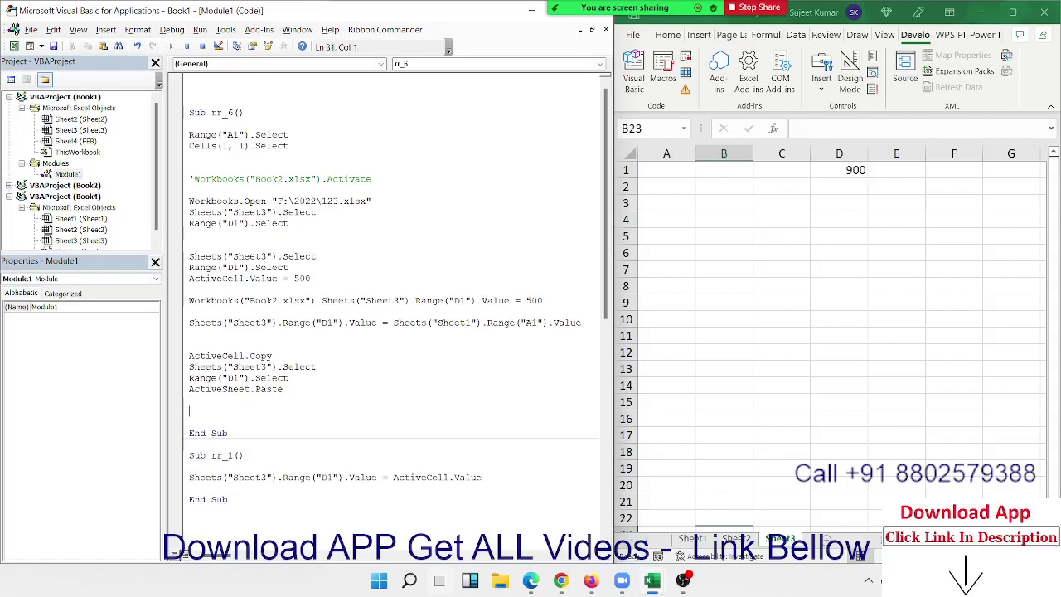
text(a)
text(ctivece)
text(ll.)
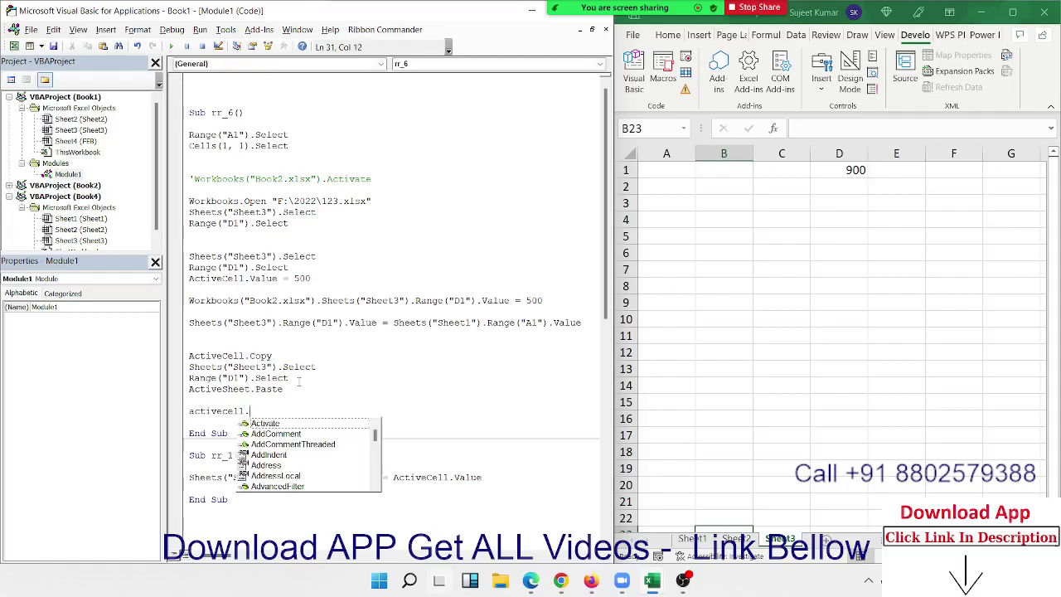
text(opy)
- Correct the new line to ActiveCell.Copy
key(BackSpace)
key(BackSpace)
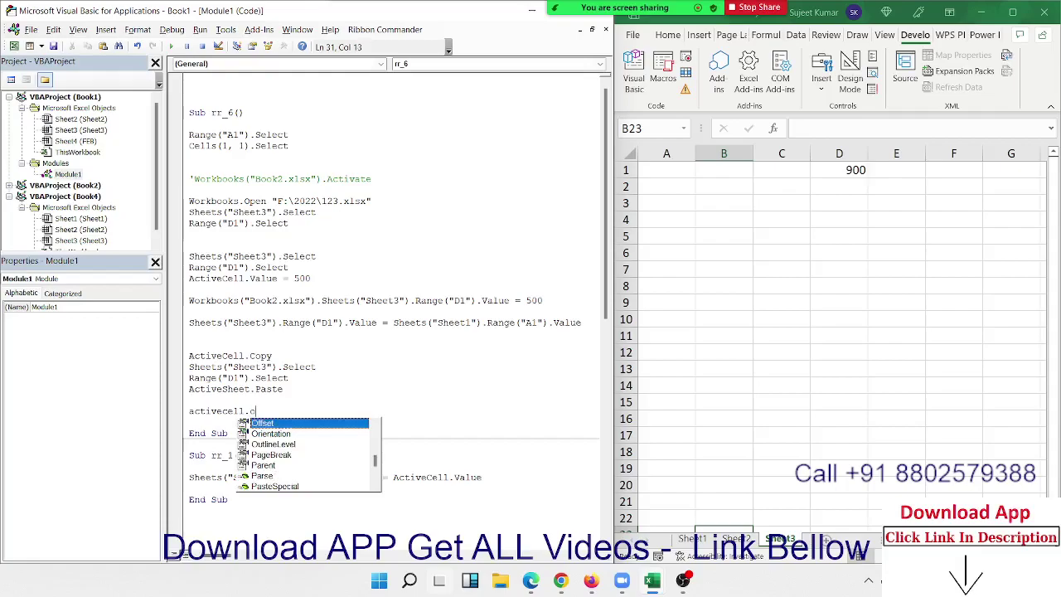
key(BackSpace)
text(cop)
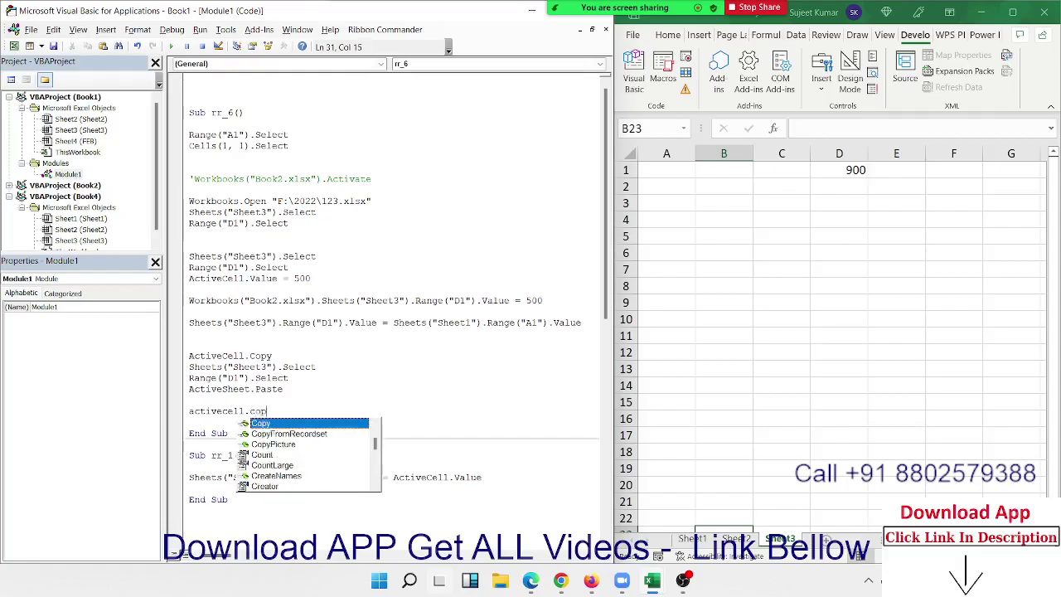
text(y)
key(Tab)
key(Return)
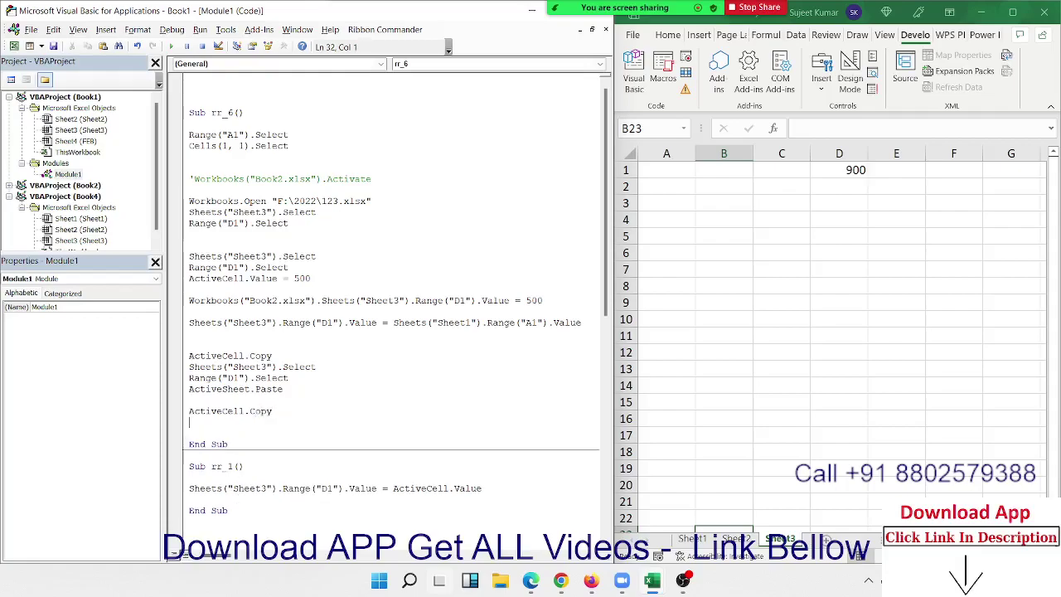
- Add Sheet2.Range("A3").PasteSpecial xlPasteAll below the copy line
text(shee)
text(t)
text(2)
text(.)
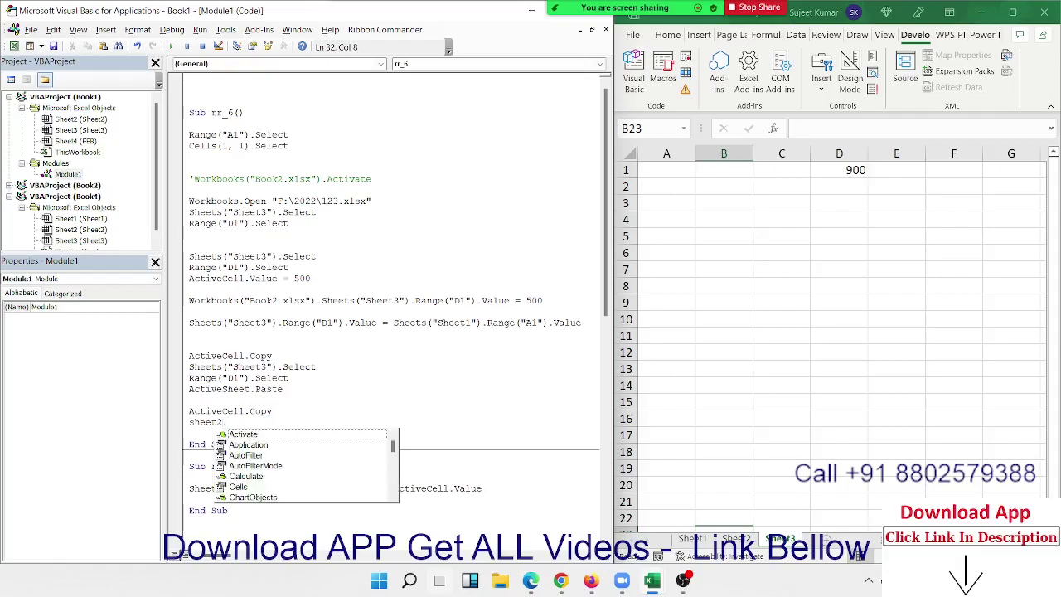
text(Ra)
key(Tab)
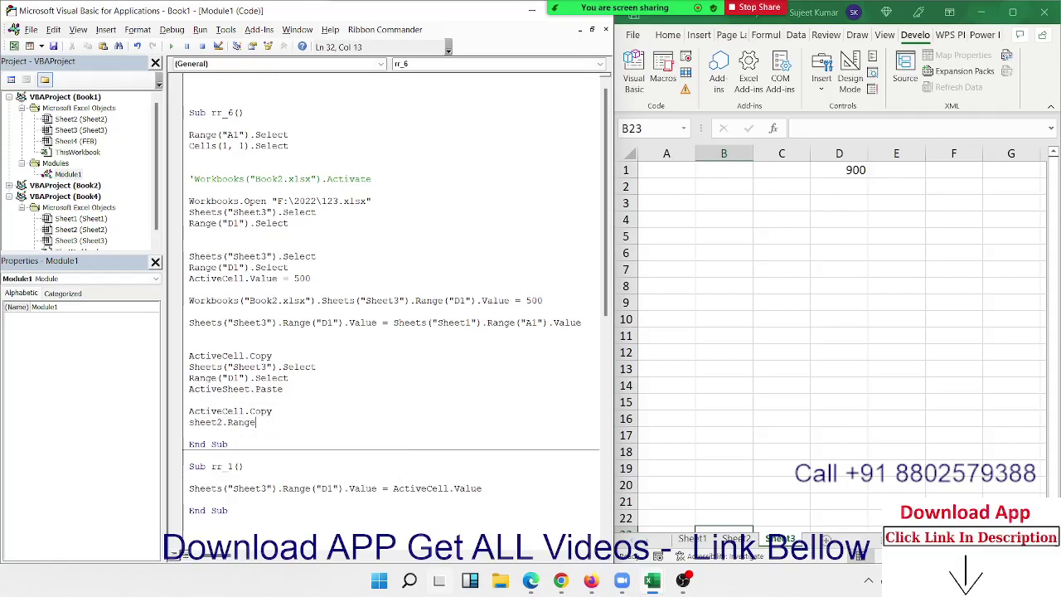
text((")
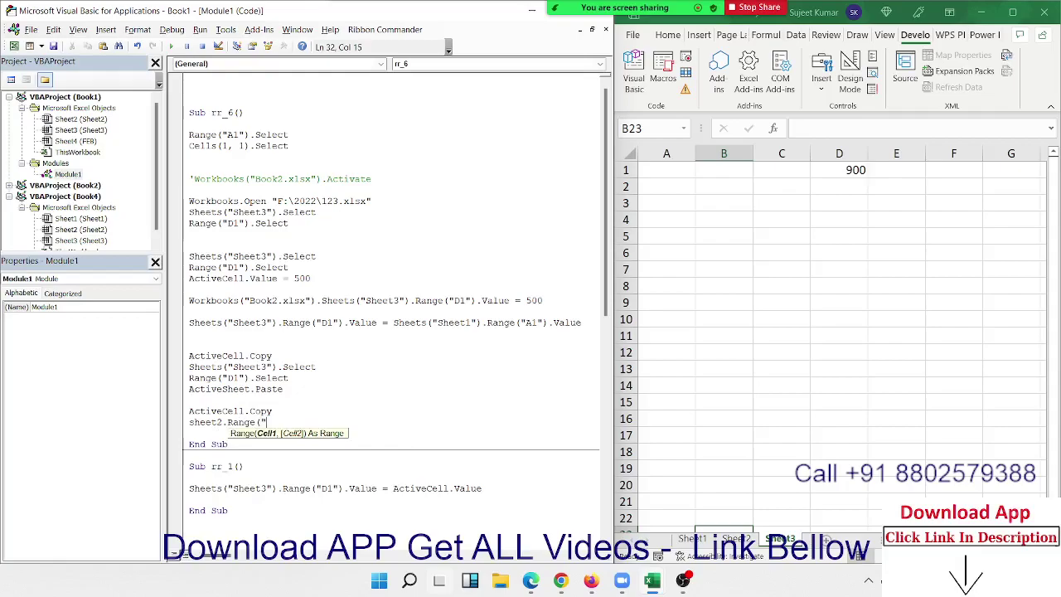
text(A)
text(3)
text("))
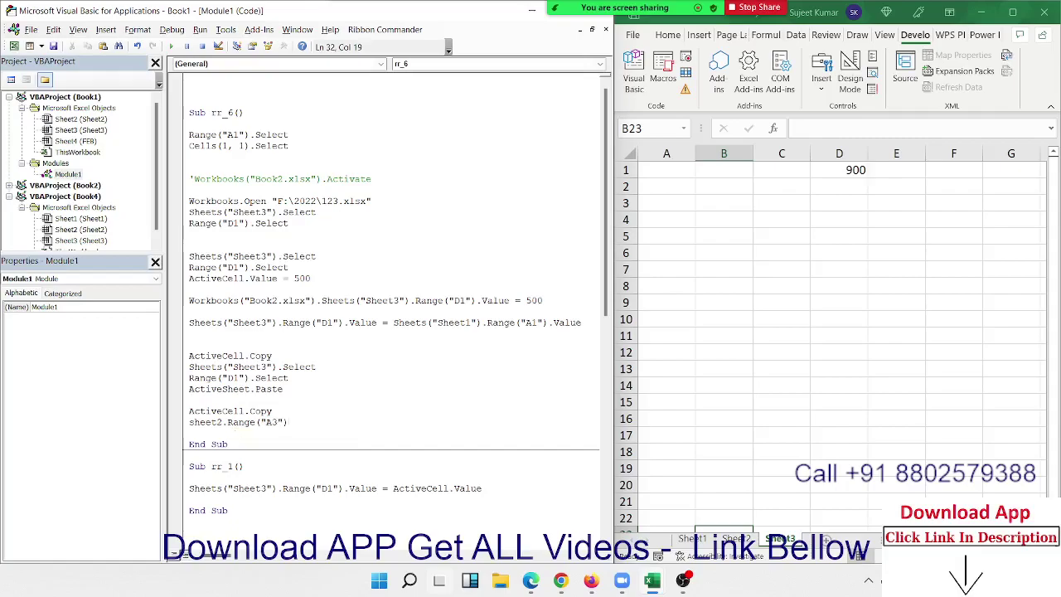
text(.p)
key(Down)
key(Down)
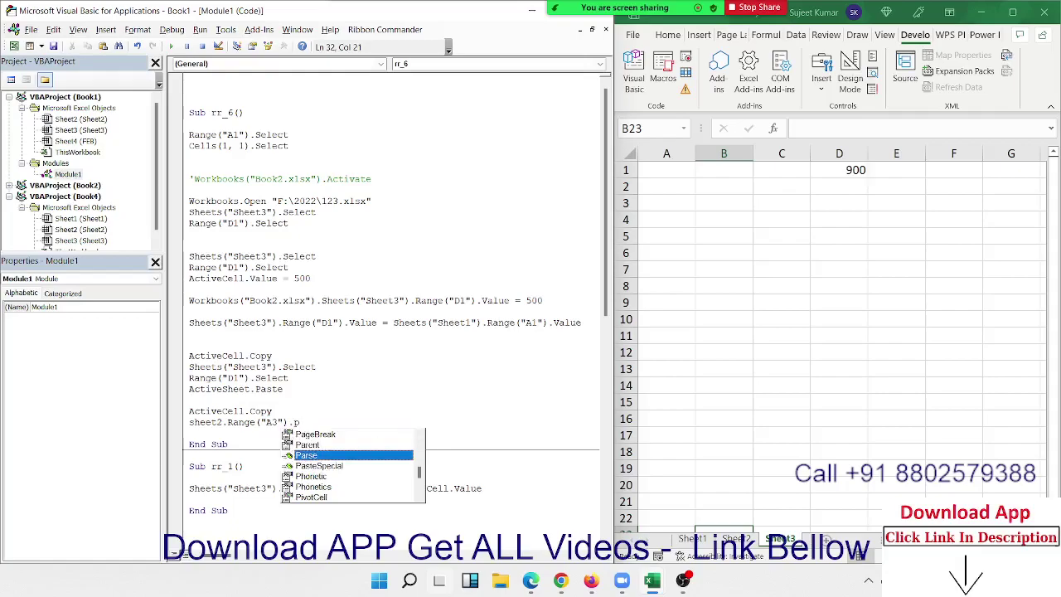
key(Down)
key(Tab)
key(space)
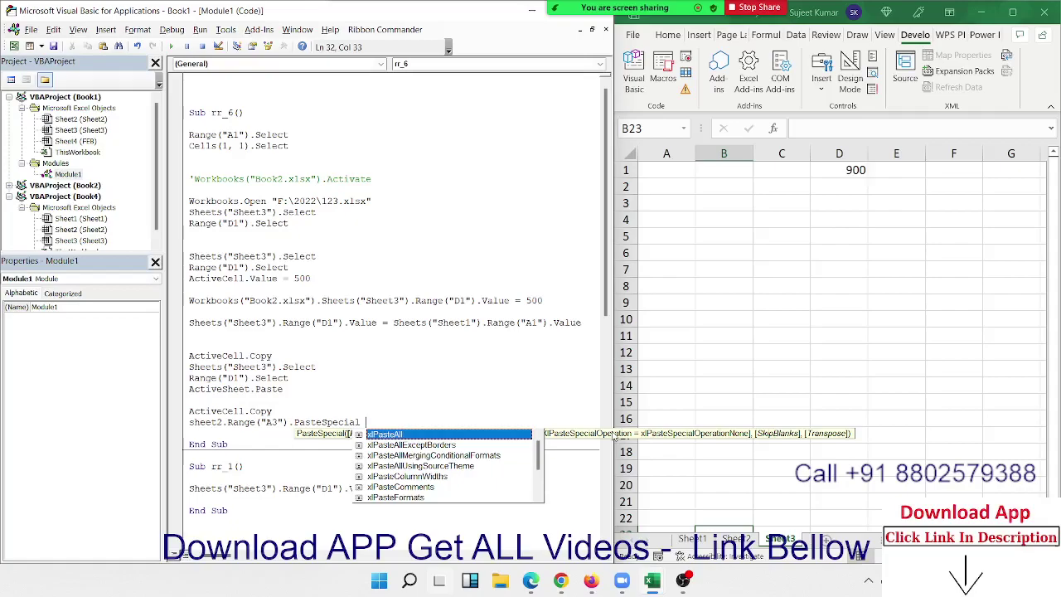
key(Tab)
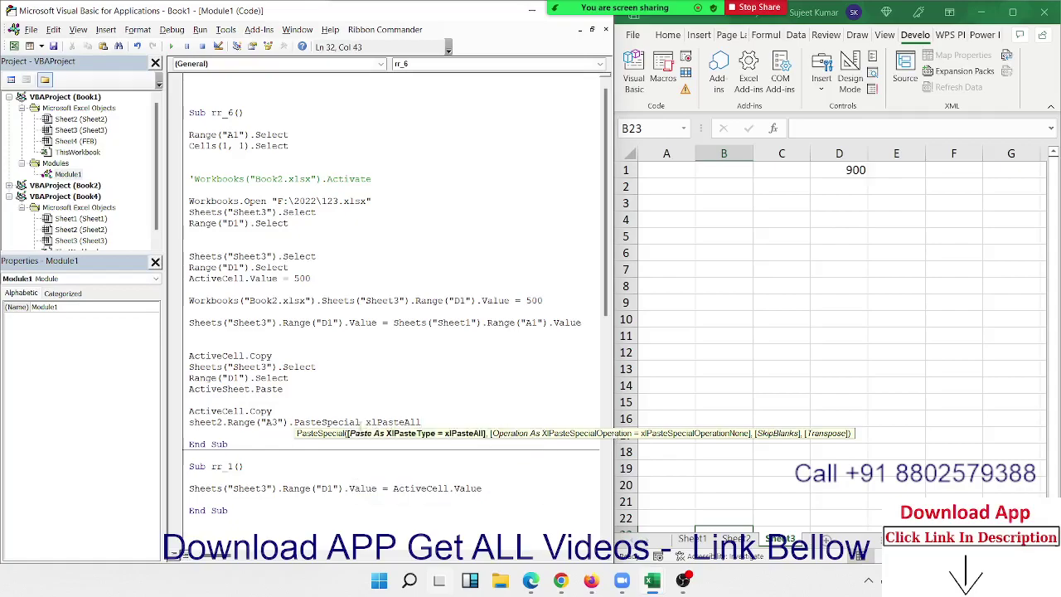
click(273, 424)
click(216, 431)
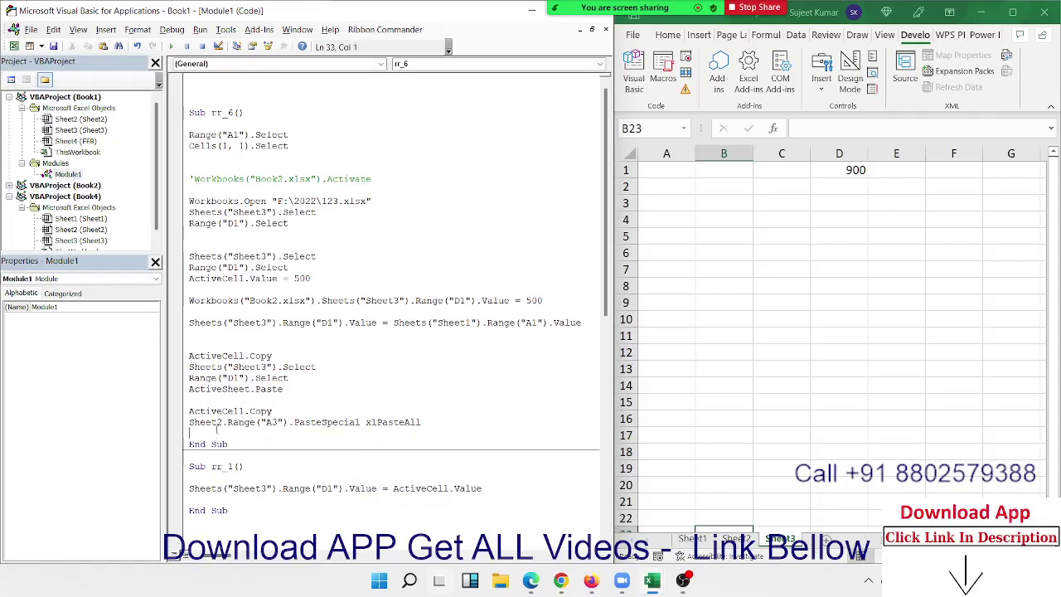
drag(283, 389, 204, 343)
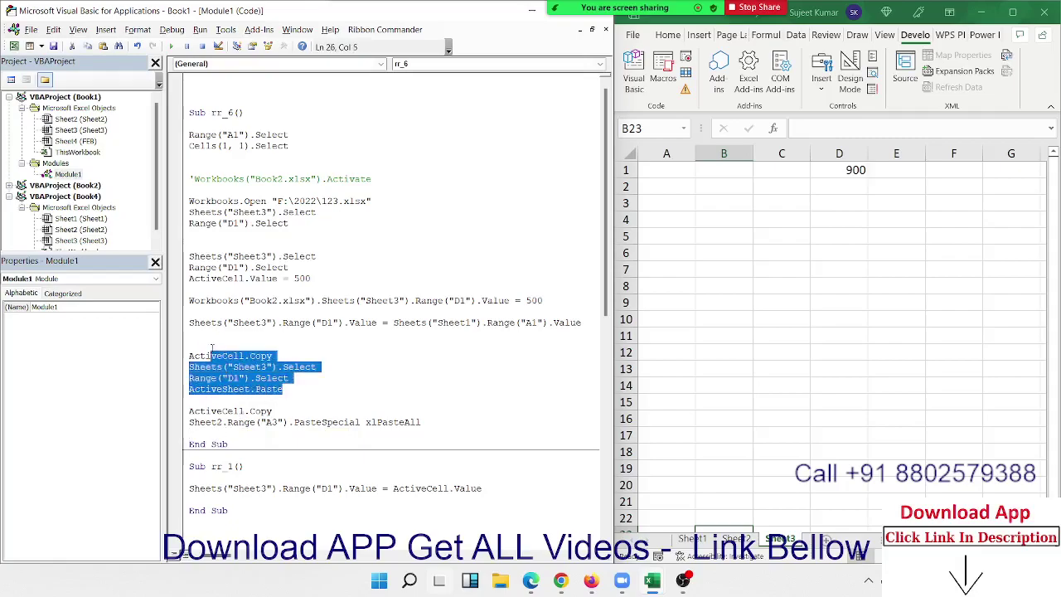
click(218, 423)
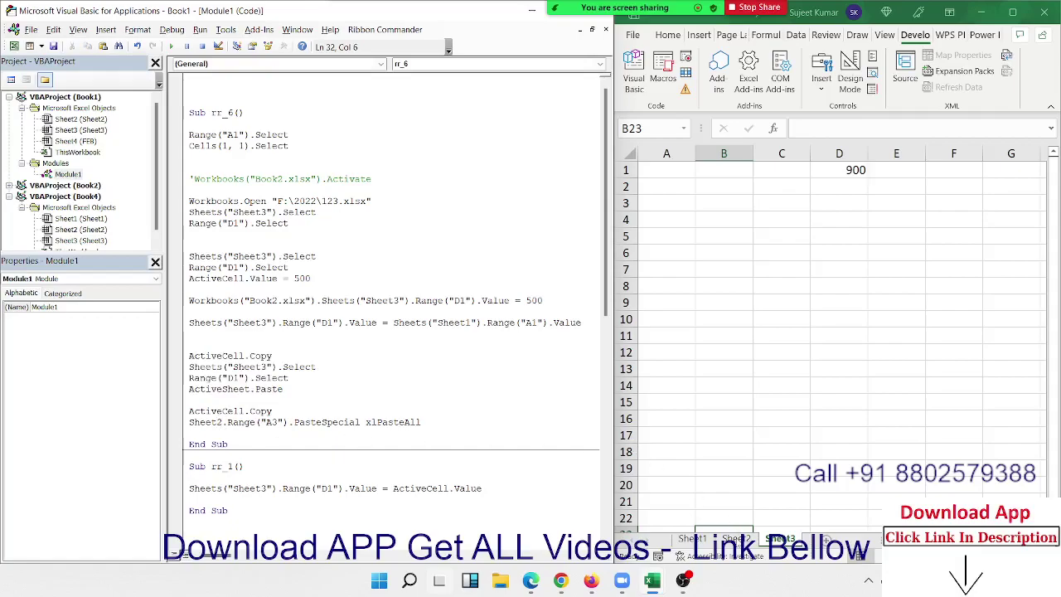
click(696, 539)
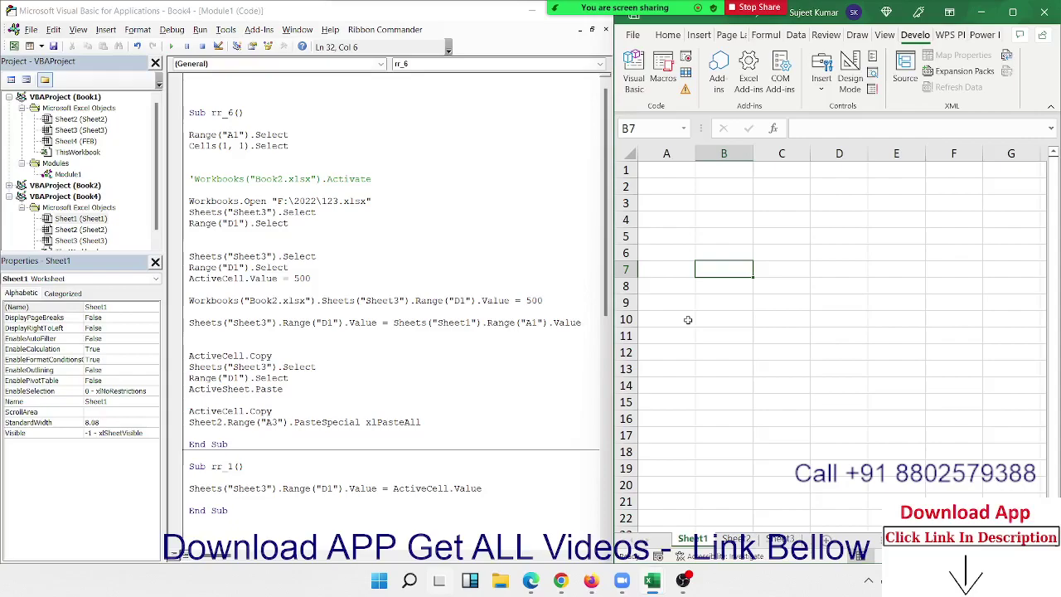
click(777, 539)
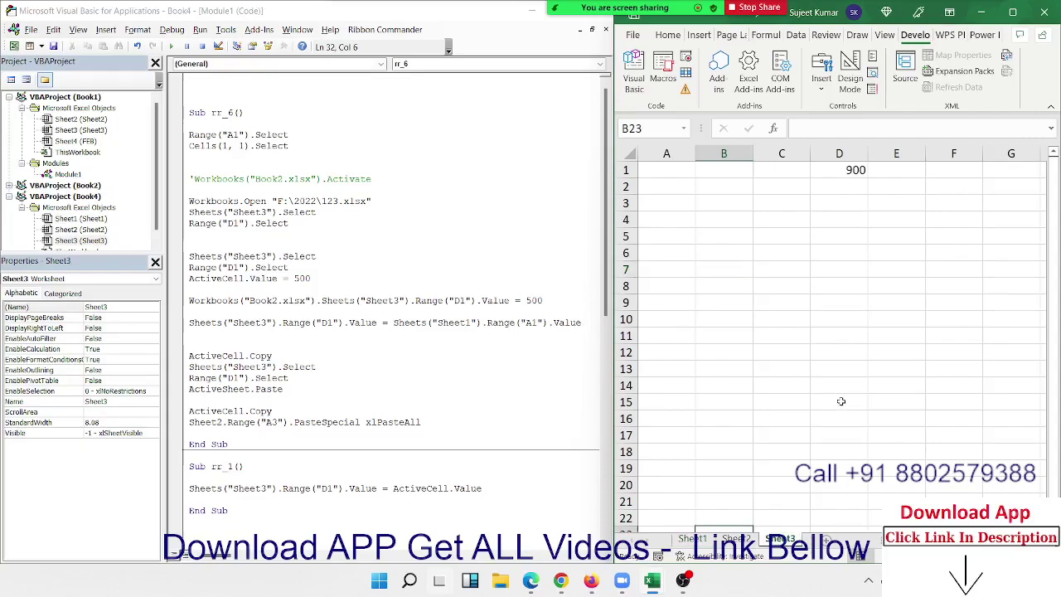
drag(179, 425, 176, 414)
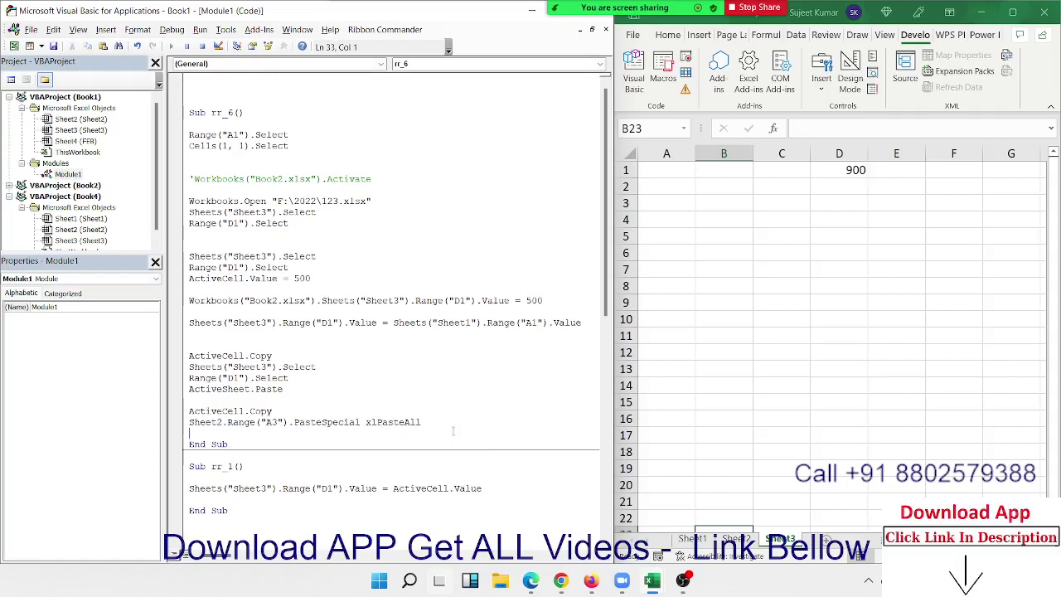
click(372, 435)
drag(245, 431, 199, 414)
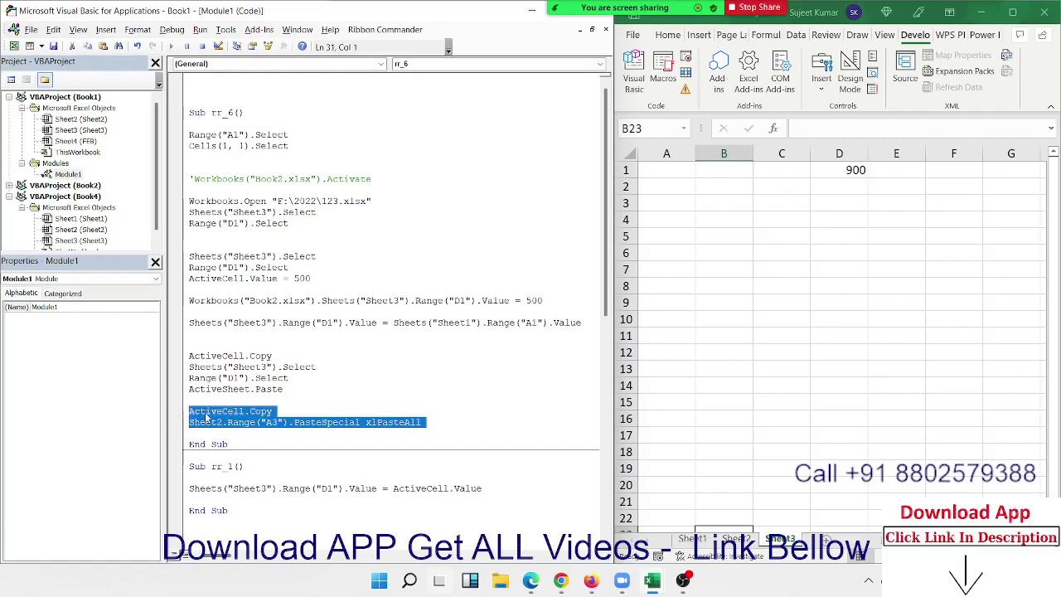
double_click(554, 320)
- Turn Sheet3's D1 into the formula =500+100, showing 600
click(833, 169)
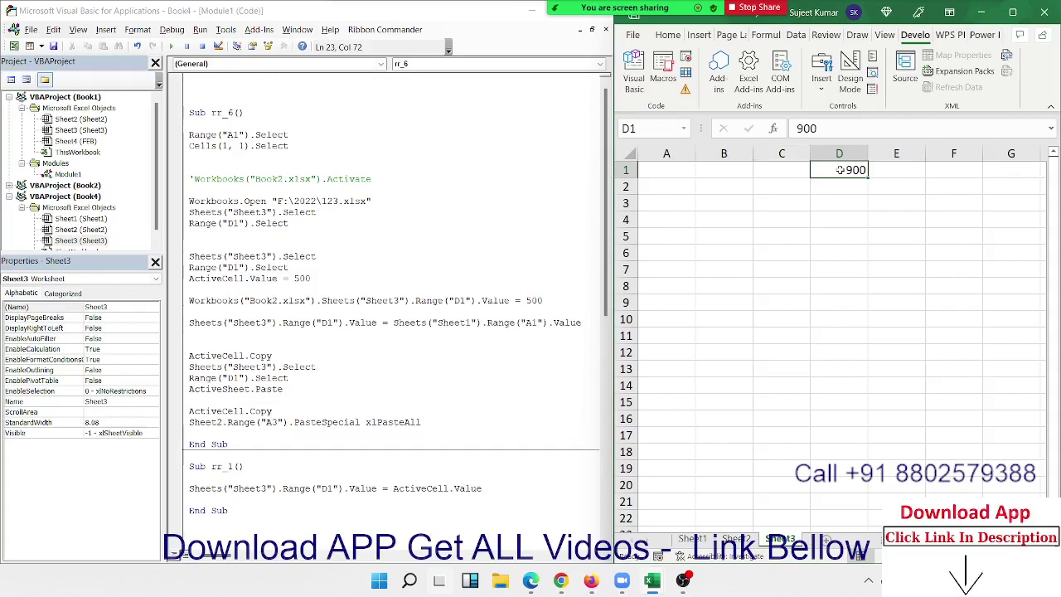
text(500+)
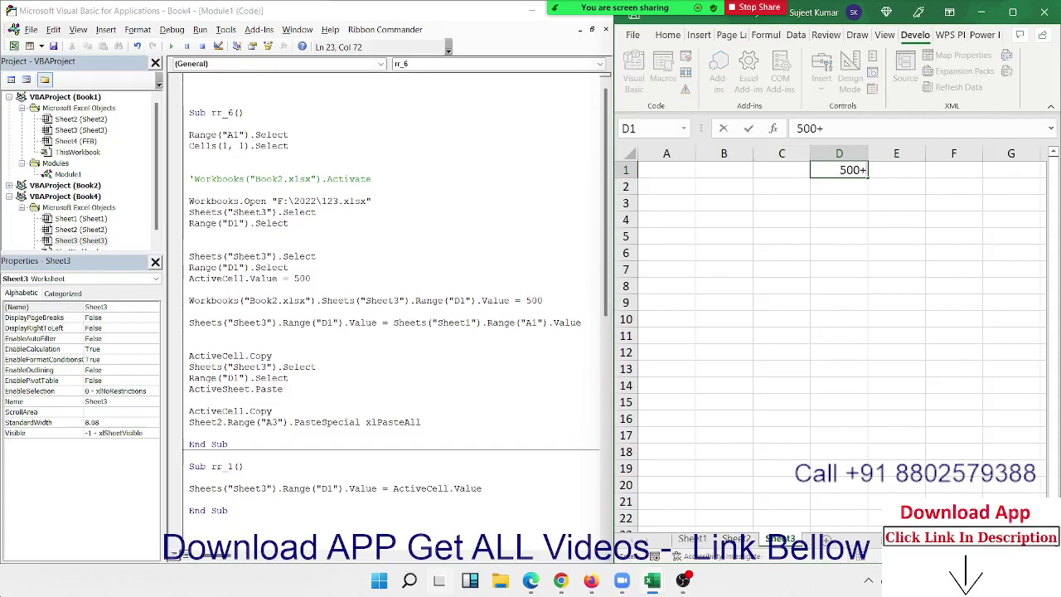
text(100)
key(Return)
text(.)
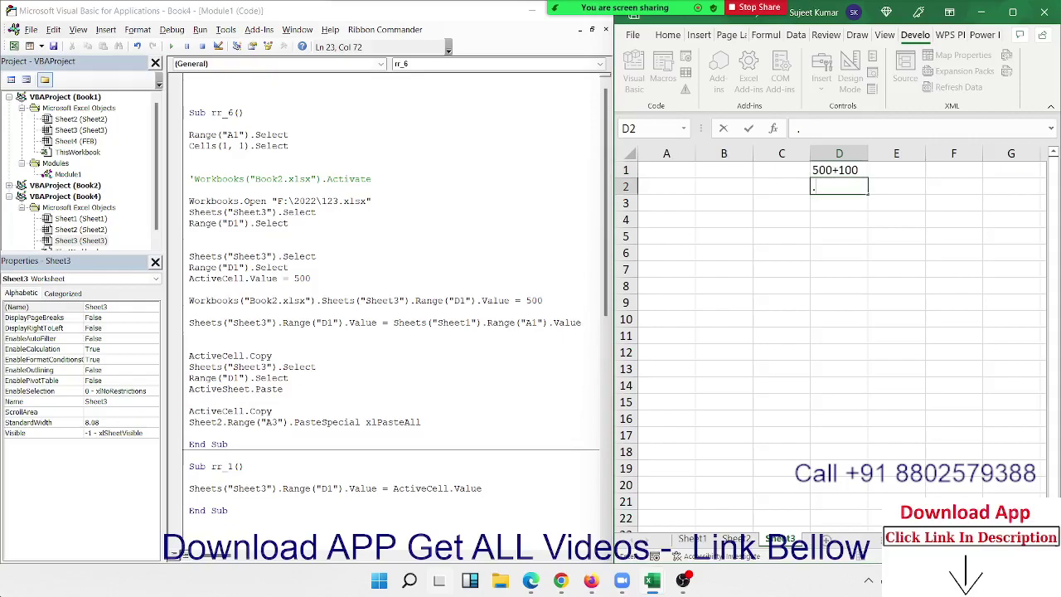
key(Up)
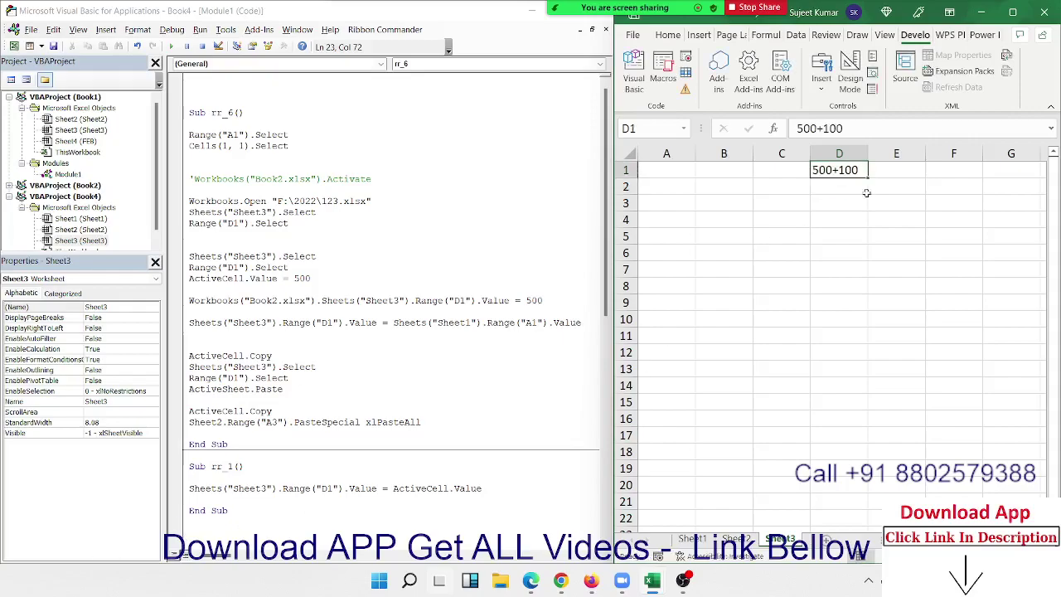
click(799, 128)
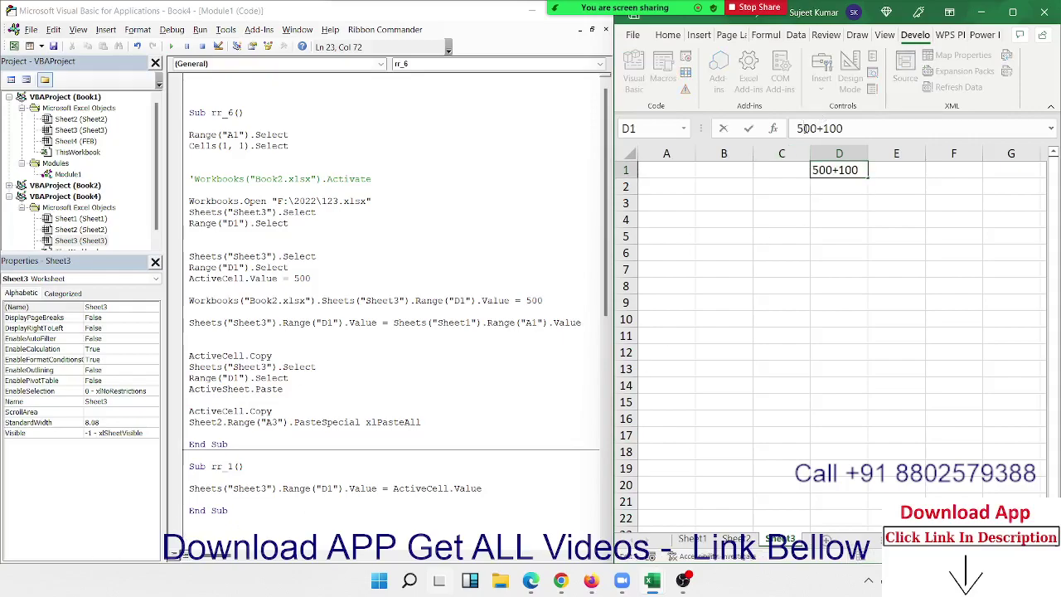
text(=)
key(ctrl+Return)
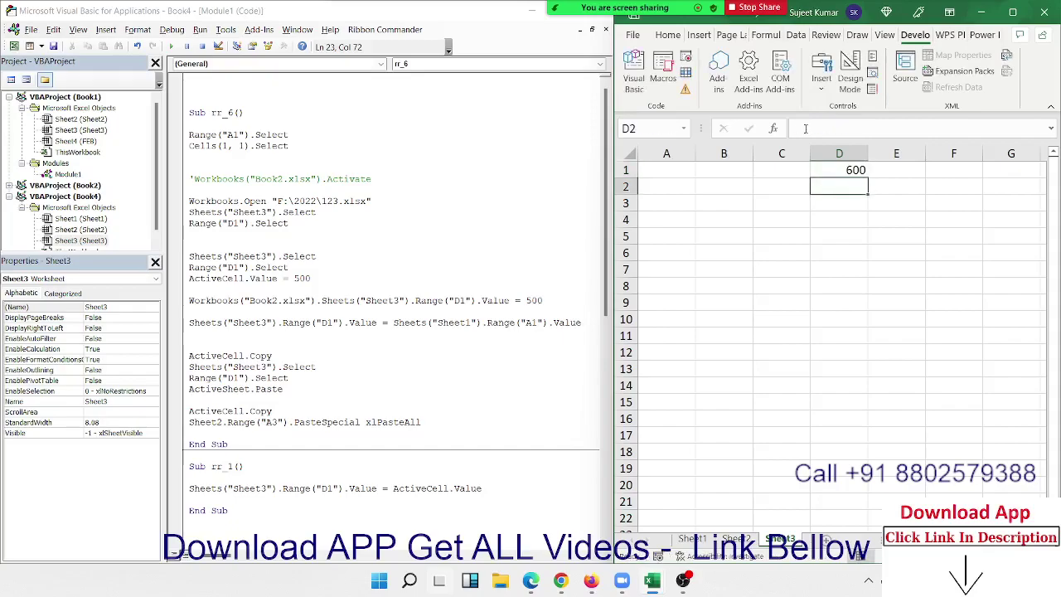
- Type the value 600 into Sheet3's B3
click(571, 323)
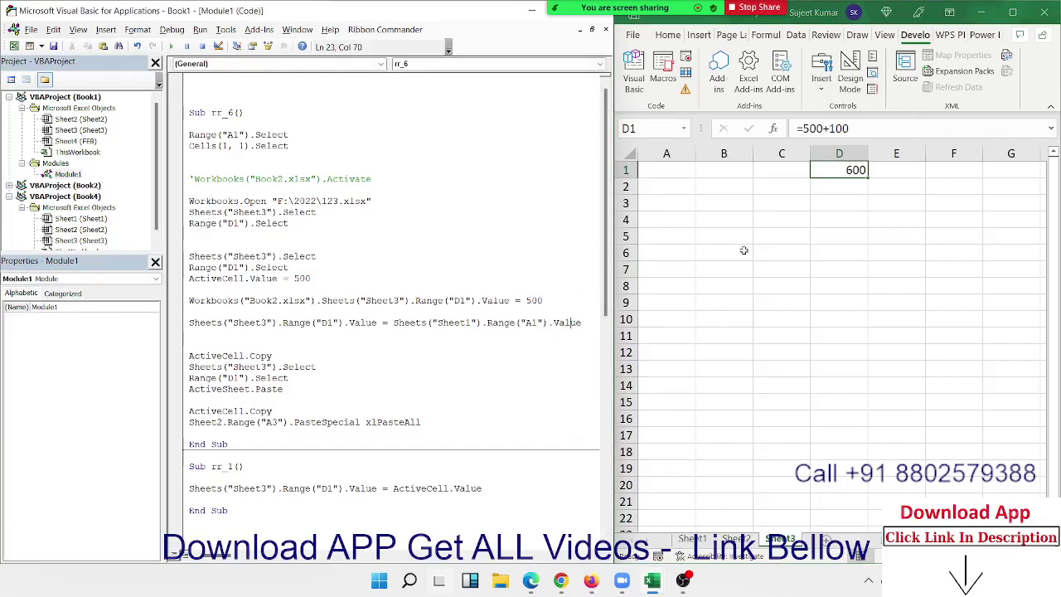
click(711, 207)
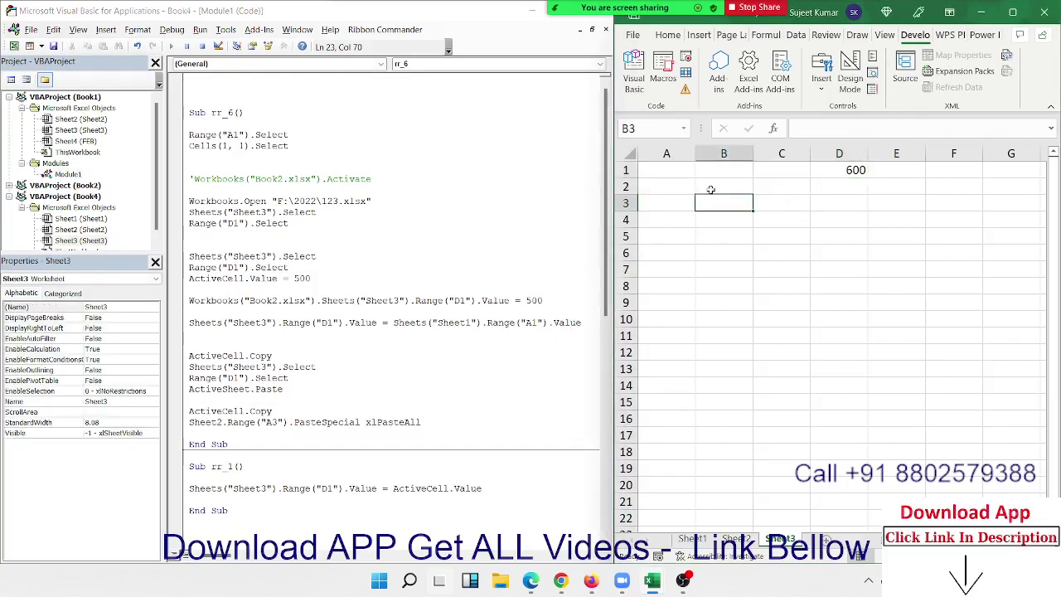
text(600)
key(Return)
key(Up)
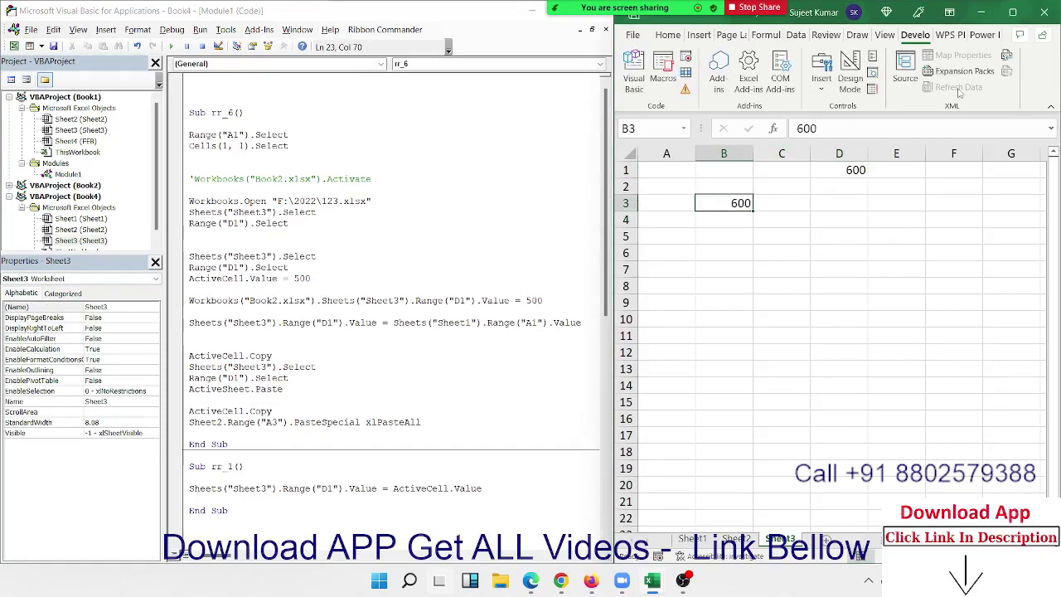
- Change line 23 to read Sheet1 A1's .Formula instead of .Value
click(567, 325)
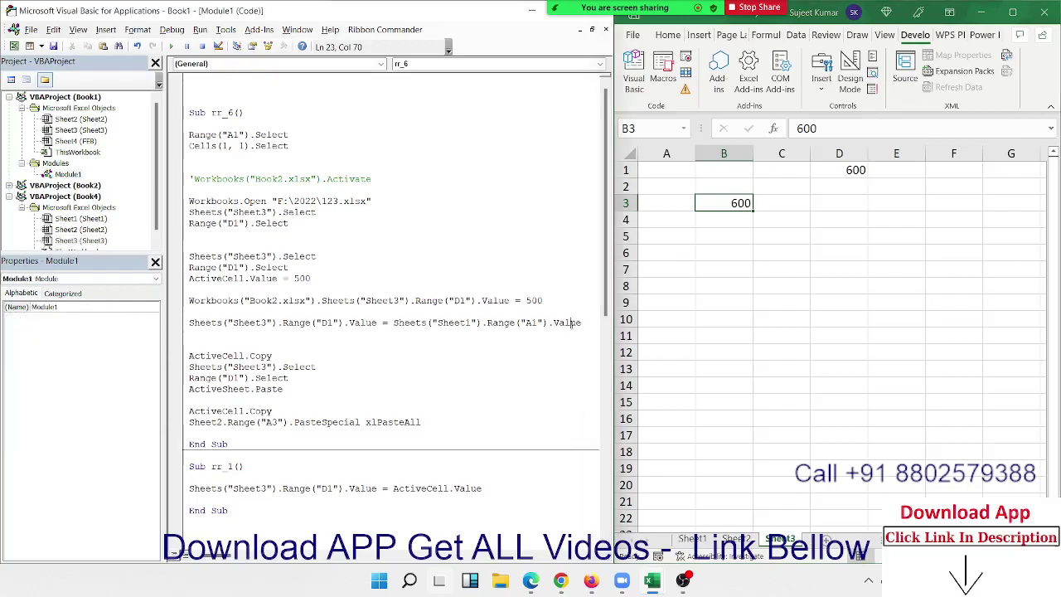
double_click(567, 323)
key(BackSpace)
key(BackSpace)
text(.fo)
key(BackSpace)
key(BackSpace)
key(BackSpace)
text(form)
text(ula)
click(404, 335)
- Inspect D1's =500+100 formula and try pasting it into B3, keeping 600
click(853, 170)
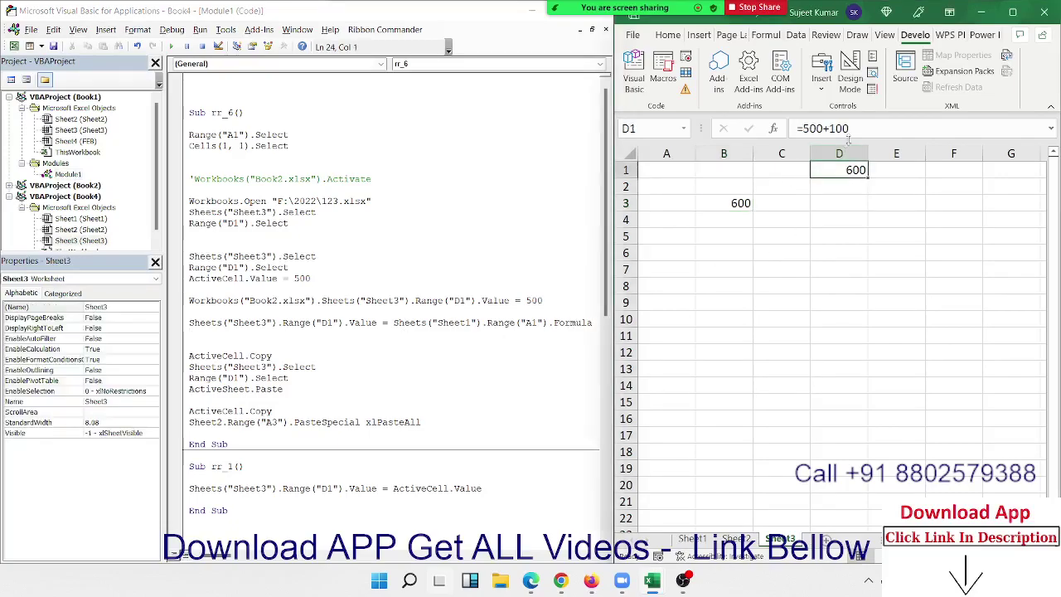
double_click(854, 170)
key(ctrl+c)
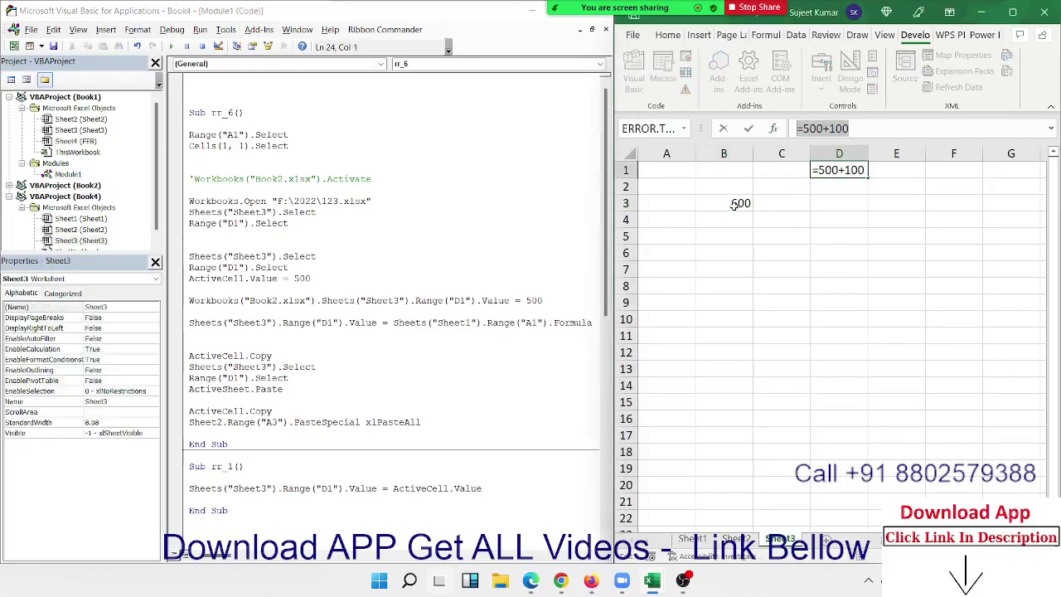
click(737, 204)
text(=)
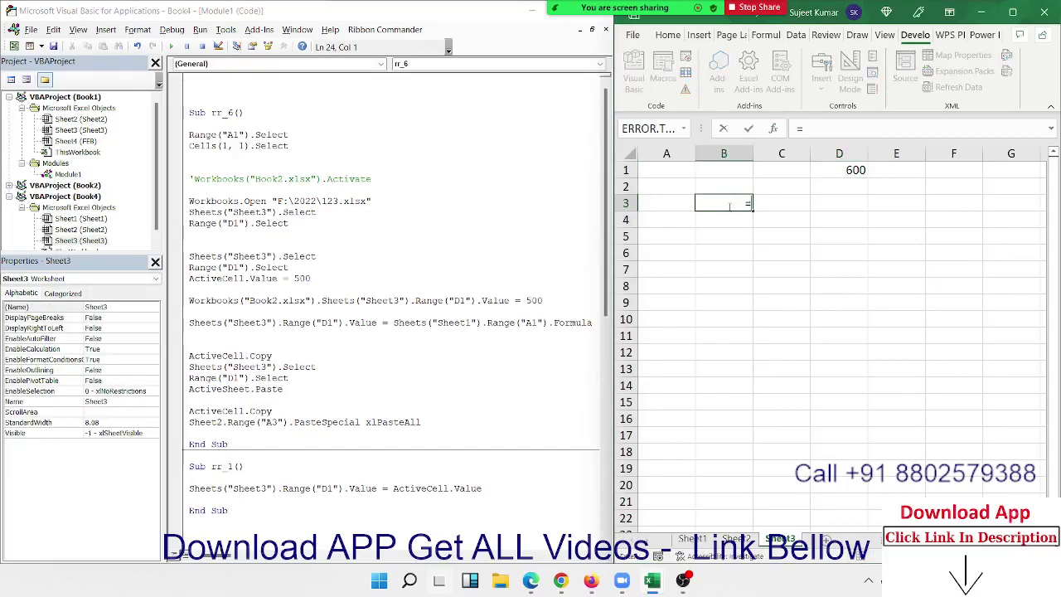
key(ctrl+v)
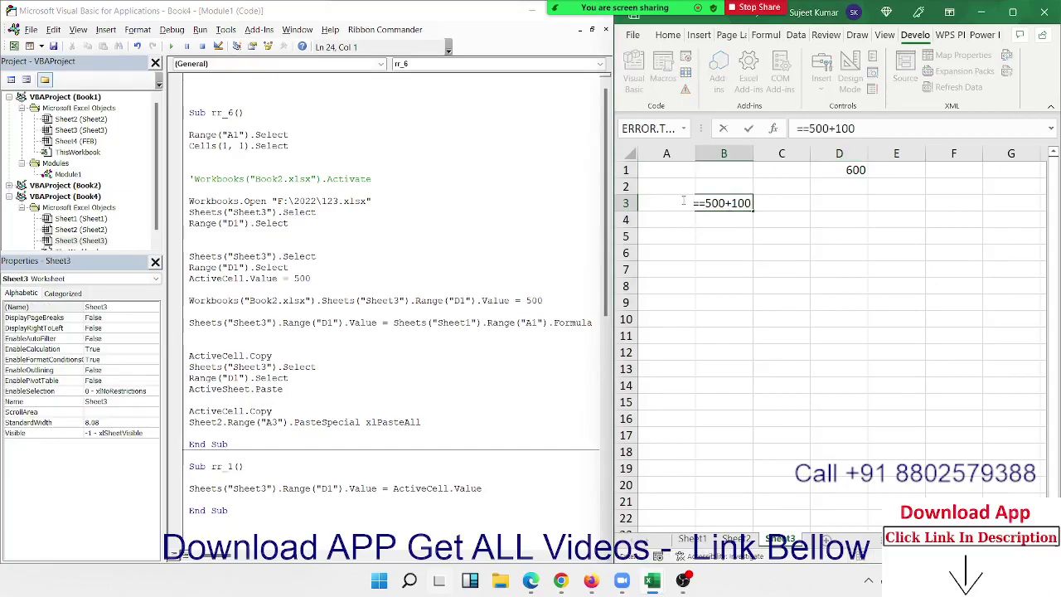
key(Escape)
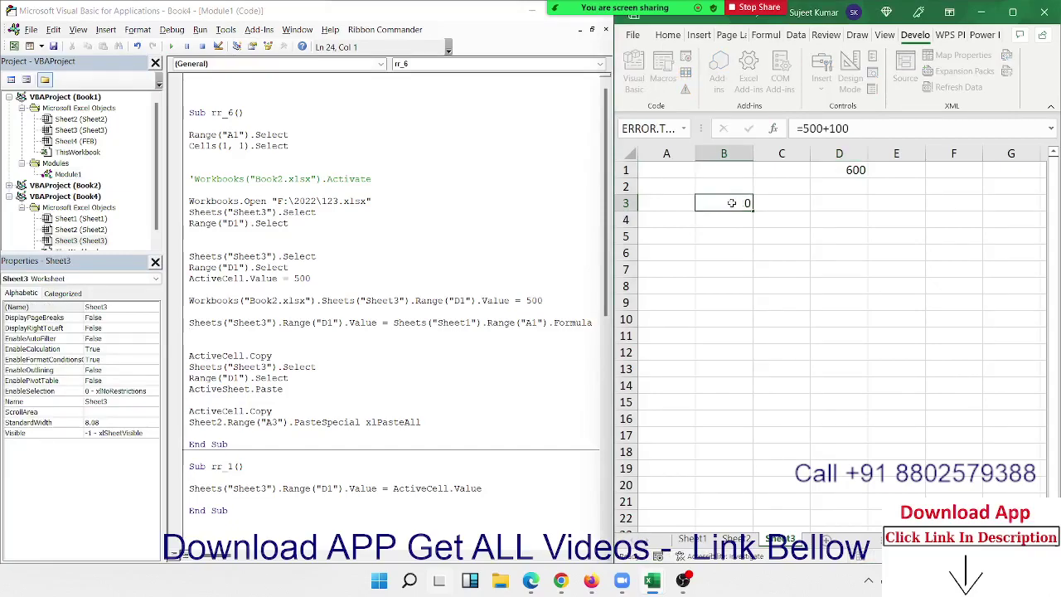
- Select all of Module1's macro code for copying
scroll(415, 355, down, 3)
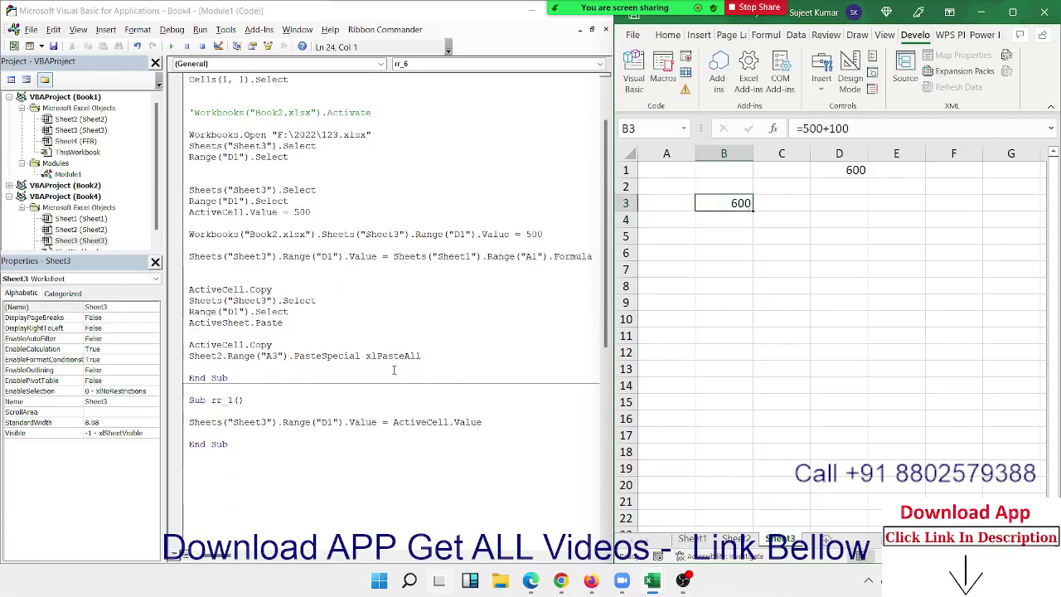
scroll(394, 358, up, 3)
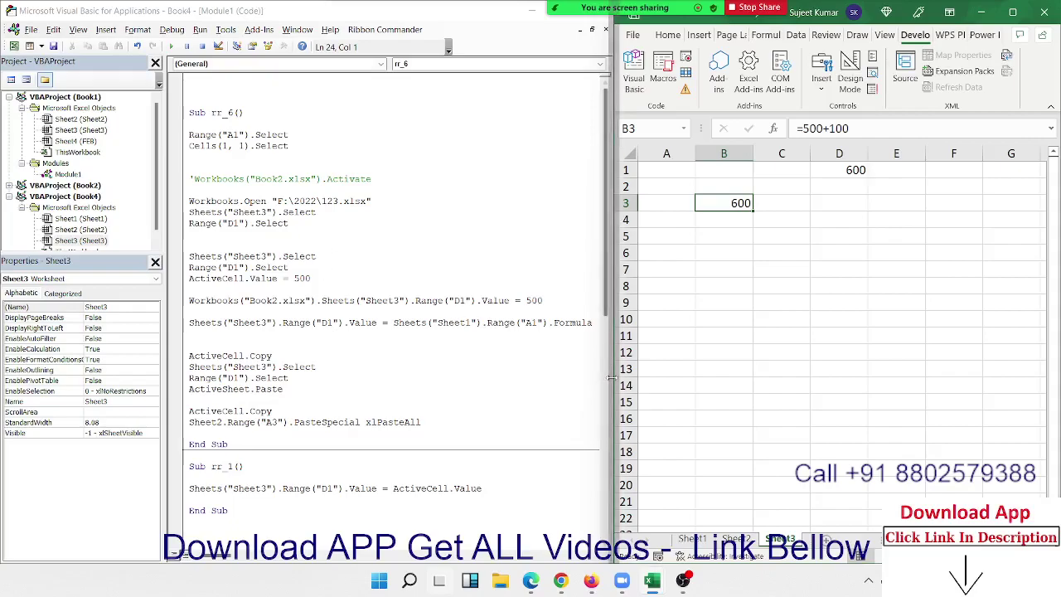
drag(487, 345, 480, 355)
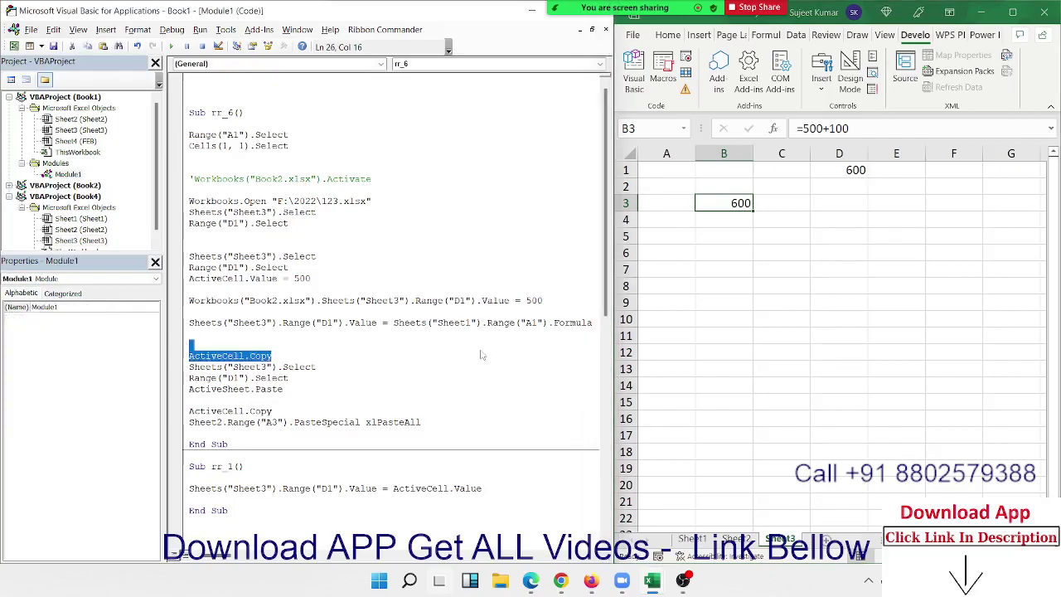
click(407, 364)
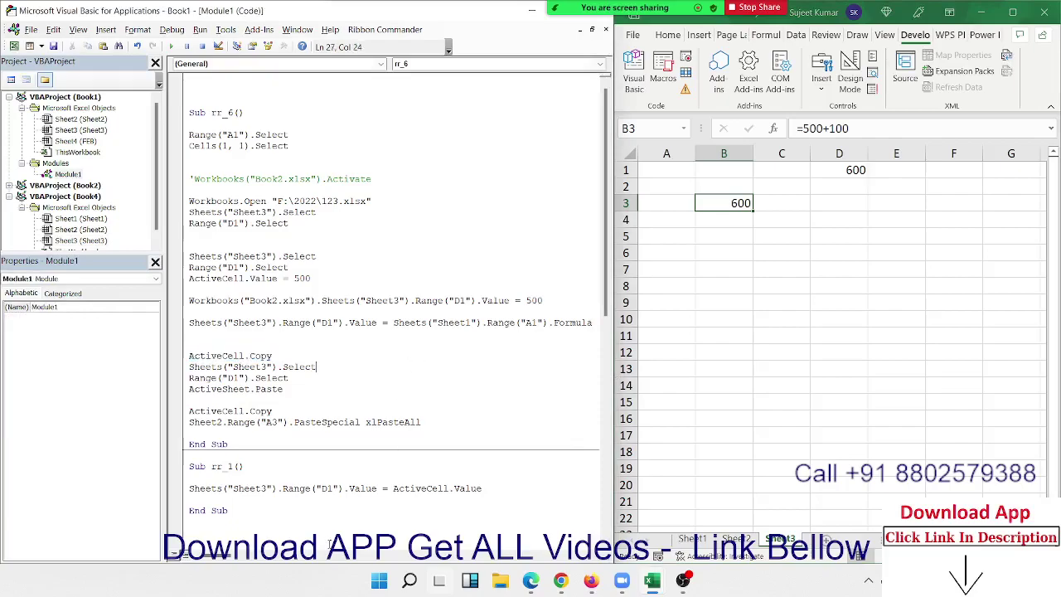
drag(330, 543, 200, 27)
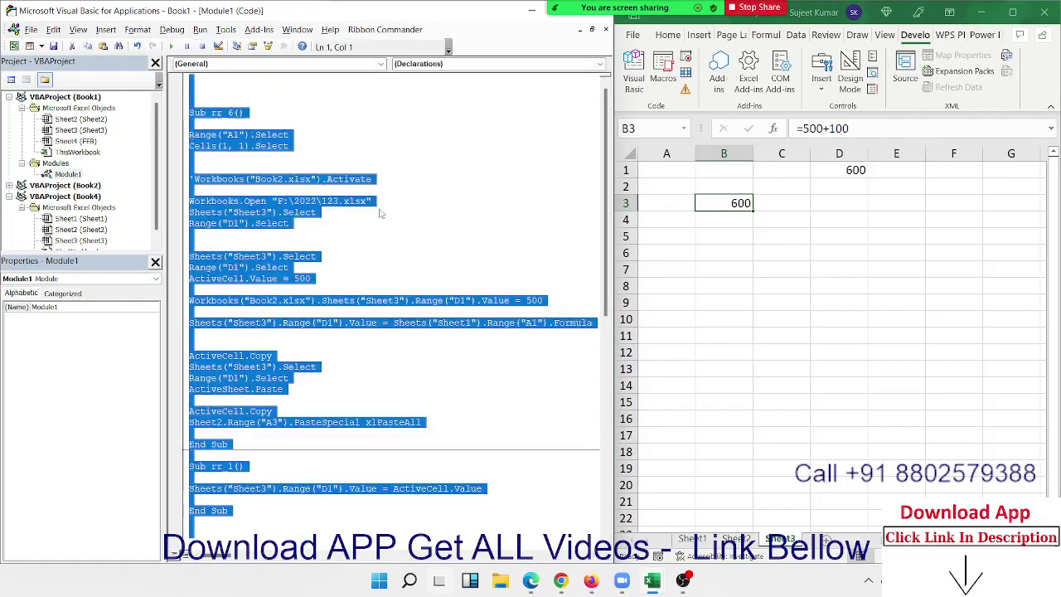
- Send the Module1 macro code to a first WhatsApp Web contact
click(590, 580)
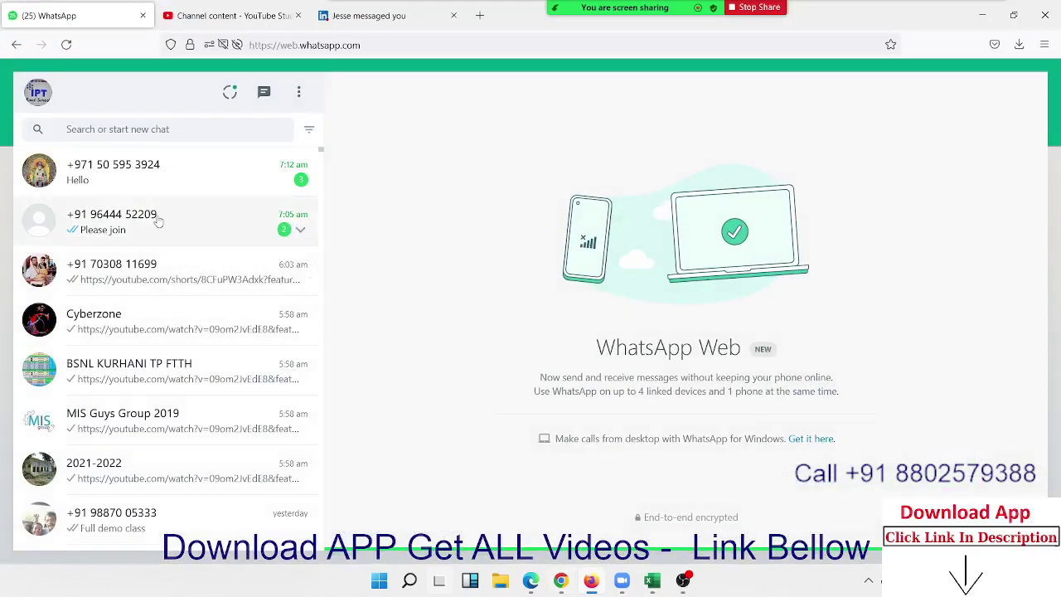
click(154, 222)
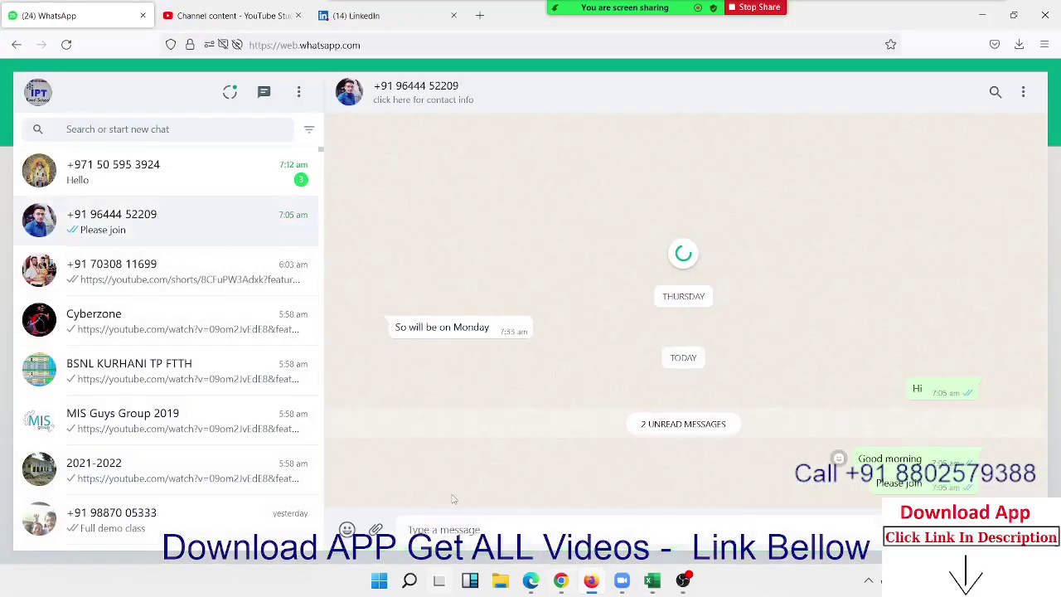
key(ctrl+v)
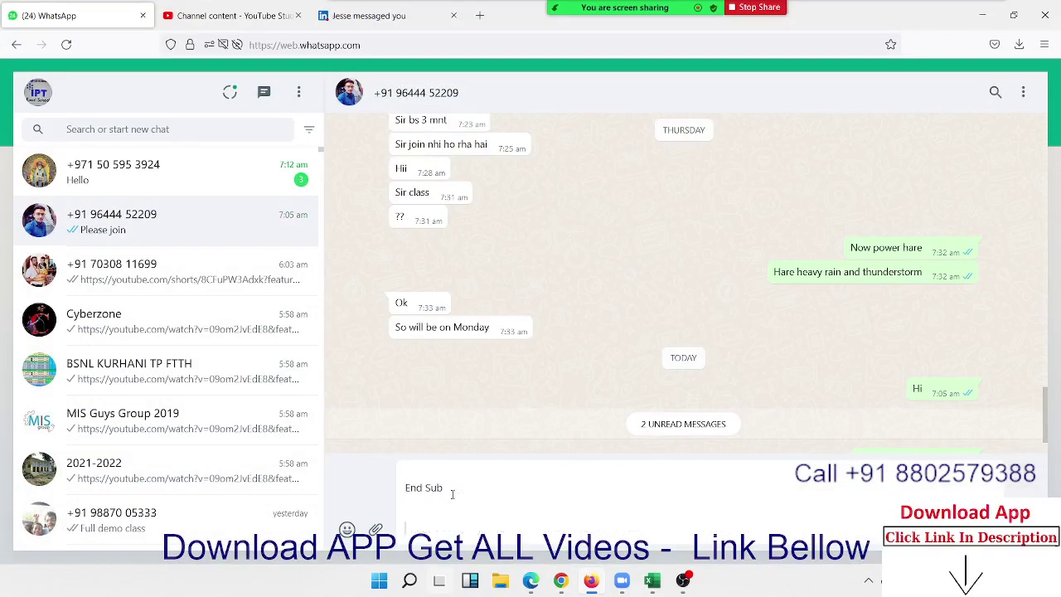
key(Return)
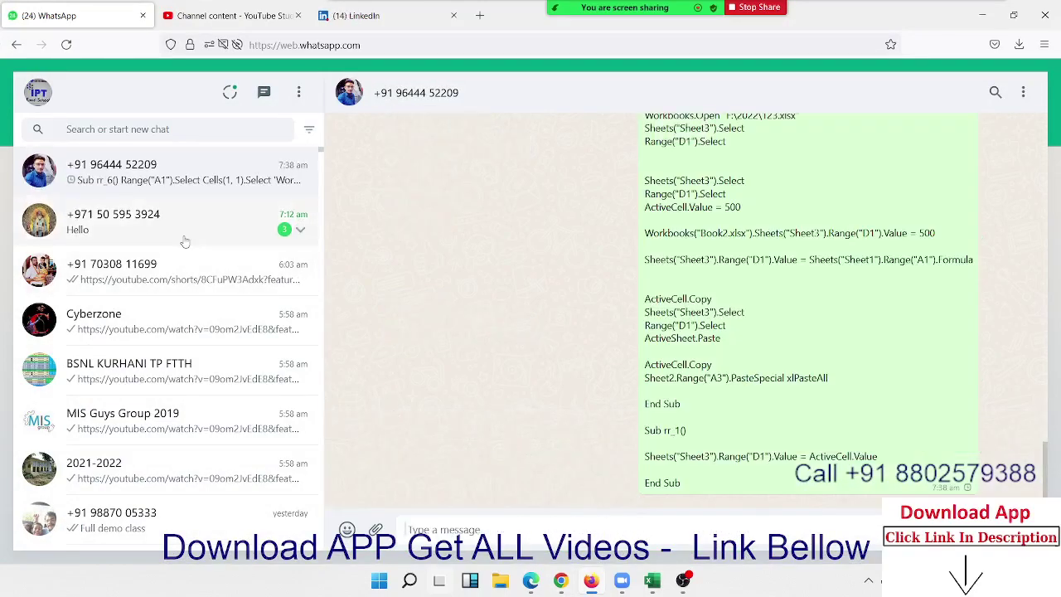
- Send the same code to a second contact, then return to the VBA editor
click(185, 241)
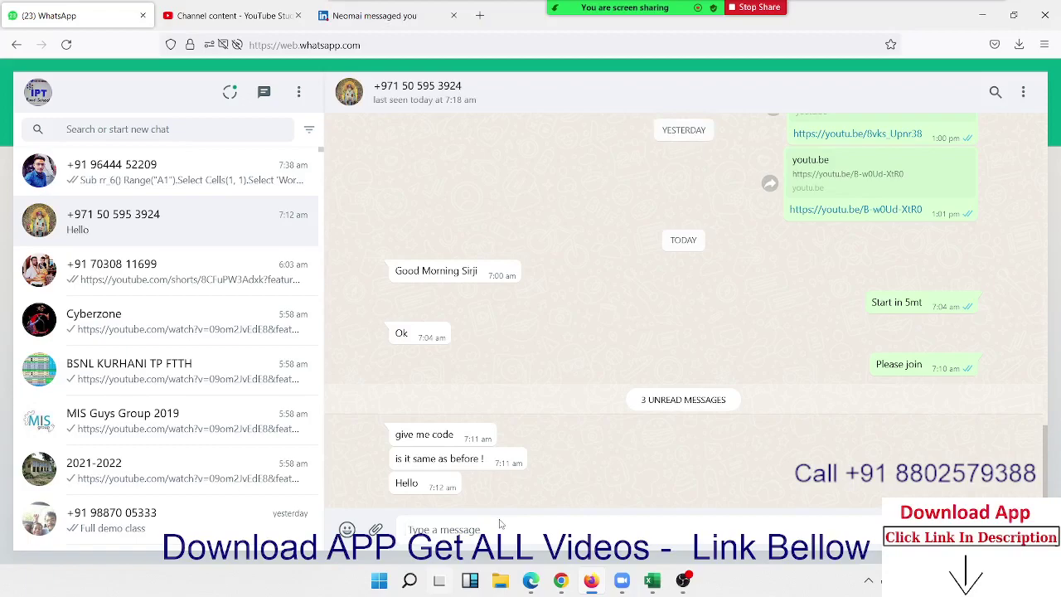
key(ctrl+v)
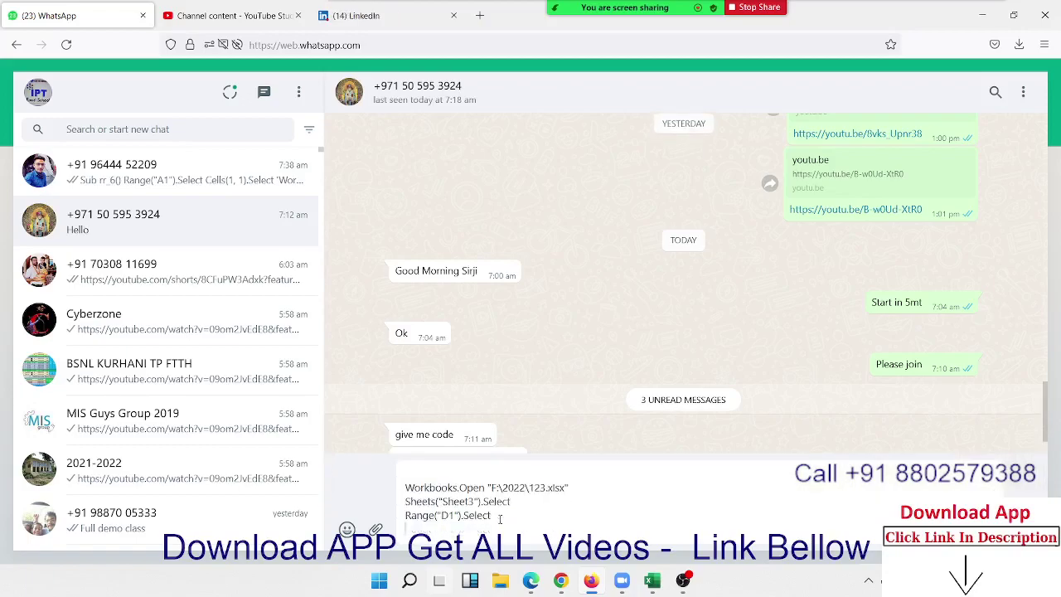
key(Return)
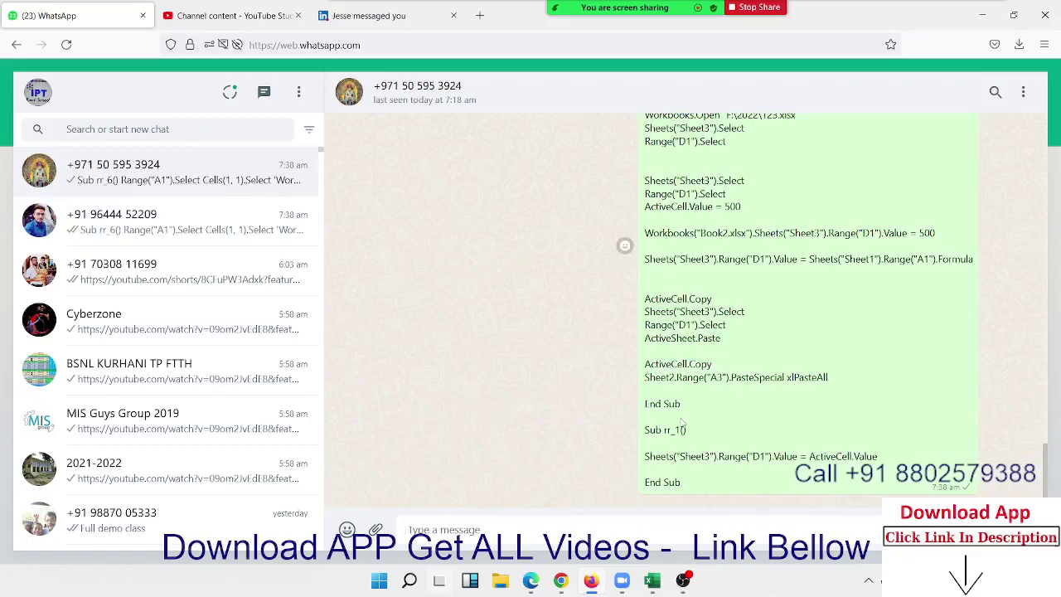
scroll(680, 419, up, 3)
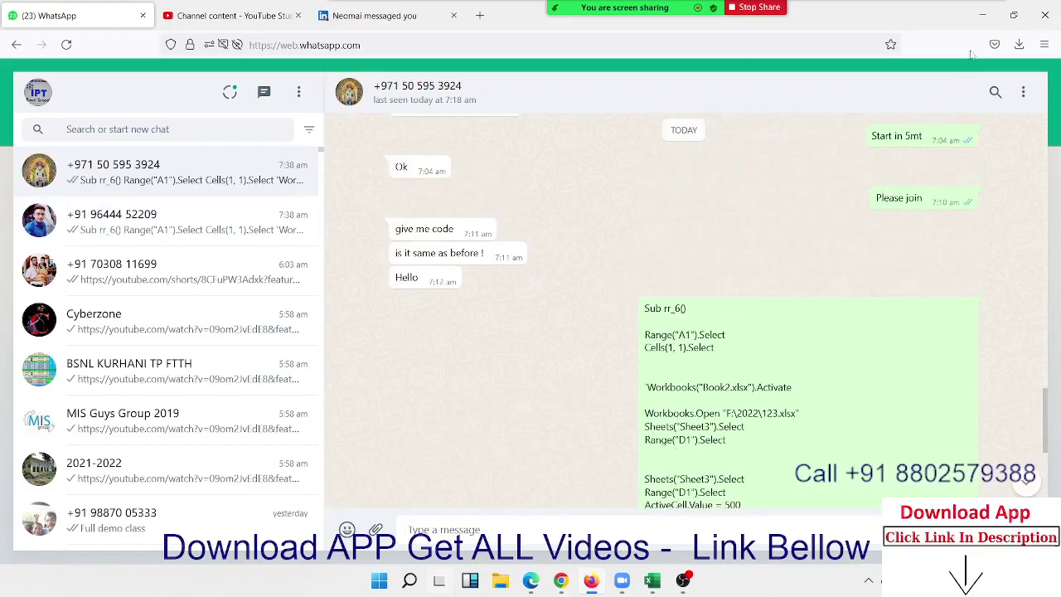
click(981, 15)
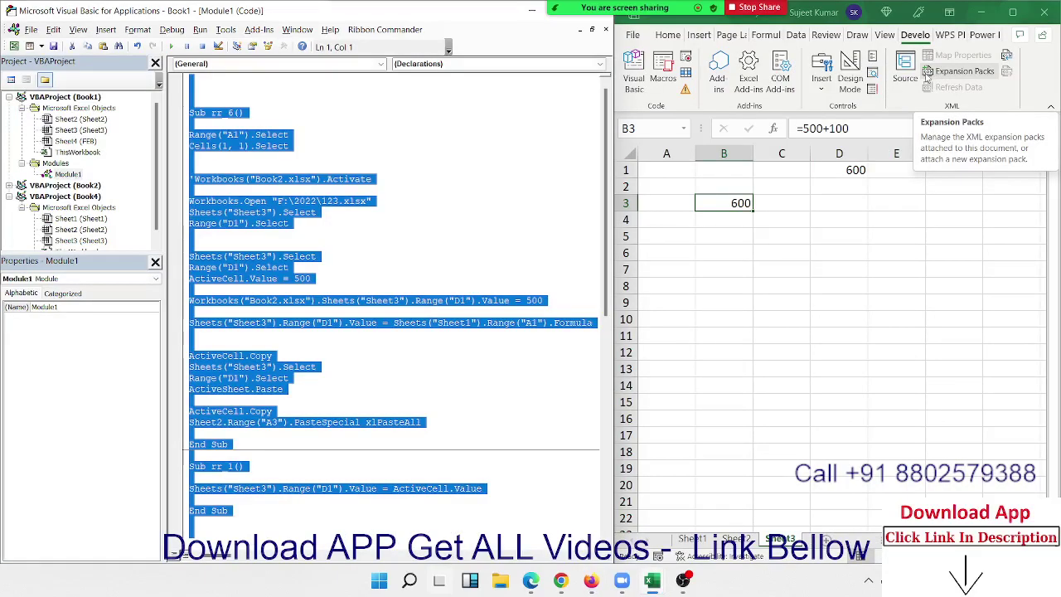
click(459, 281)
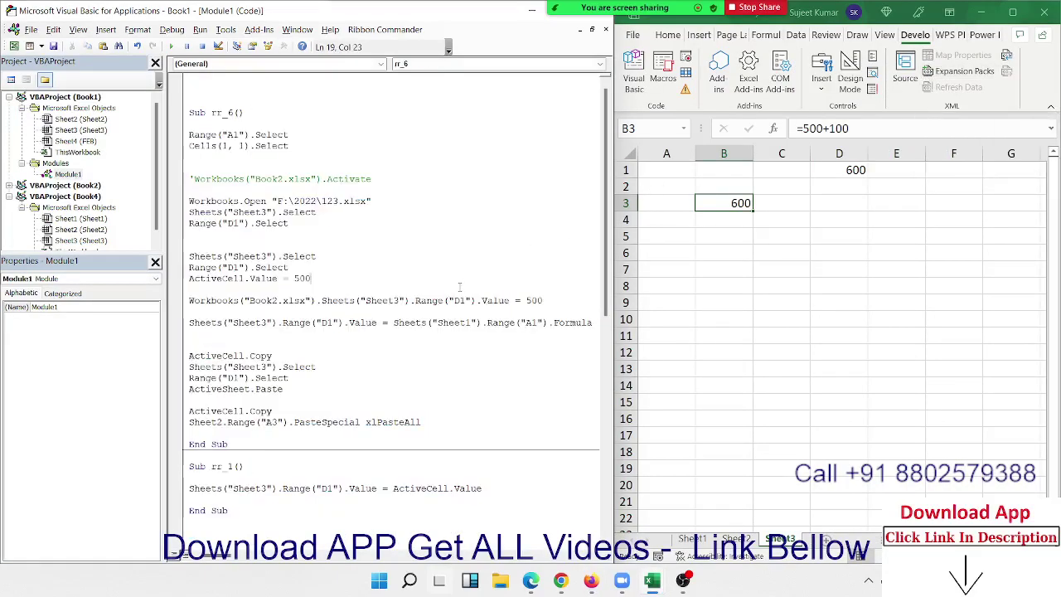